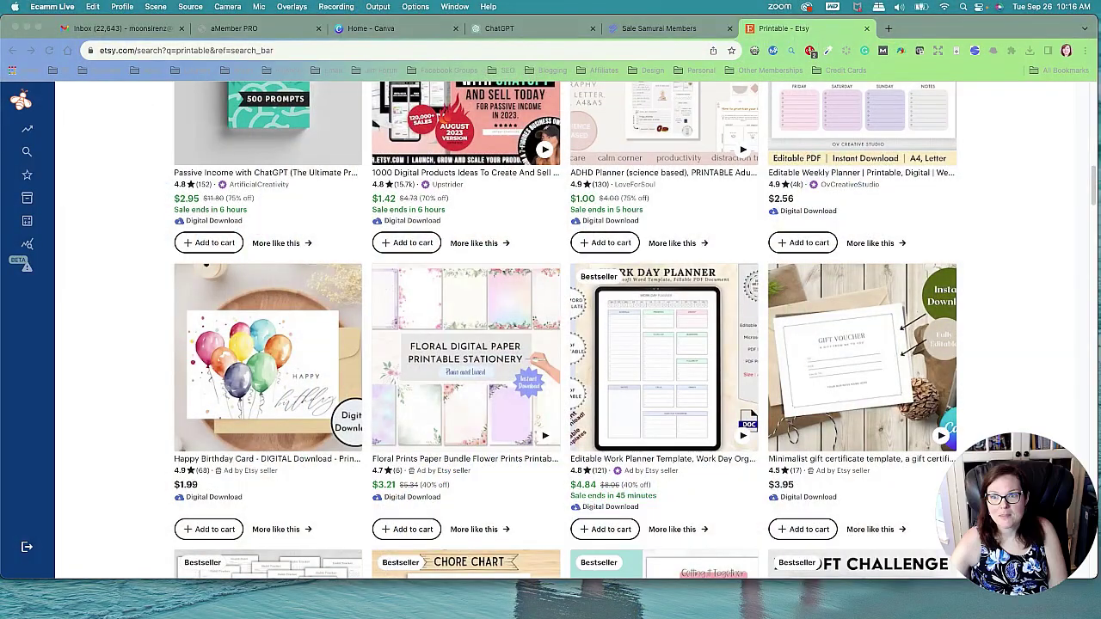
# - Activate the browser window and scroll through the open page
pyautogui.click(107, 372)
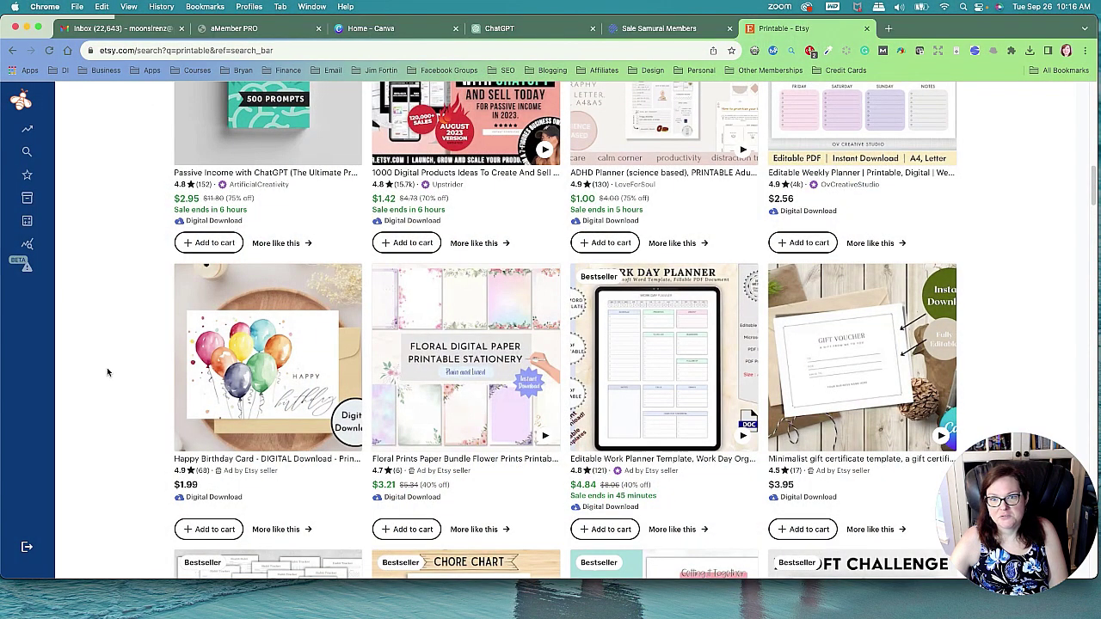
pyautogui.scroll(-2, 107, 367)
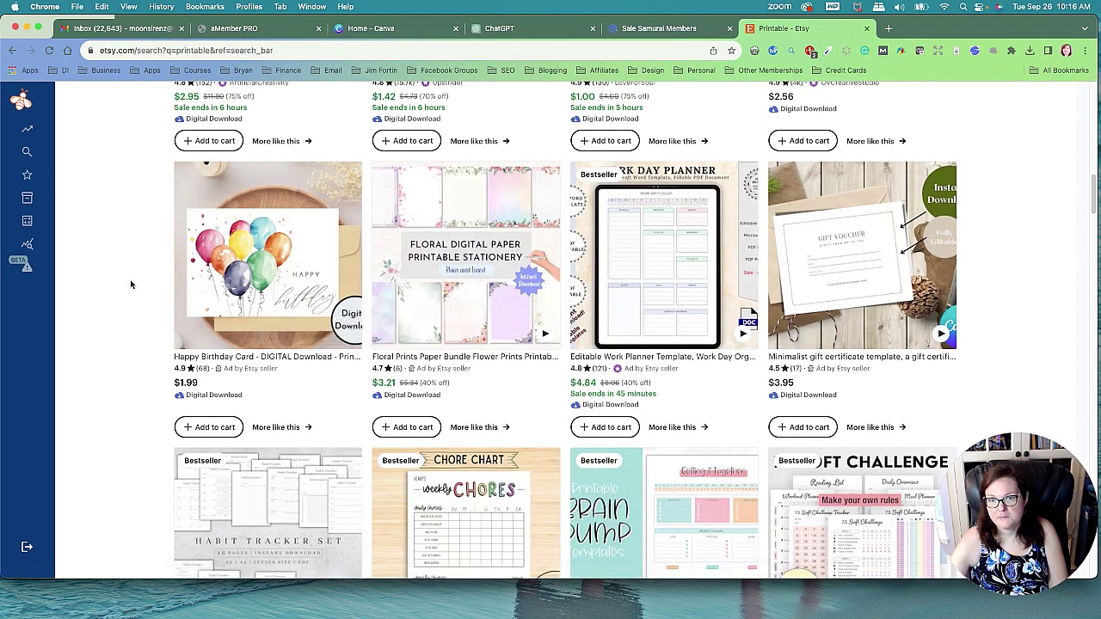
pyautogui.scroll(-2, 130, 286)
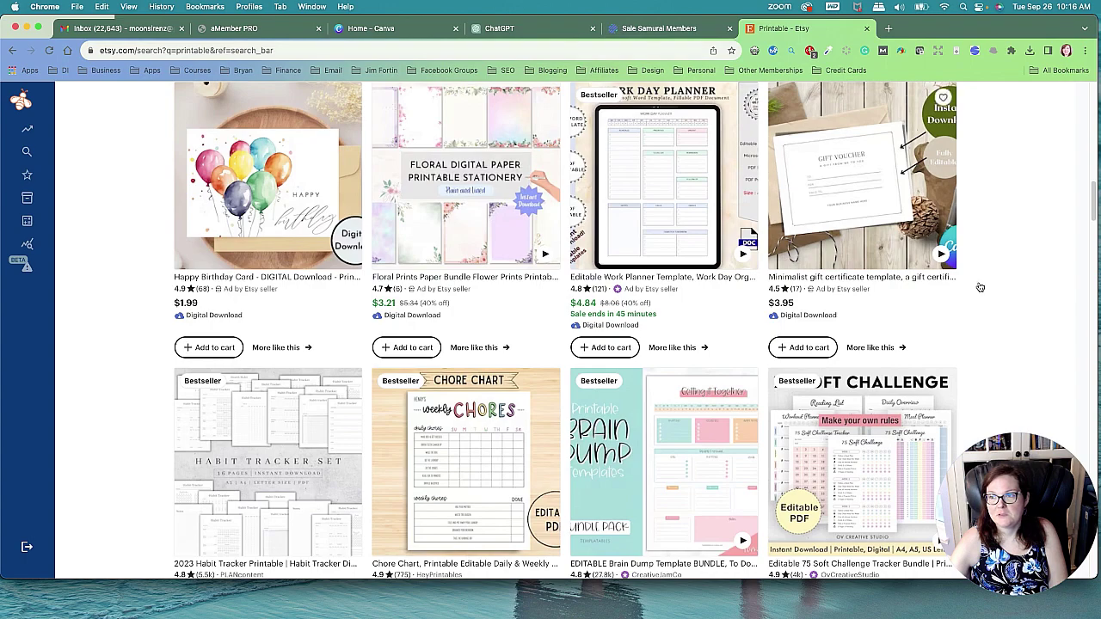
pyautogui.scroll(-2, 980, 293)
pyautogui.scroll(-4, 996, 301)
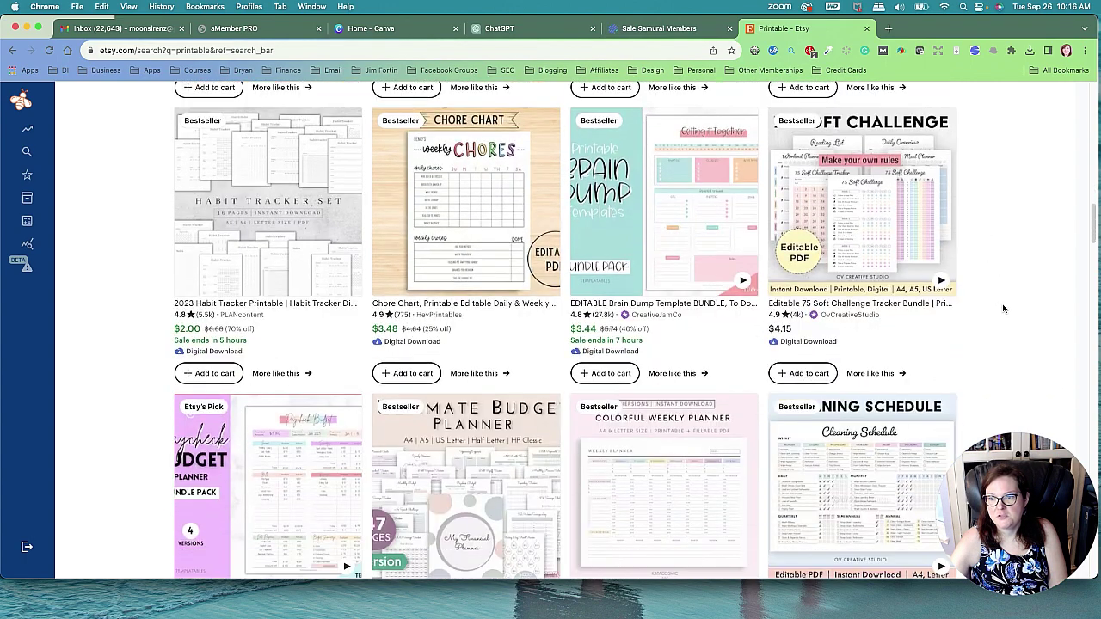
pyautogui.scroll(4, 1003, 307)
pyautogui.scroll(-7, 1013, 310)
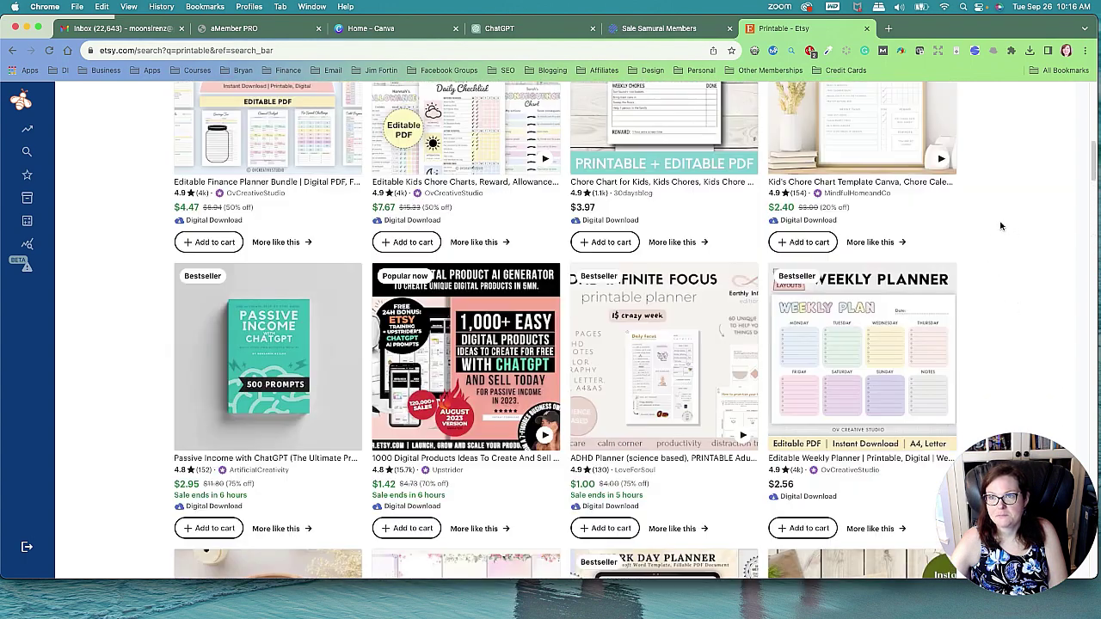
pyautogui.scroll(2, 1029, 236)
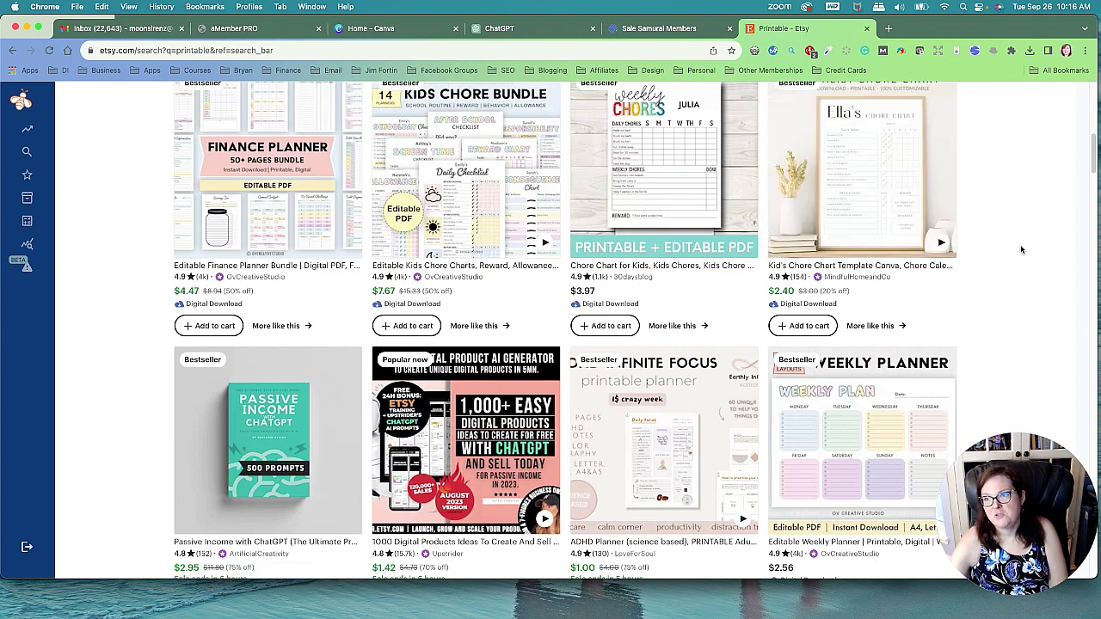
pyautogui.scroll(-1, 1019, 251)
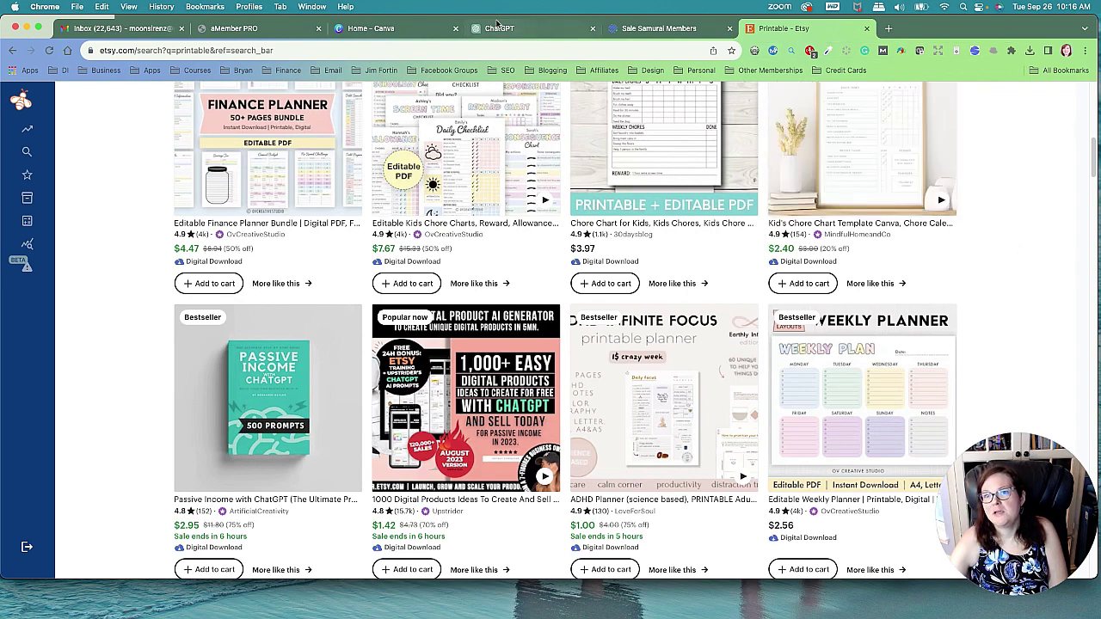
# - Start a new Canva design and search 'card' to get the 5 x 7 in card size
pyautogui.click(404, 28)
pyautogui.click(1003, 137)
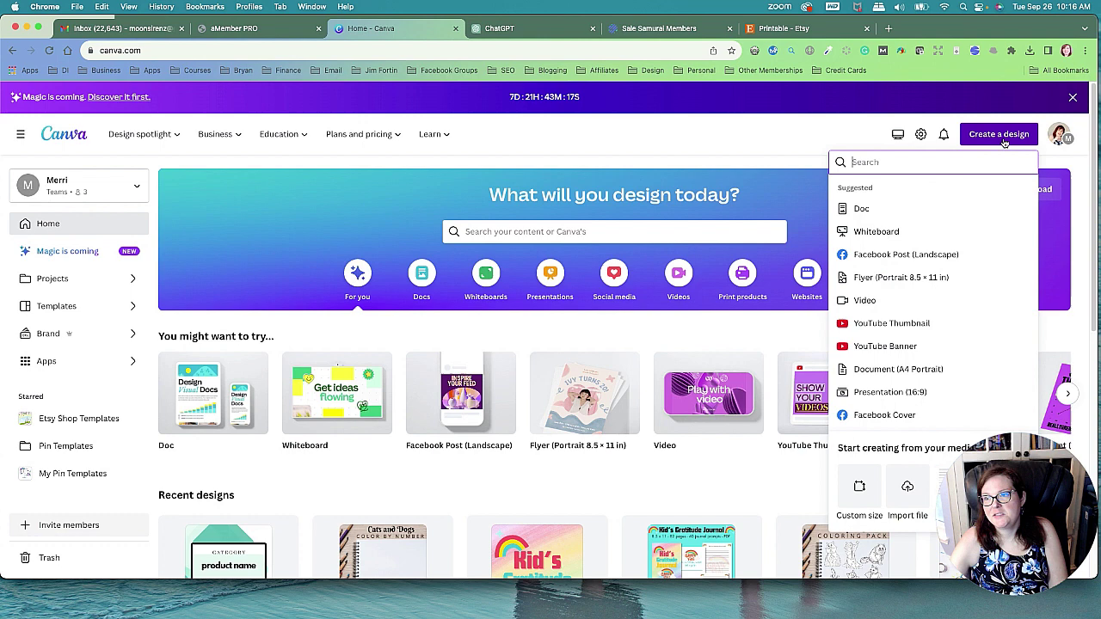
pyautogui.write('c')
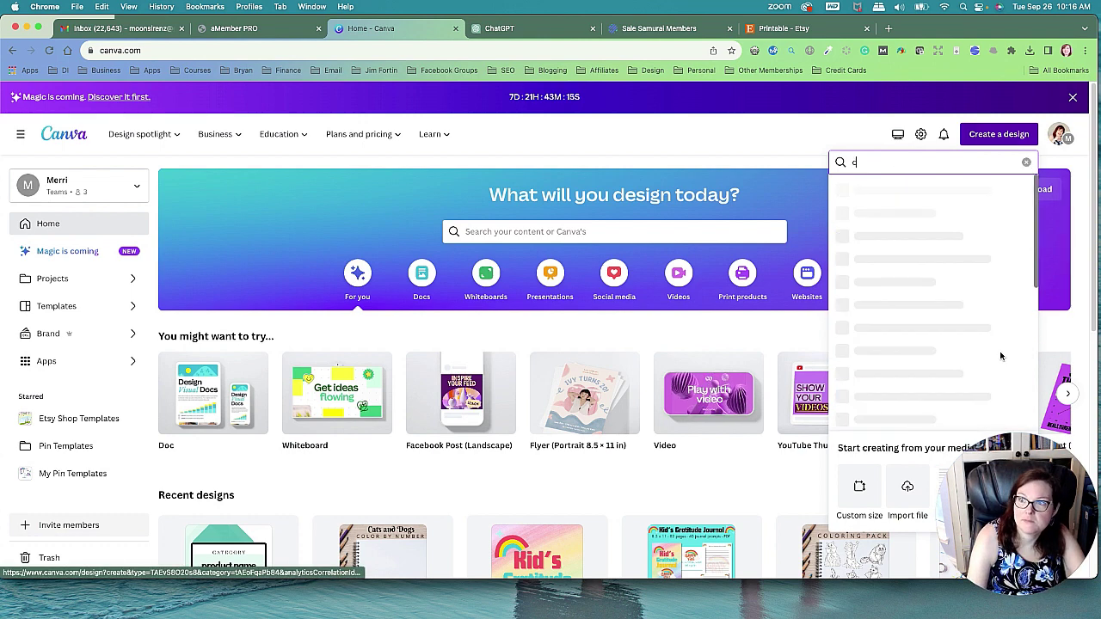
pyautogui.write('ard')
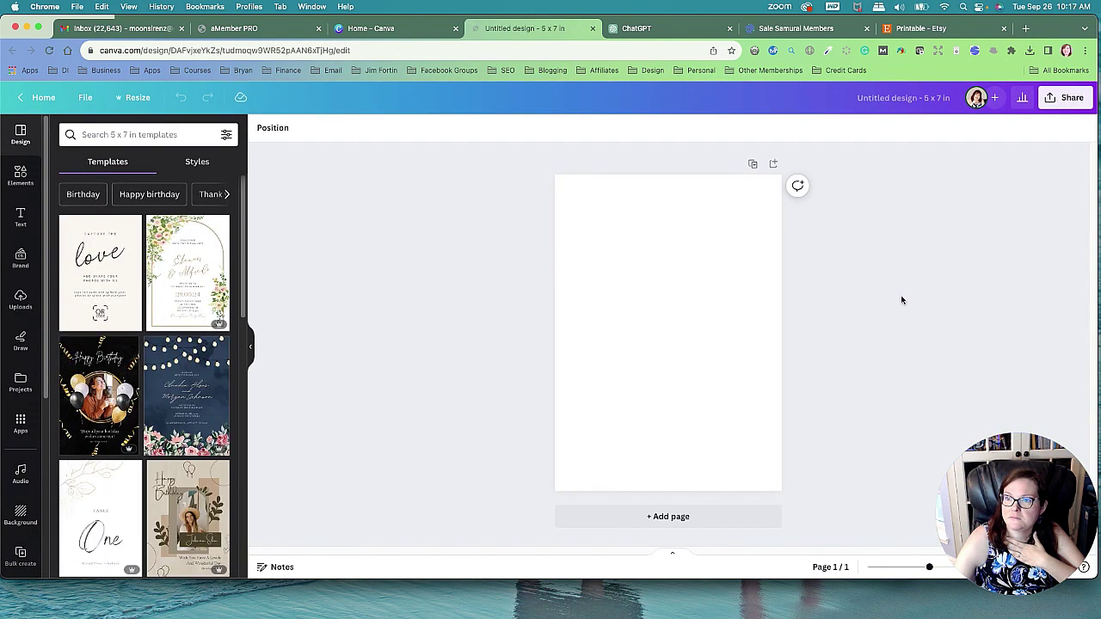
# - Show margins, rulers and guides, and drag a vertical guide to the page centre
pyautogui.click(84, 99)
pyautogui.moveTo(122, 232)
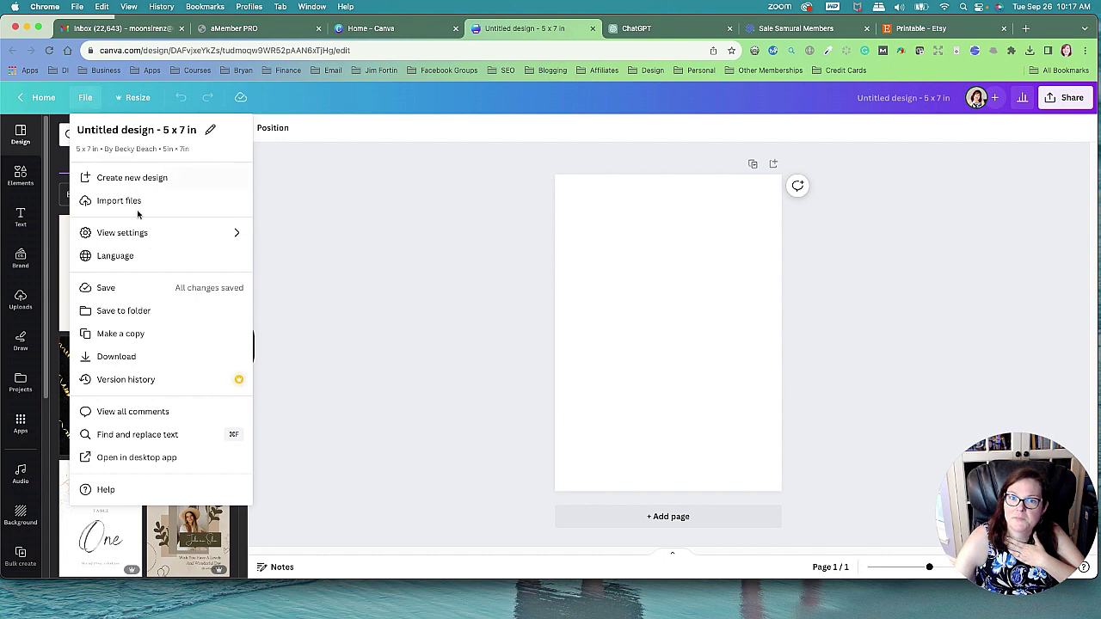
pyautogui.click(301, 287)
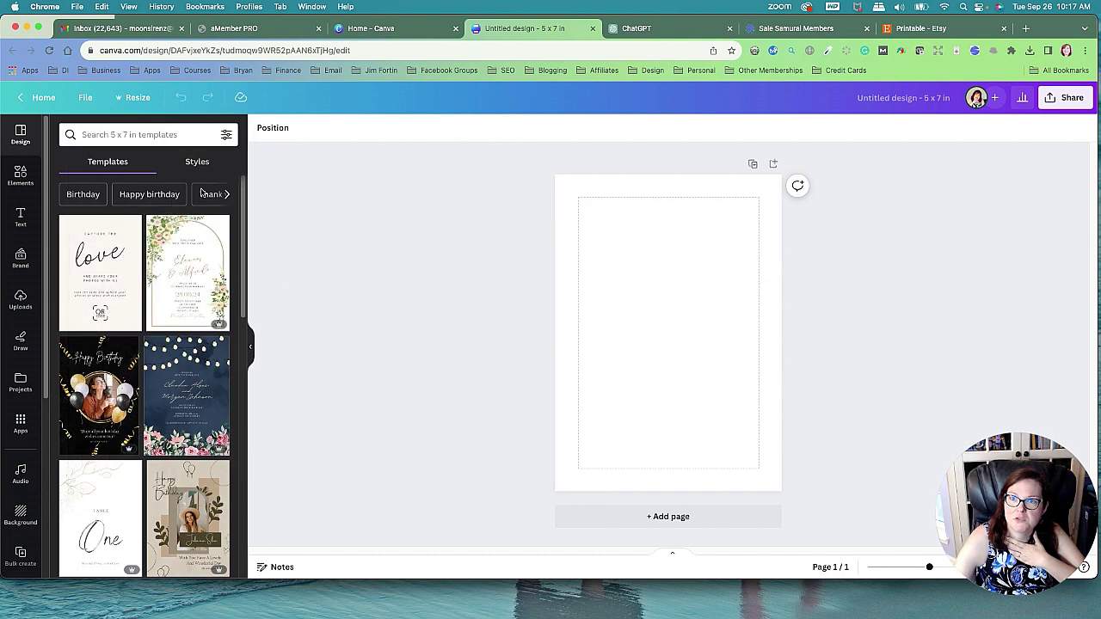
pyautogui.click(74, 97)
pyautogui.moveTo(122, 232)
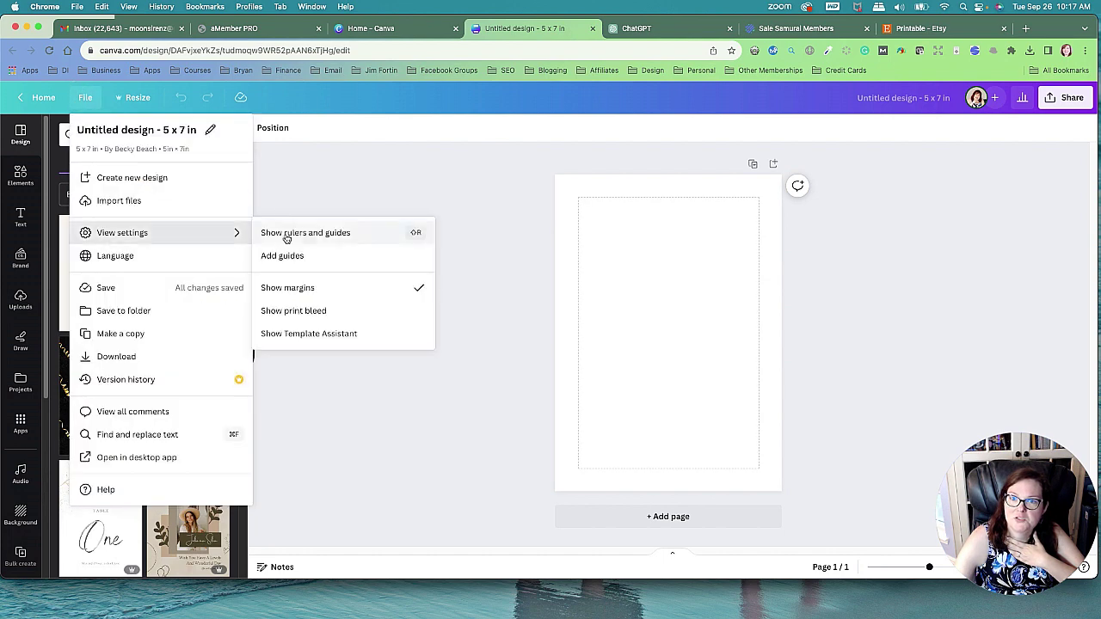
pyautogui.click(275, 234)
pyautogui.moveTo(256, 198)
pyautogui.mouseDown()
pyautogui.moveTo(685, 205)
pyautogui.moveTo(676, 204)
pyautogui.mouseUp()
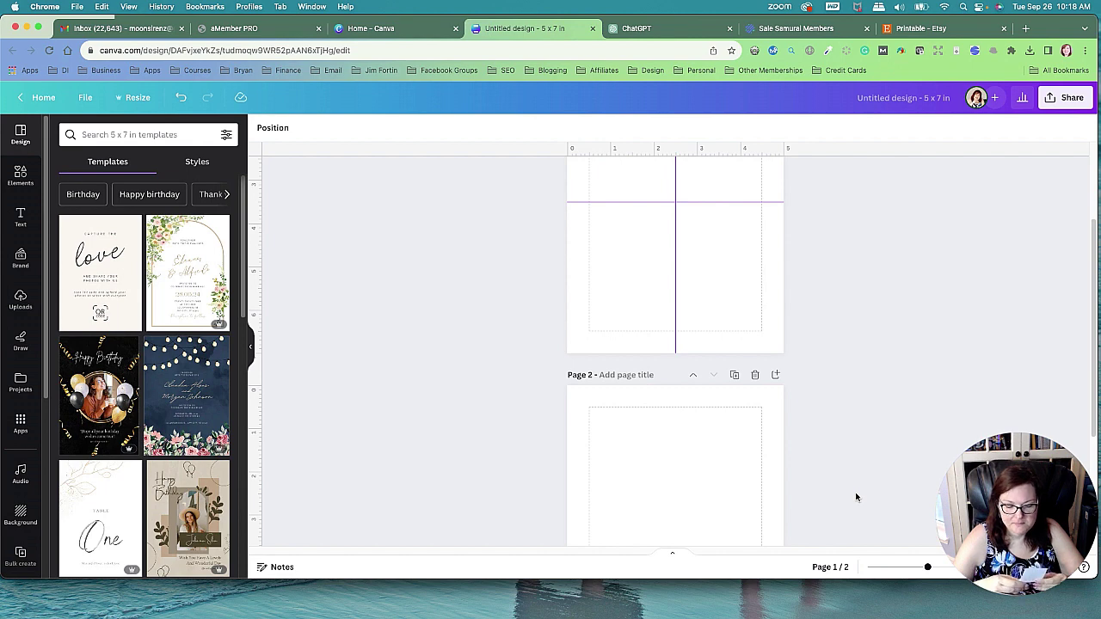
pyautogui.scroll(3, 855, 497)
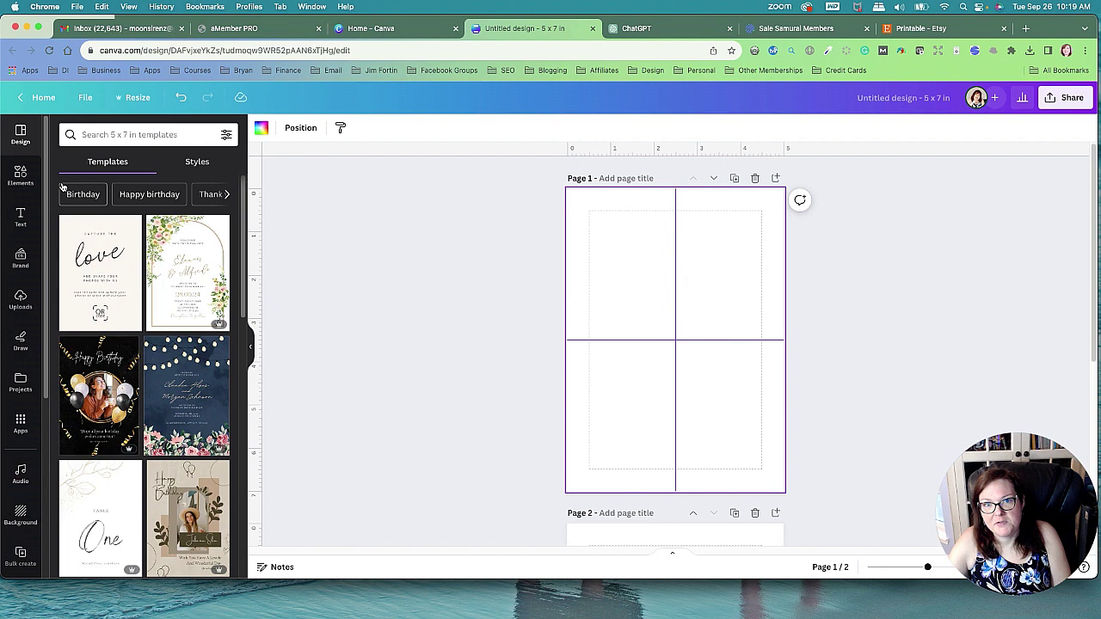
# - Open Elements, clear a stray search letter, and view all Graphics
pyautogui.click(21, 177)
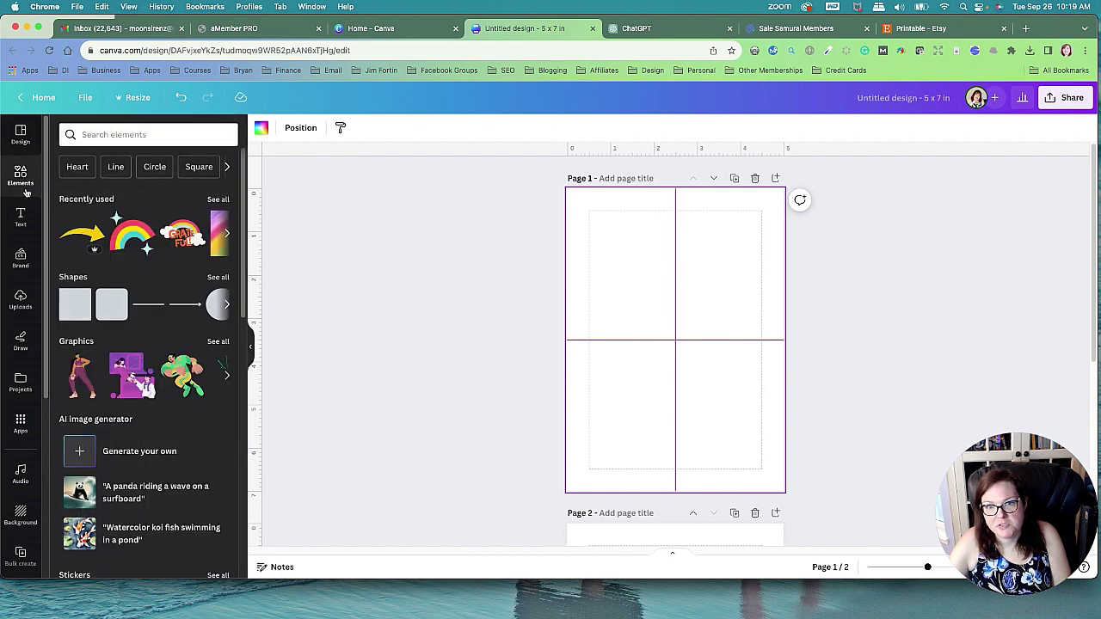
pyautogui.click(112, 135)
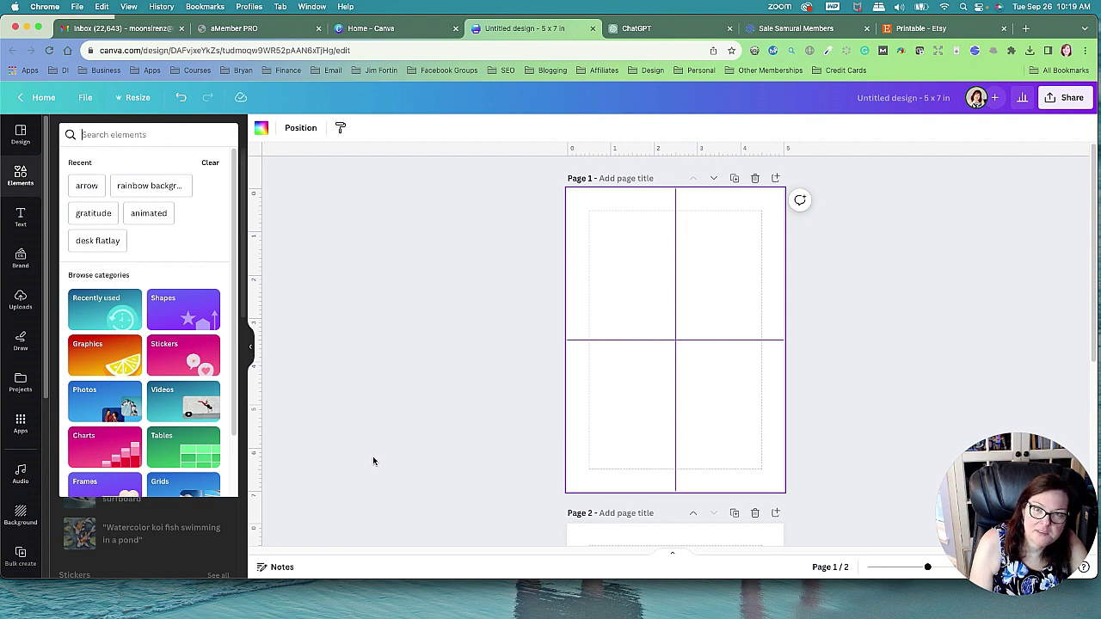
pyautogui.write('h')
pyautogui.press('BackSpace')
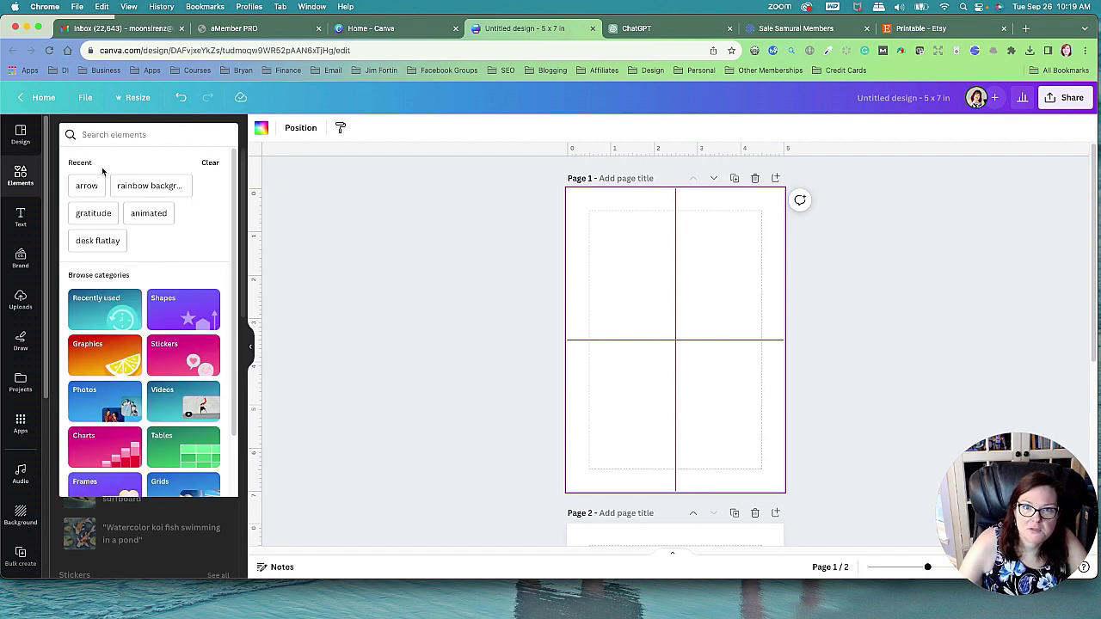
pyautogui.click(344, 279)
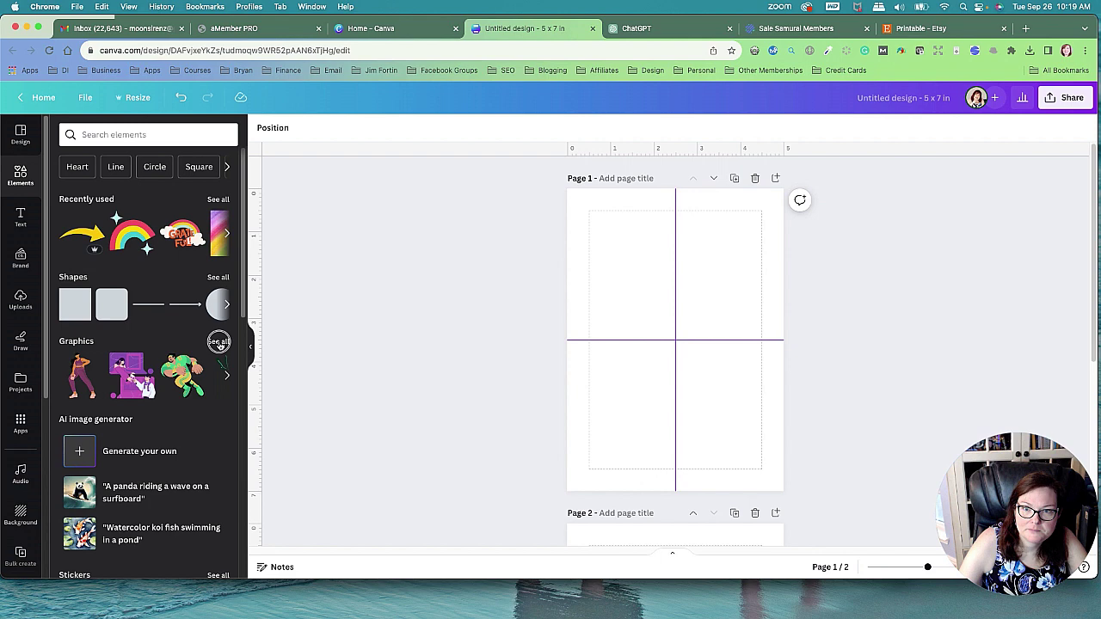
pyautogui.click(217, 342)
# - Search graphics for 'halloween', then go to a blank ChatGPT message box
pyautogui.click(123, 158)
pyautogui.write('ha')
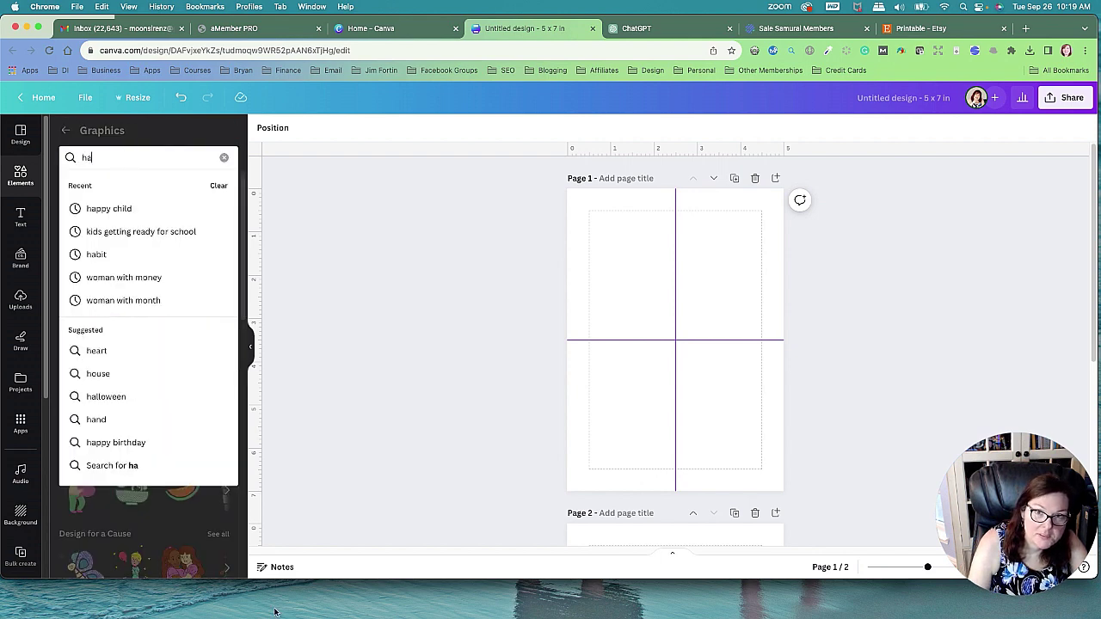
pyautogui.write('lloween')
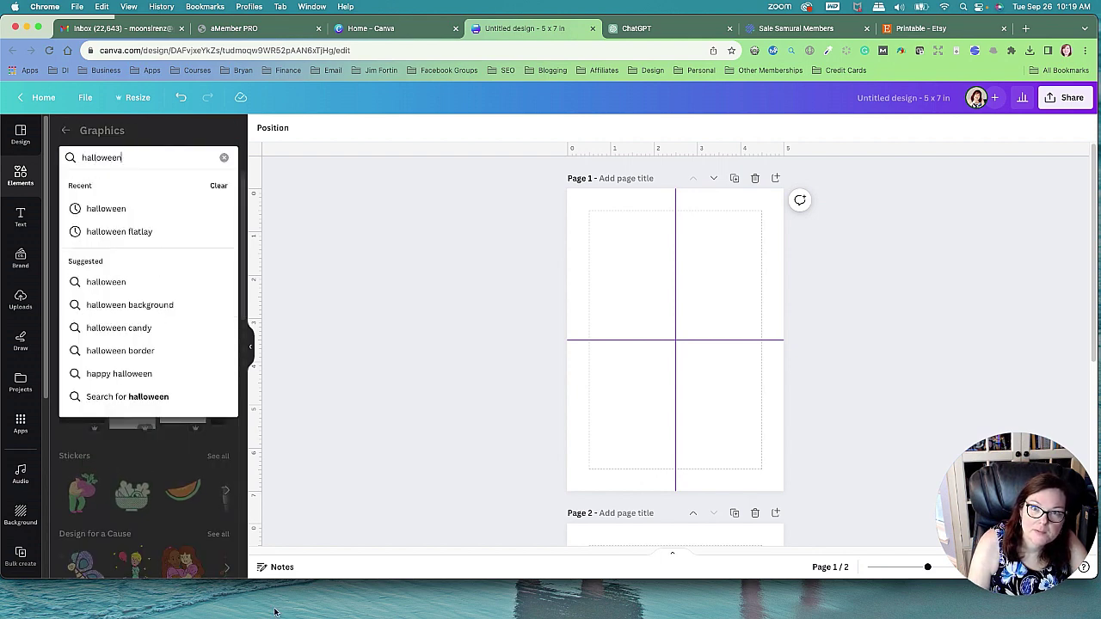
pyautogui.press('Return')
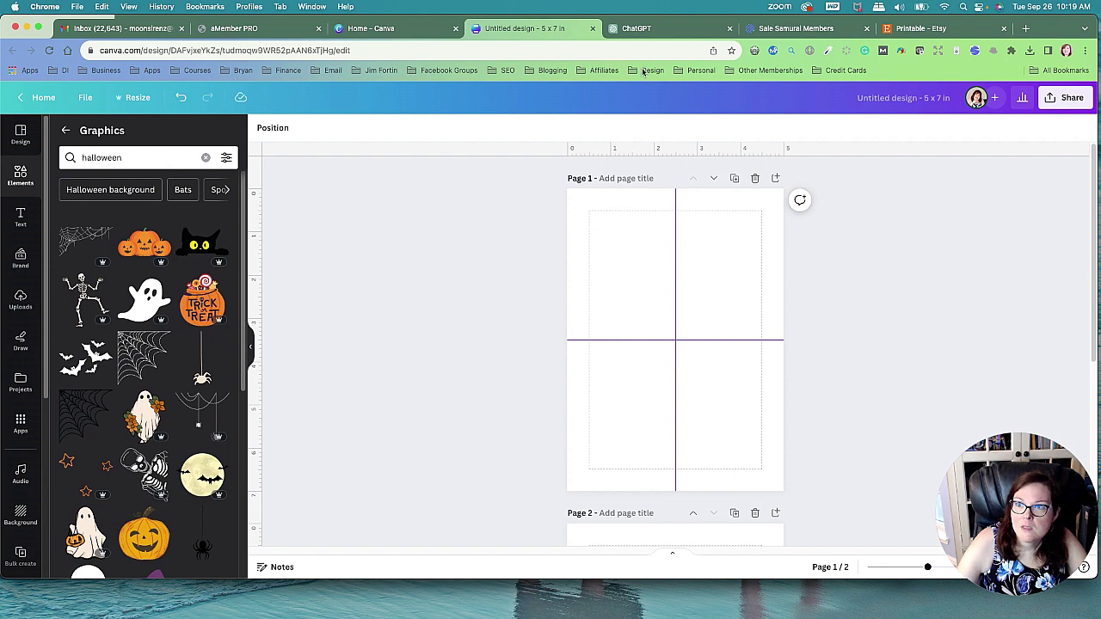
pyautogui.click(638, 28)
pyautogui.click(467, 533)
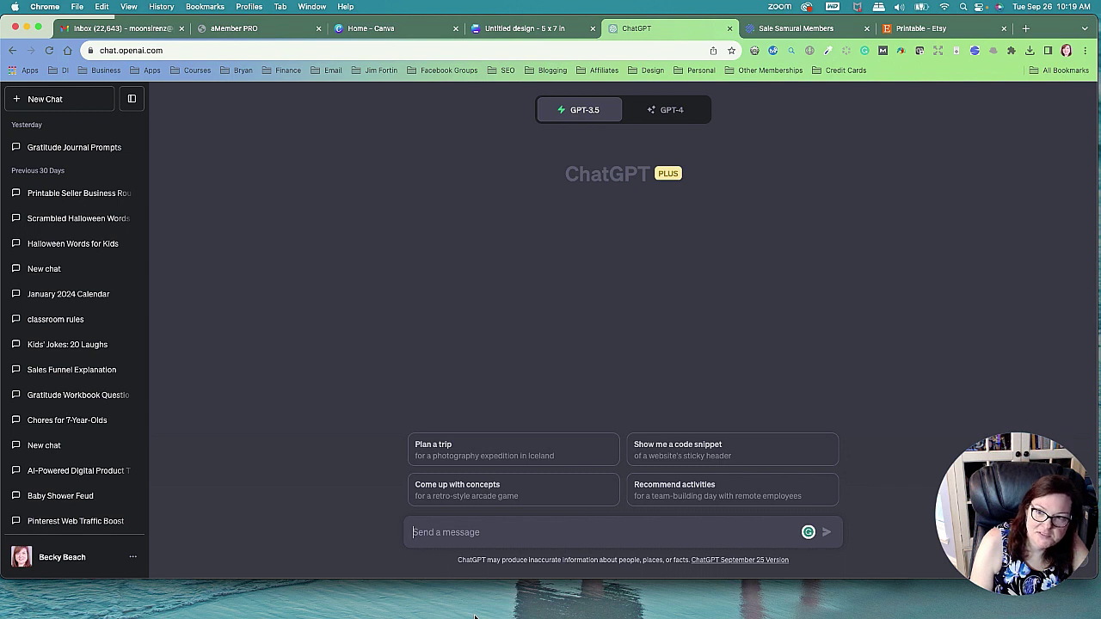
# - Ask ChatGPT to write 10 messages for the inside of a Halloween birthday card
pyautogui.write('write 10 messages for the inside of a hallow')
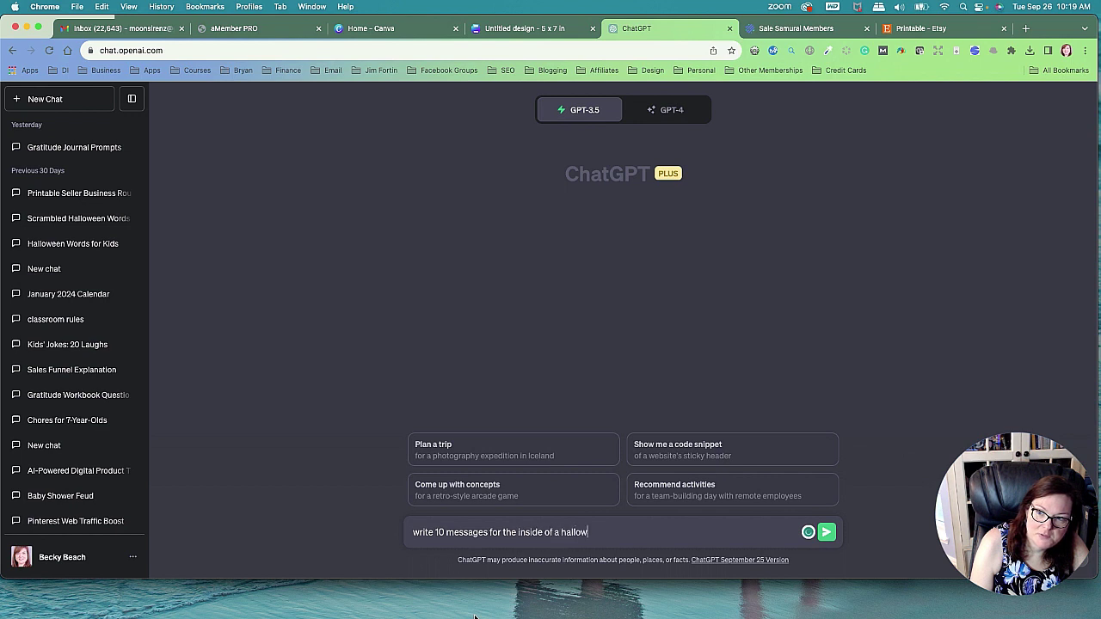
pyautogui.write('een birthday card')
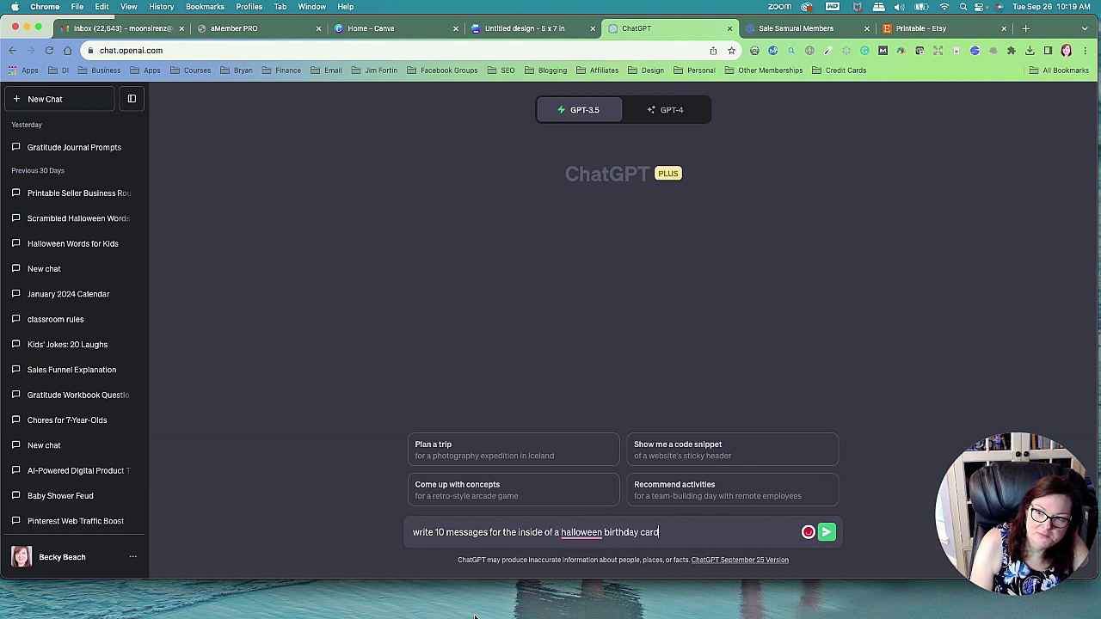
pyautogui.press('Return')
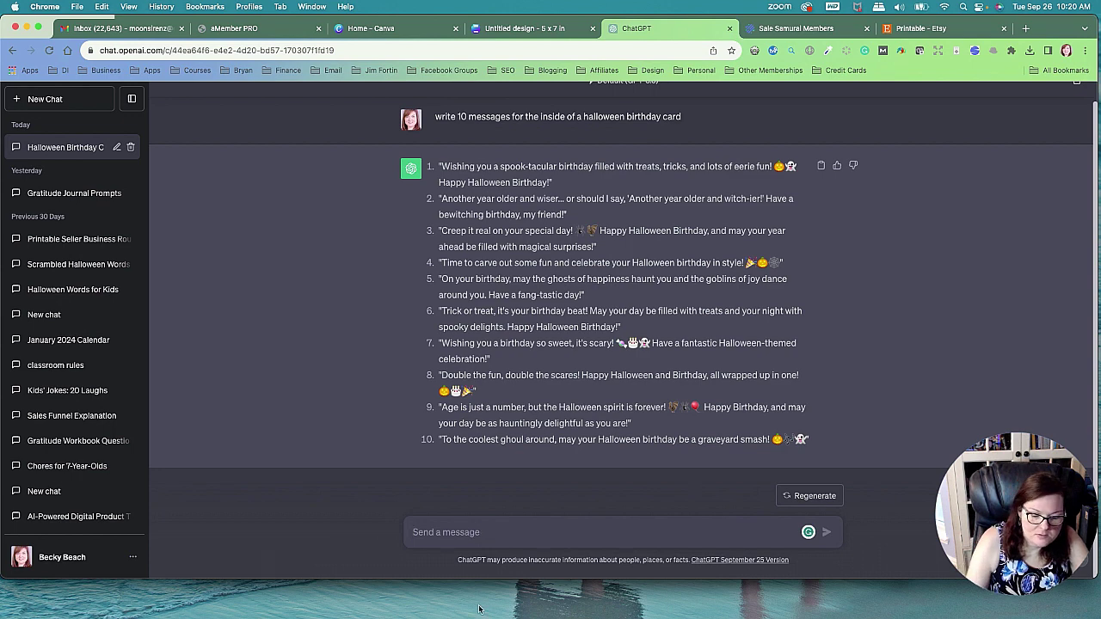
# - Ask ChatGPT for 10 outside-and-inside card message pairs and review the reply
pyautogui.write('write 10 mess')
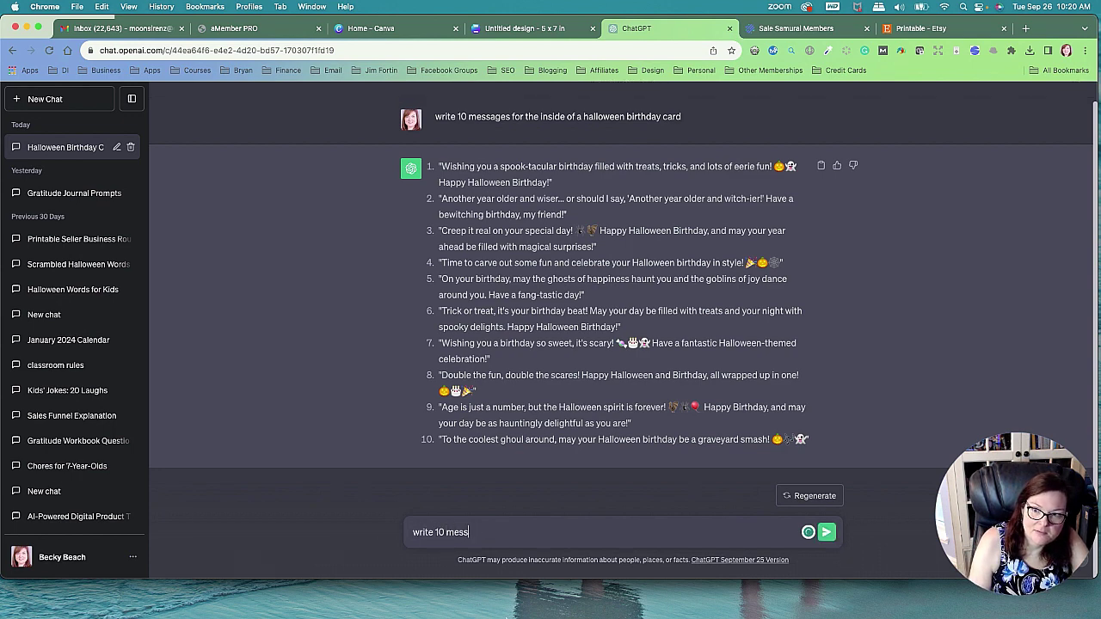
pyautogui.write('ages for the outside')
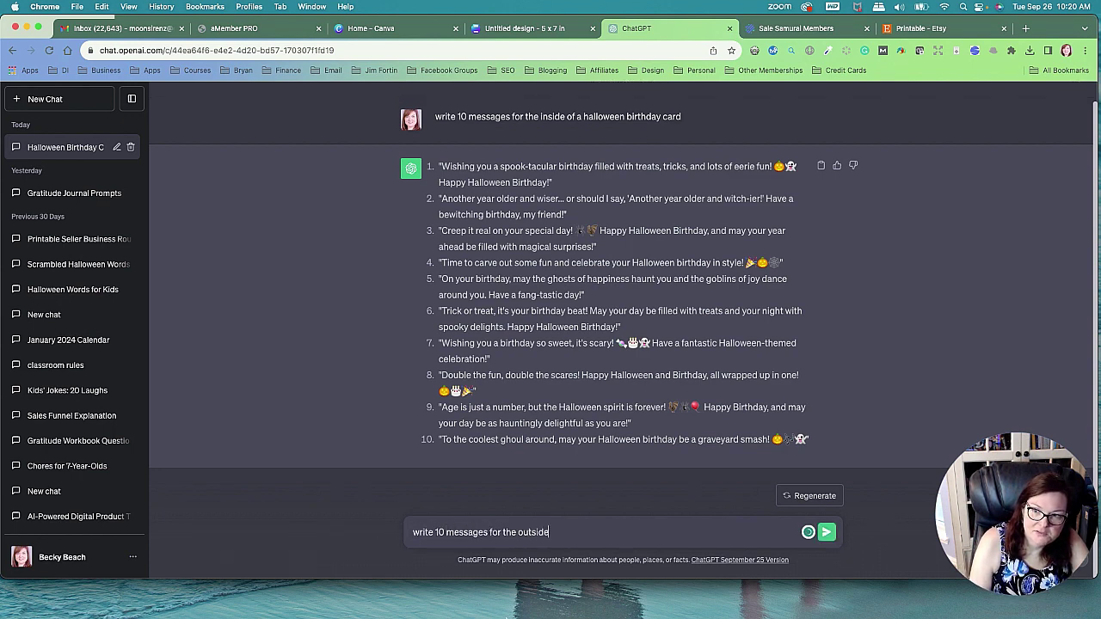
pyautogui.write(' of the card and insid')
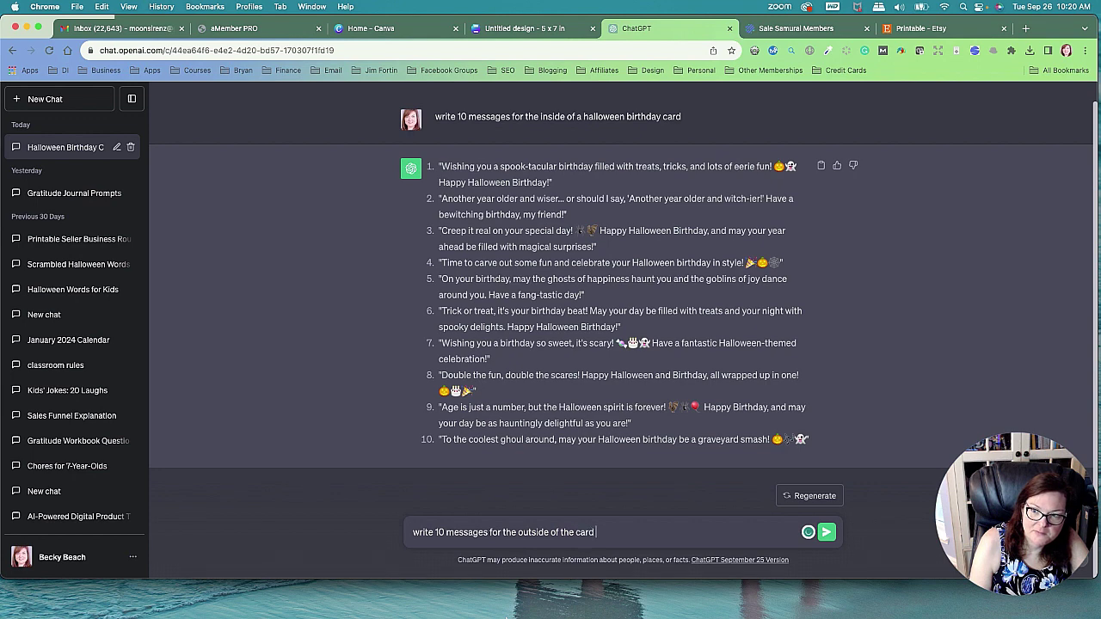
pyautogui.write('e of')
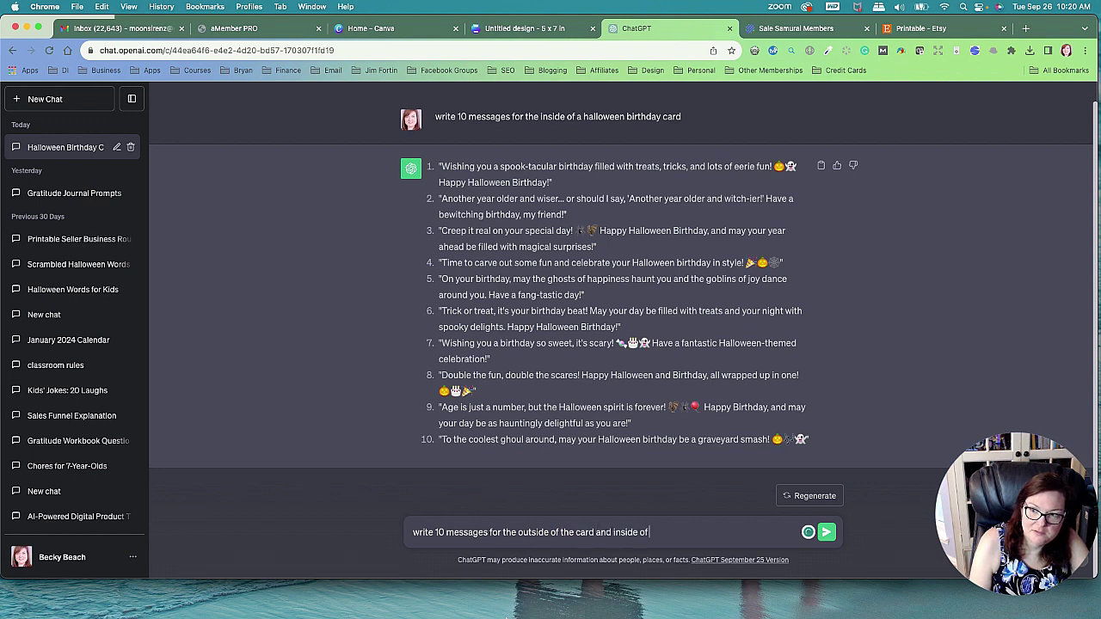
pyautogui.write(' the card')
pyautogui.press('Return')
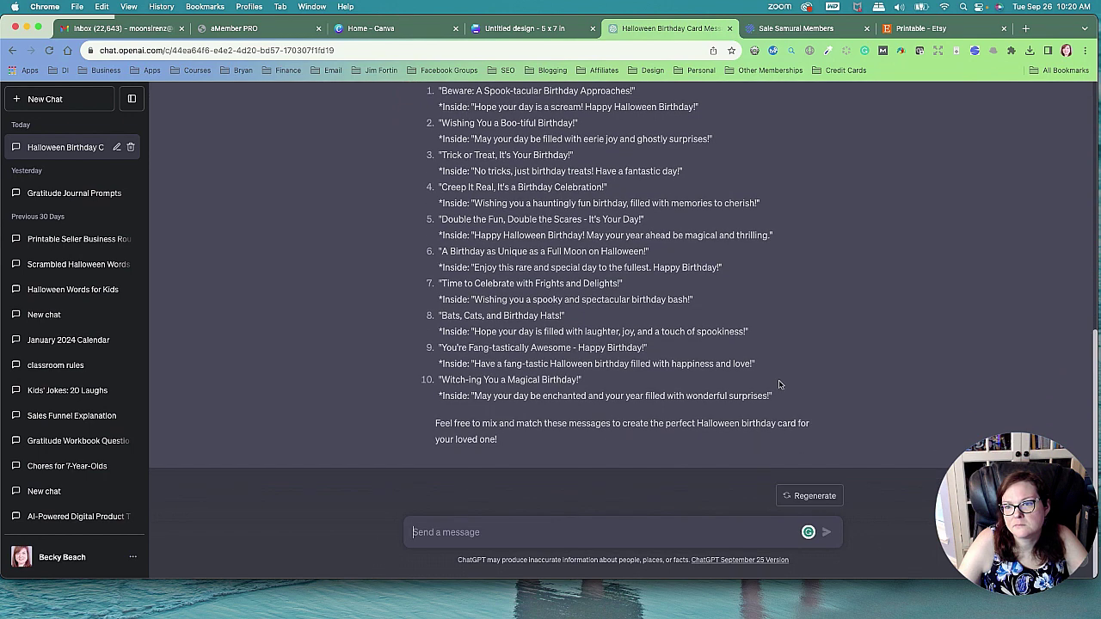
pyautogui.scroll(2, 807, 381)
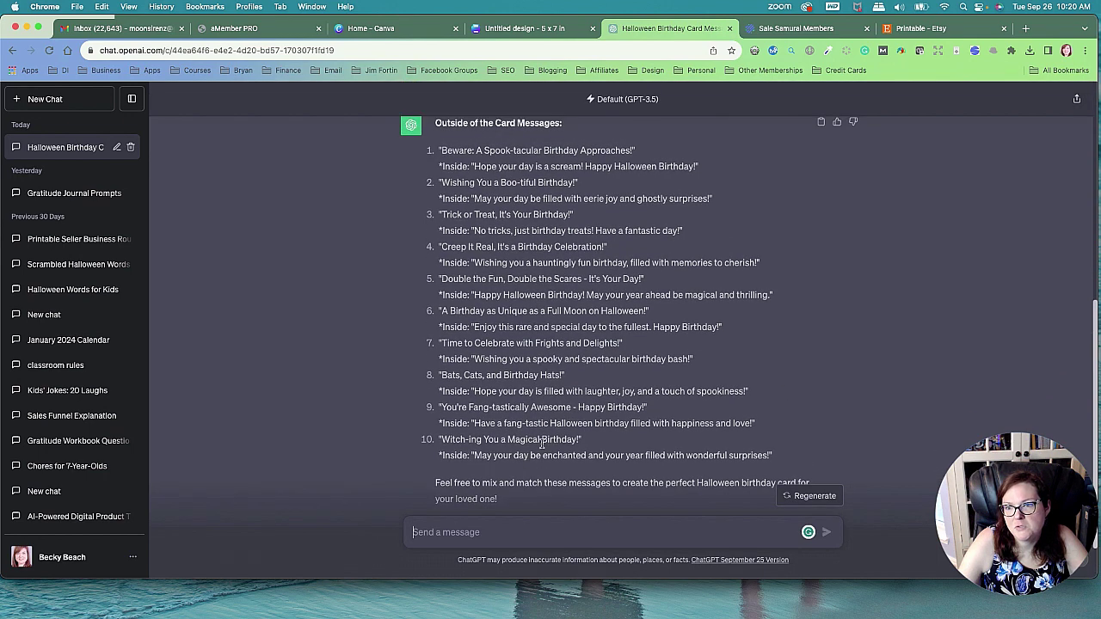
pyautogui.scroll(2, 599, 440)
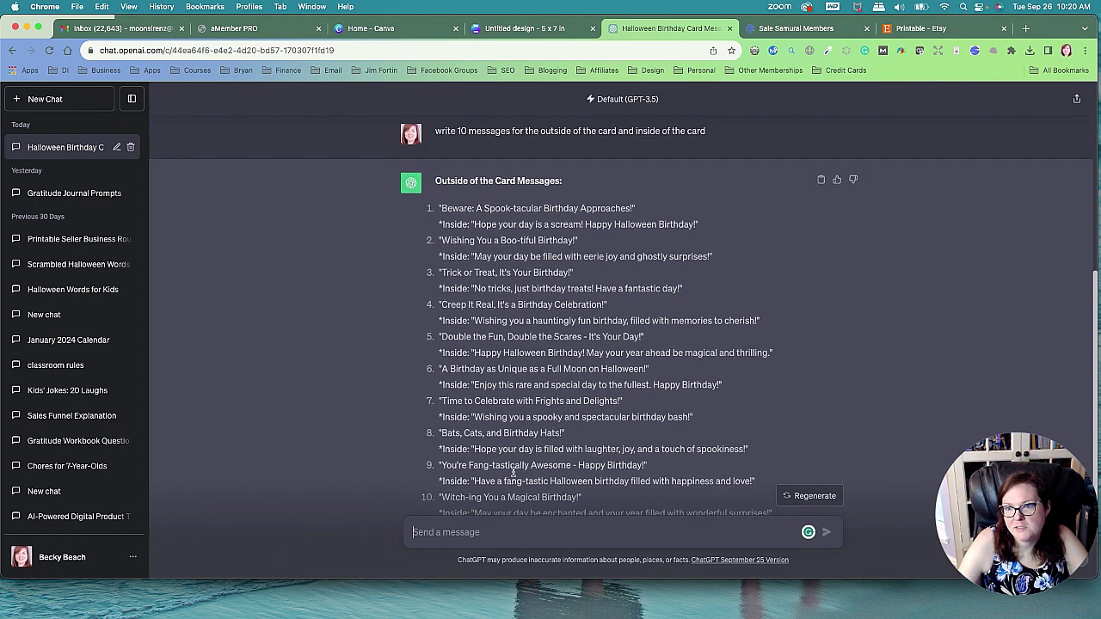
pyautogui.scroll(-1, 570, 446)
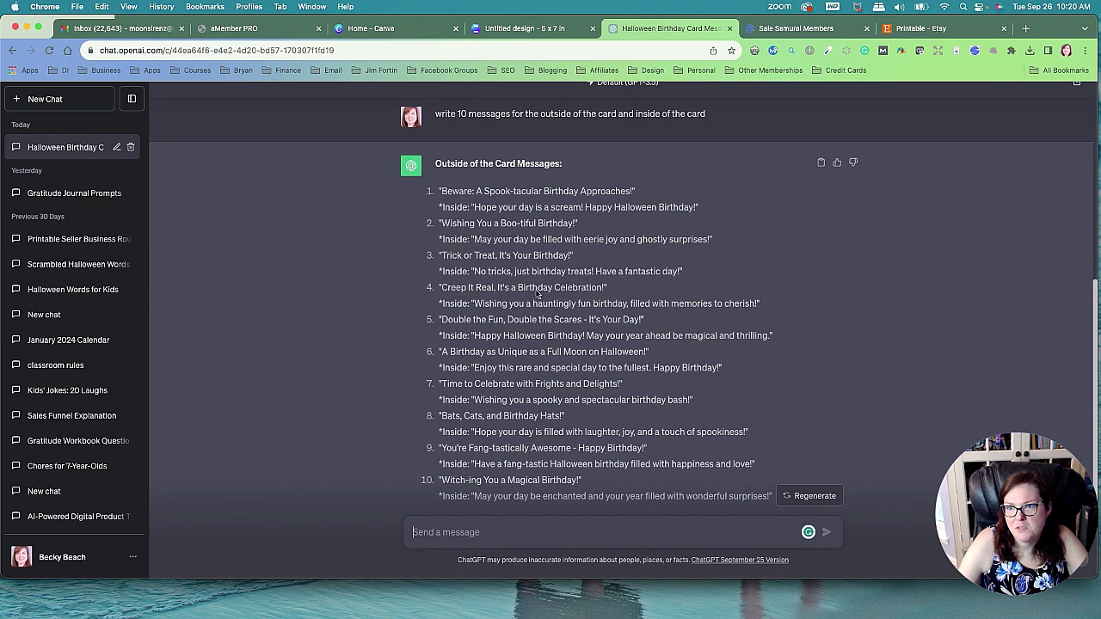
# - Copy the tenth outside message, 'Witch-ing You a Magical Birthday!'
pyautogui.scroll(2, 584, 292)
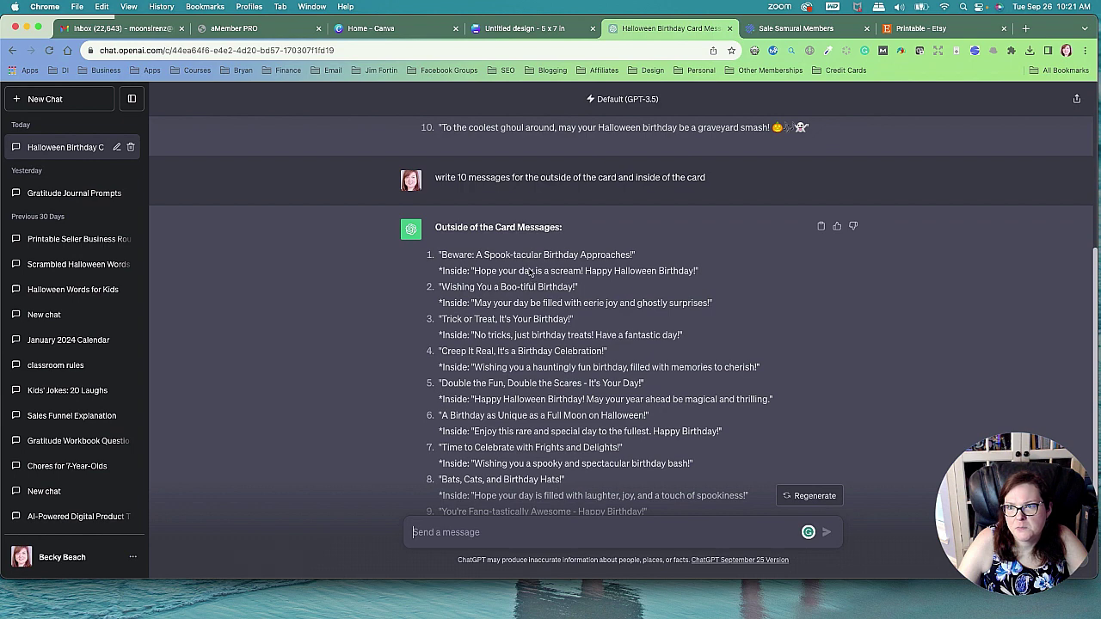
pyautogui.scroll(-2, 550, 271)
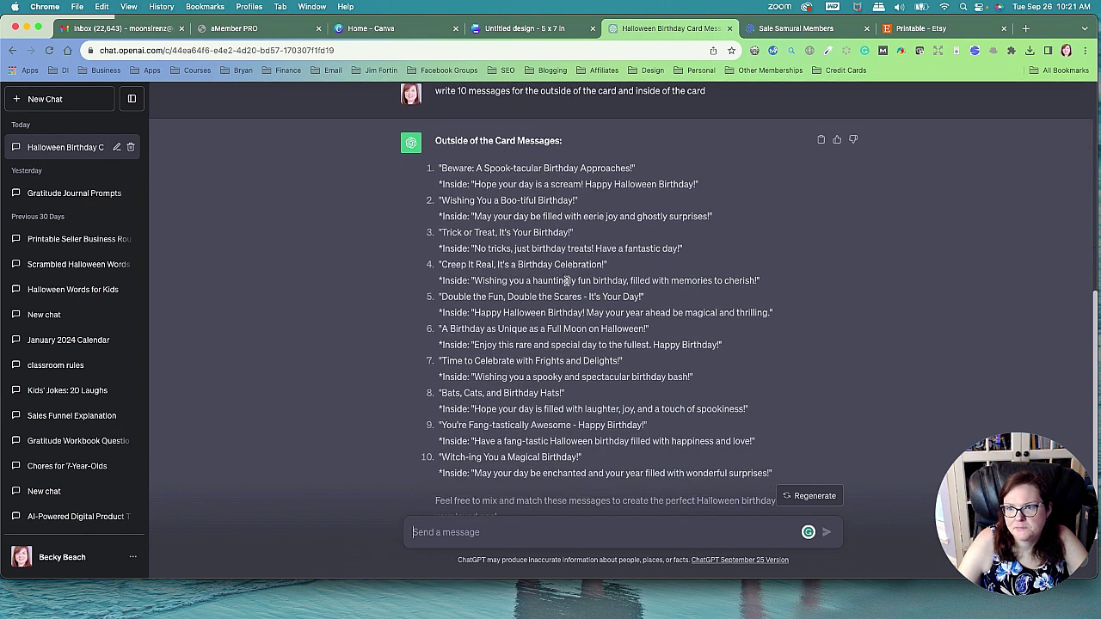
pyautogui.scroll(-2, 566, 281)
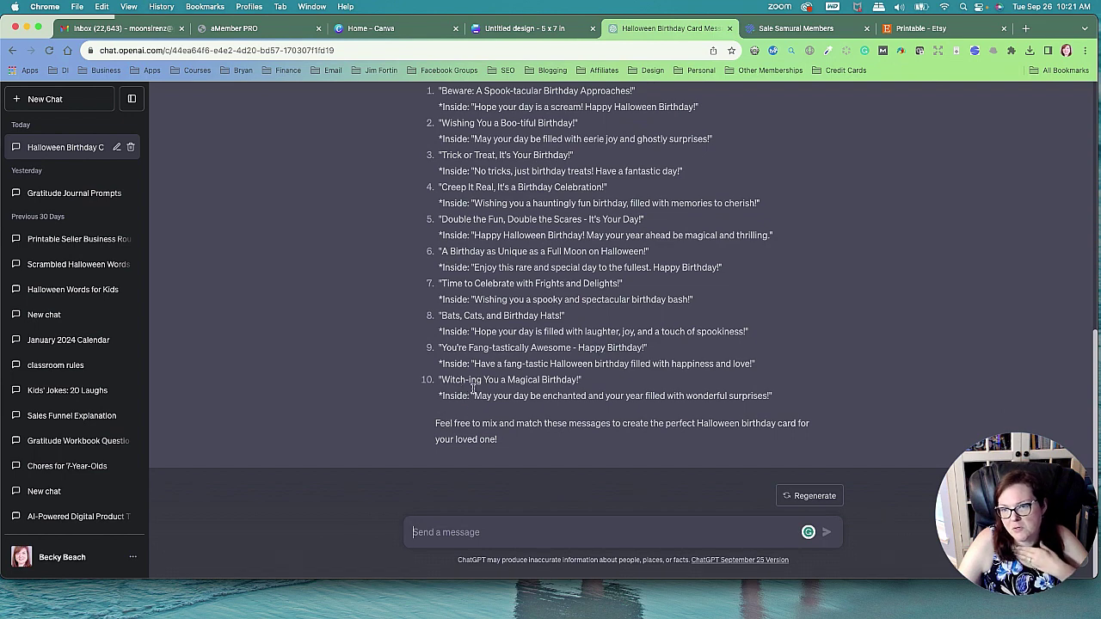
pyautogui.moveTo(441, 379); pyautogui.dragTo(565, 379)
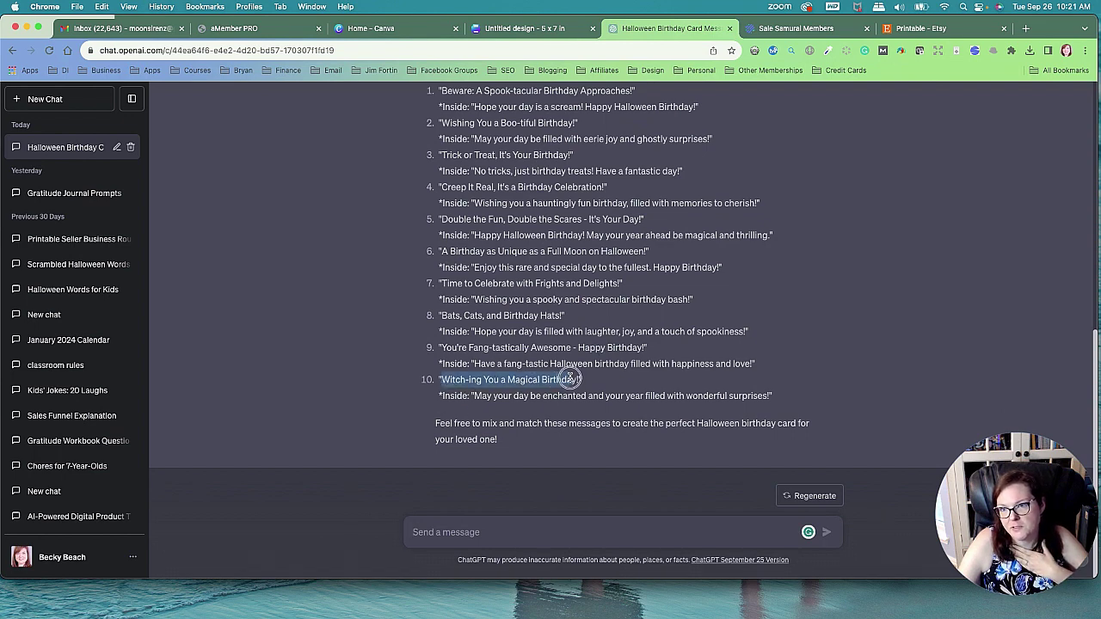
pyautogui.rightClick(566, 380)
pyautogui.click(598, 405)
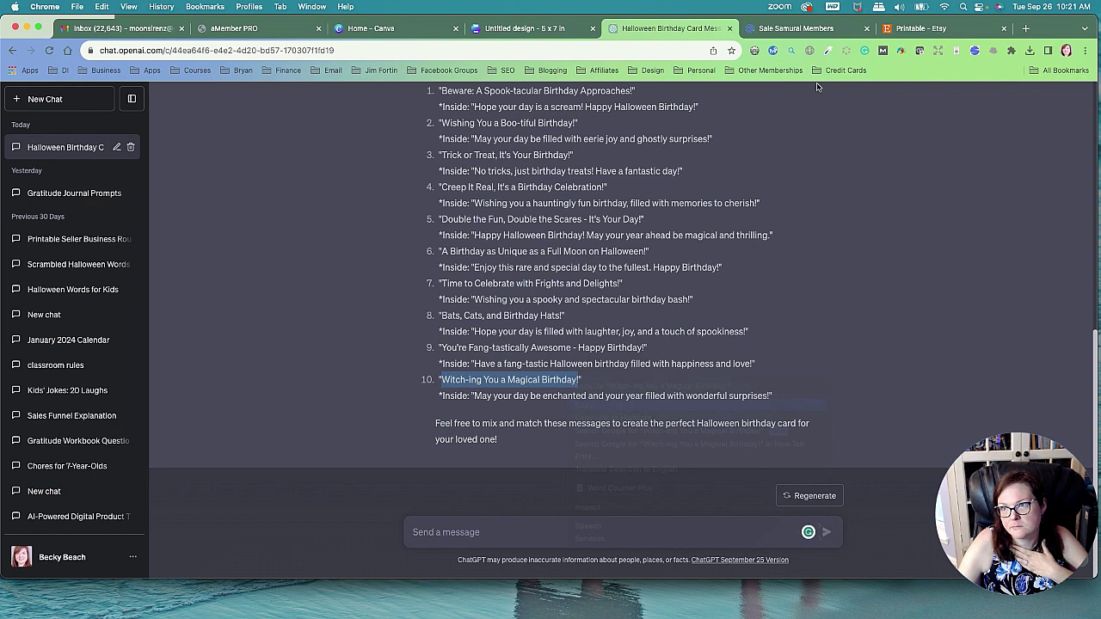
# - Move the gridded page to be page one of the Canva card
pyautogui.click(512, 28)
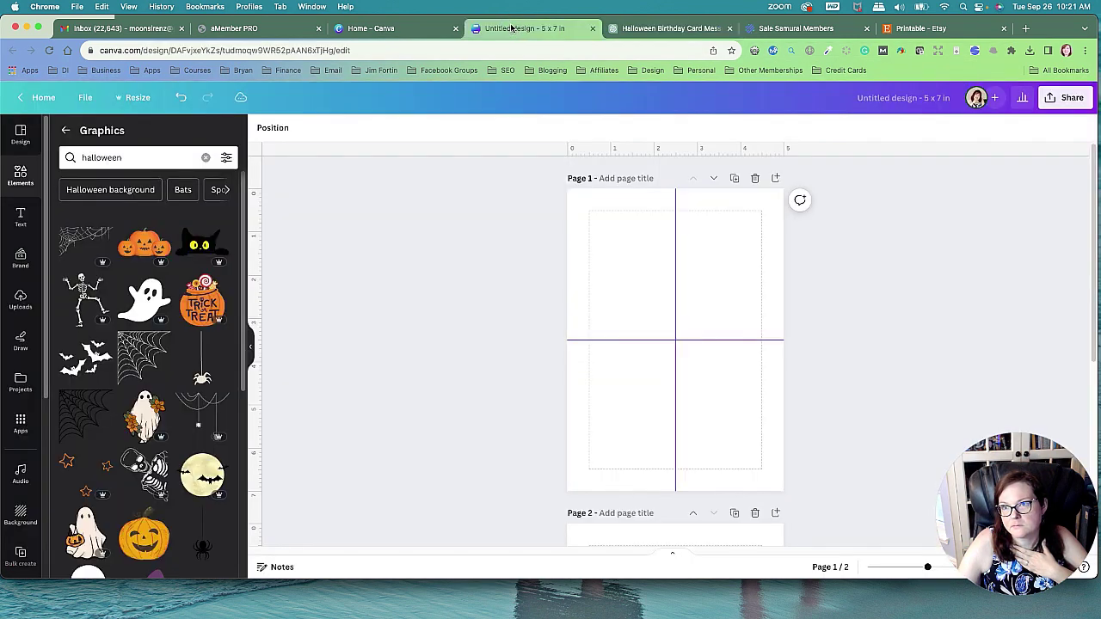
pyautogui.scroll(-3, 600, 476)
pyautogui.scroll(2, 645, 370)
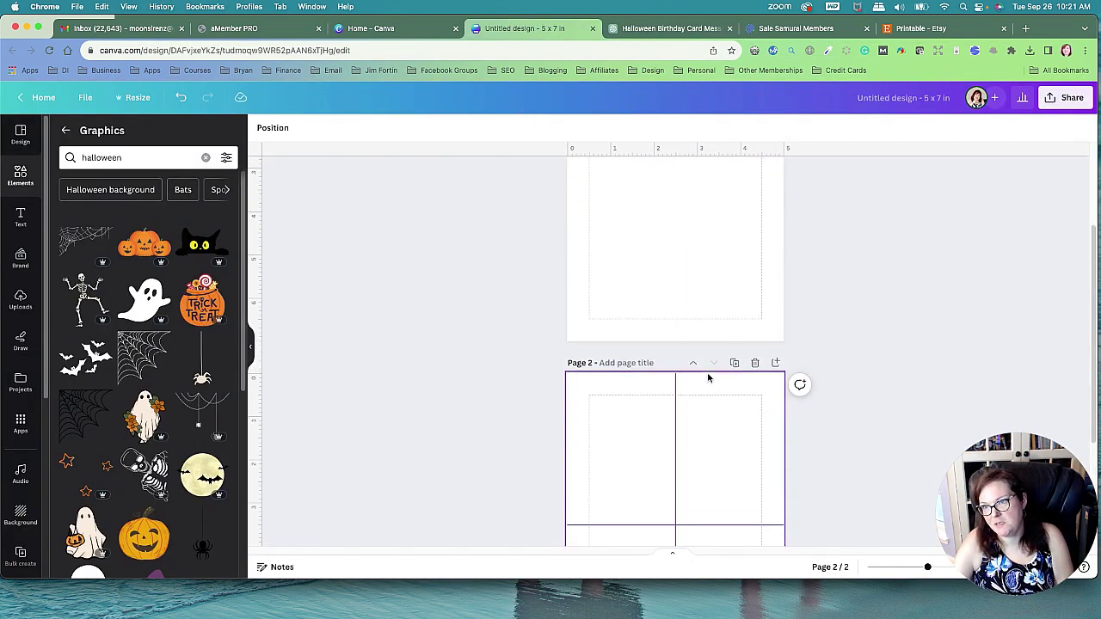
pyautogui.click(694, 362)
pyautogui.scroll(1, 727, 362)
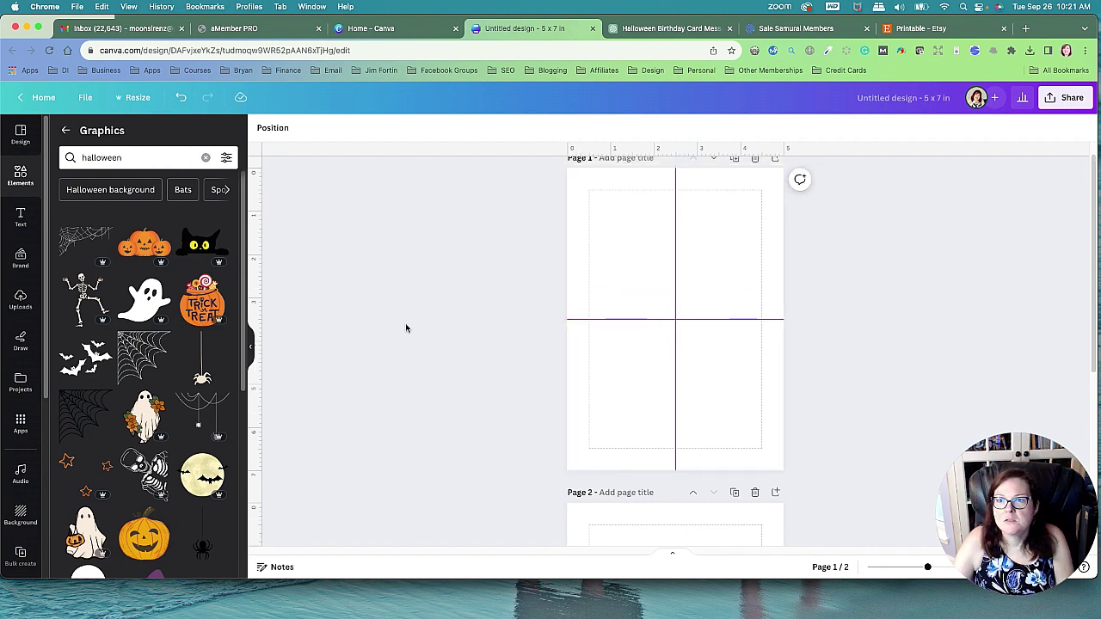
# - Add a subheading with 'Witch-ing You a Magical Birthday!' pasted in, placed below the fold line
pyautogui.click(20, 216)
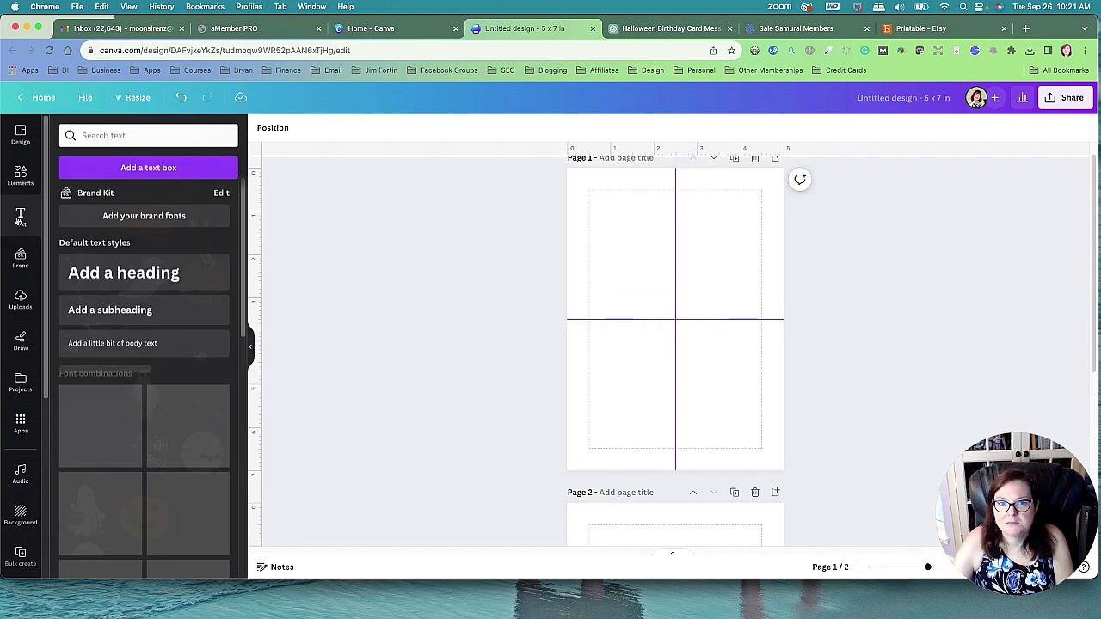
pyautogui.click(110, 309)
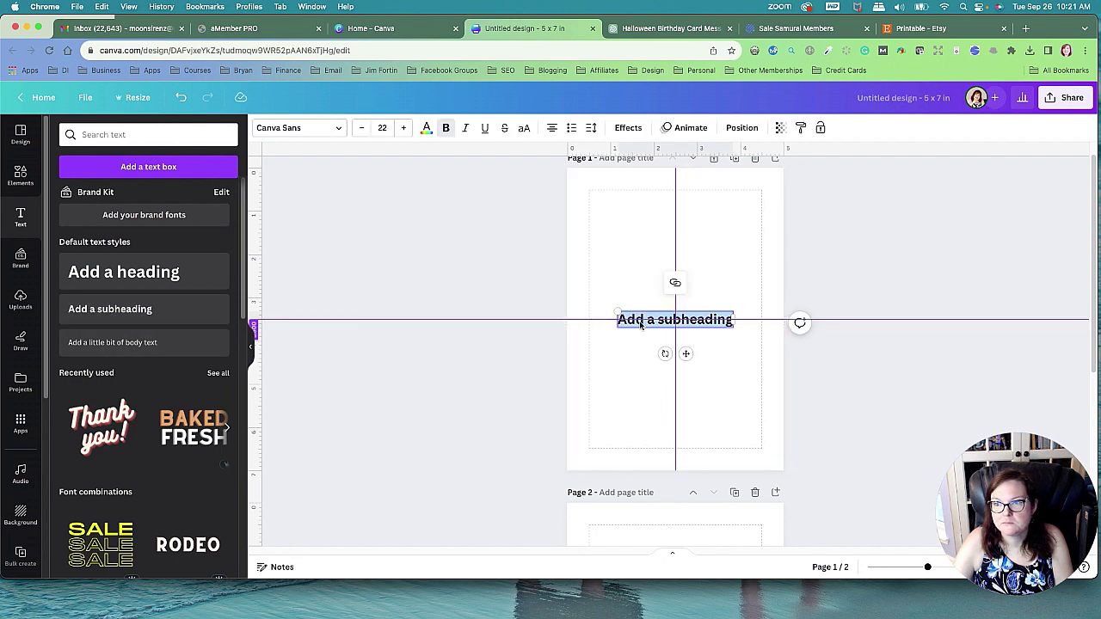
pyautogui.rightClick(640, 368)
pyautogui.click(640, 369)
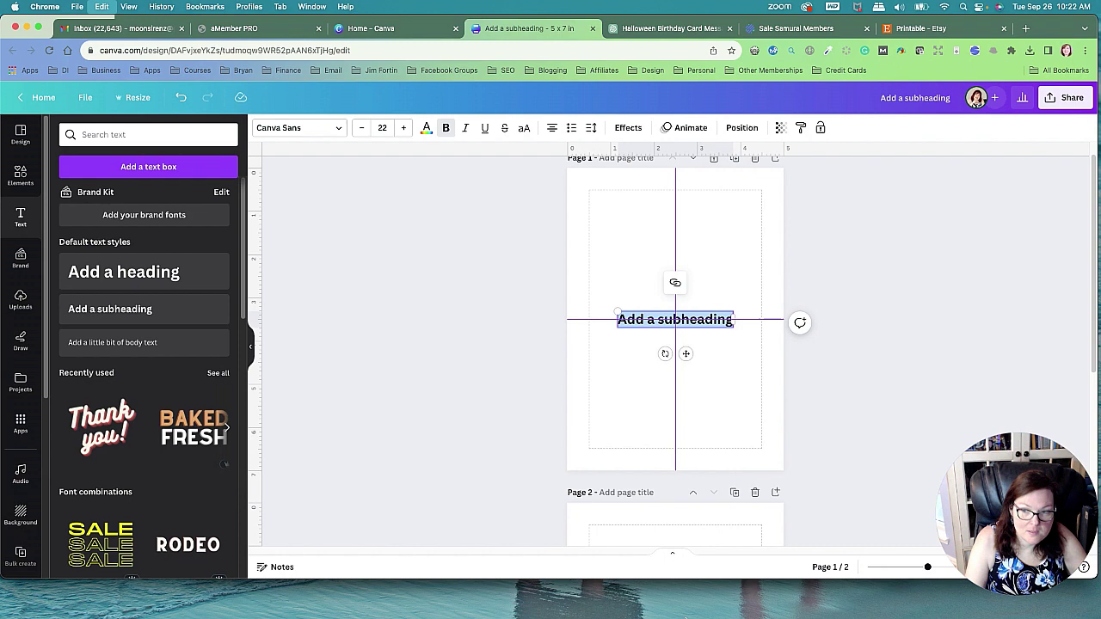
pyautogui.press('super+v')
pyautogui.click(762, 419)
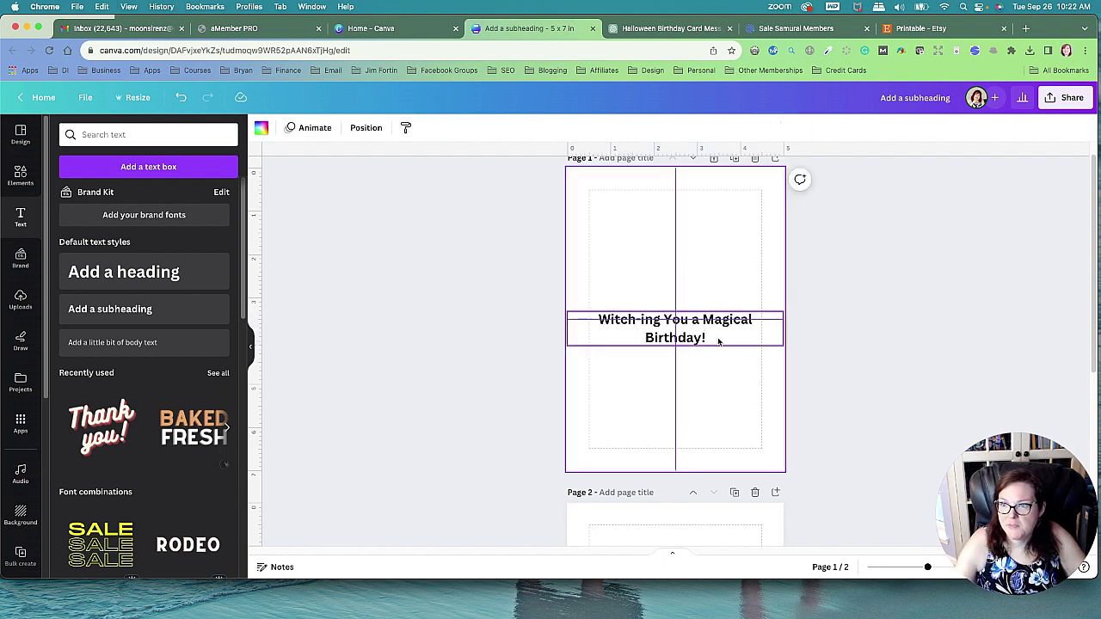
pyautogui.moveTo(711, 331); pyautogui.dragTo(712, 386)
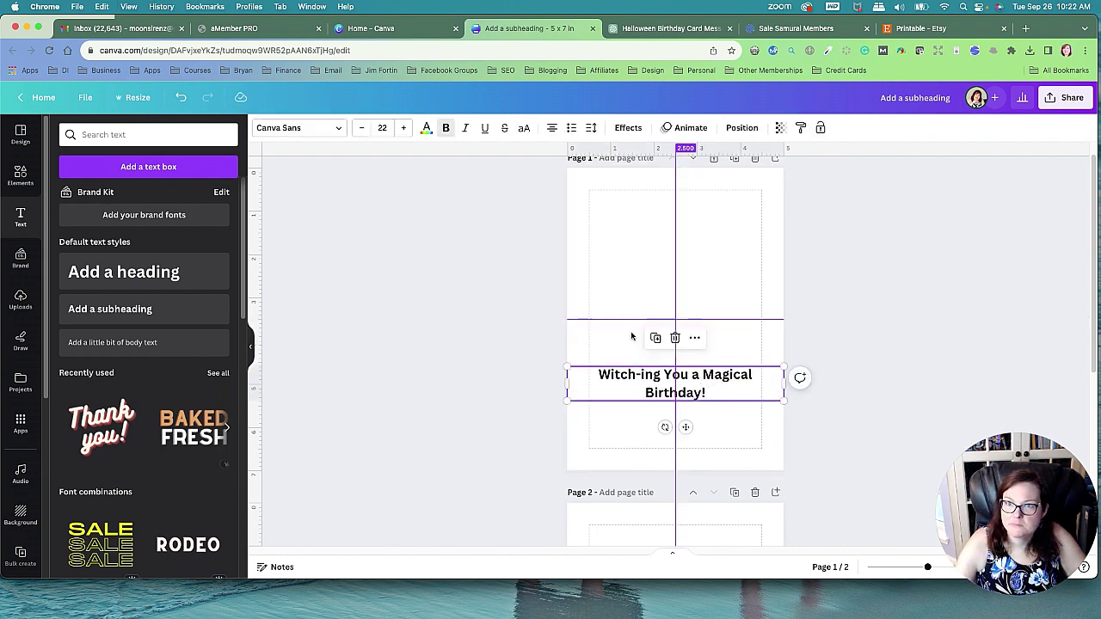
# - Try several Halloween fonts on the greeting and apply Hellprint
pyautogui.click(336, 129)
pyautogui.write('hal')
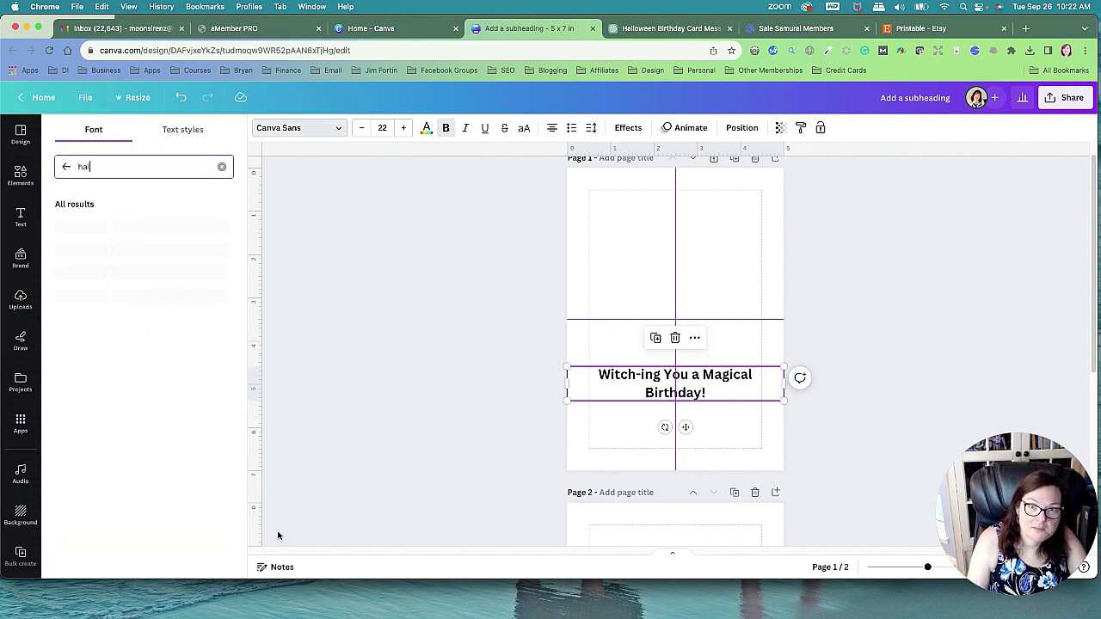
pyautogui.write('loween')
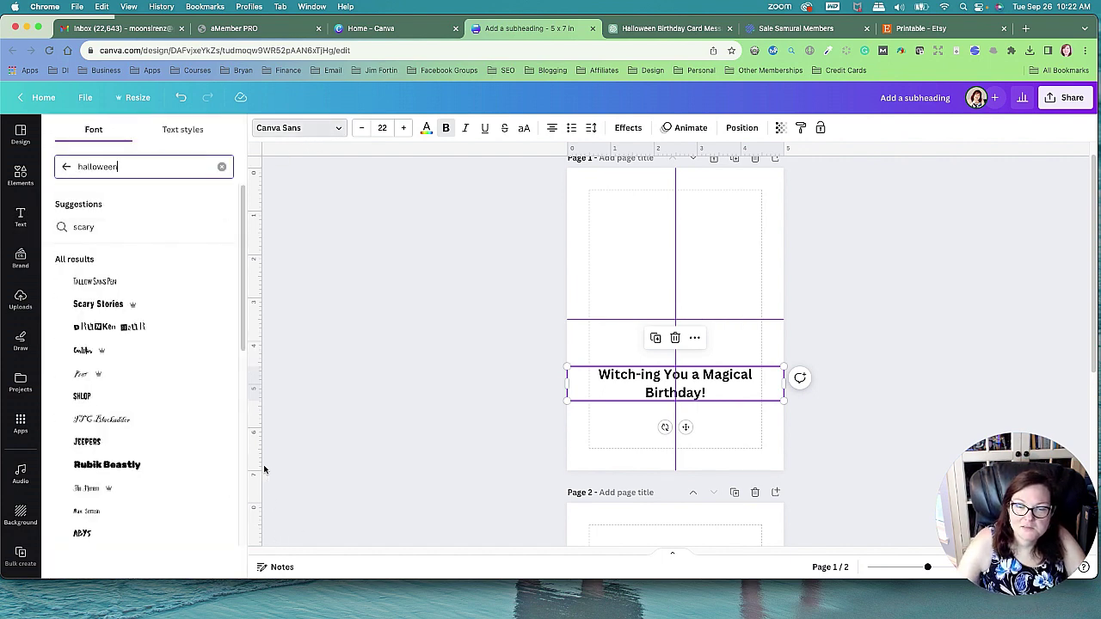
pyautogui.click(111, 442)
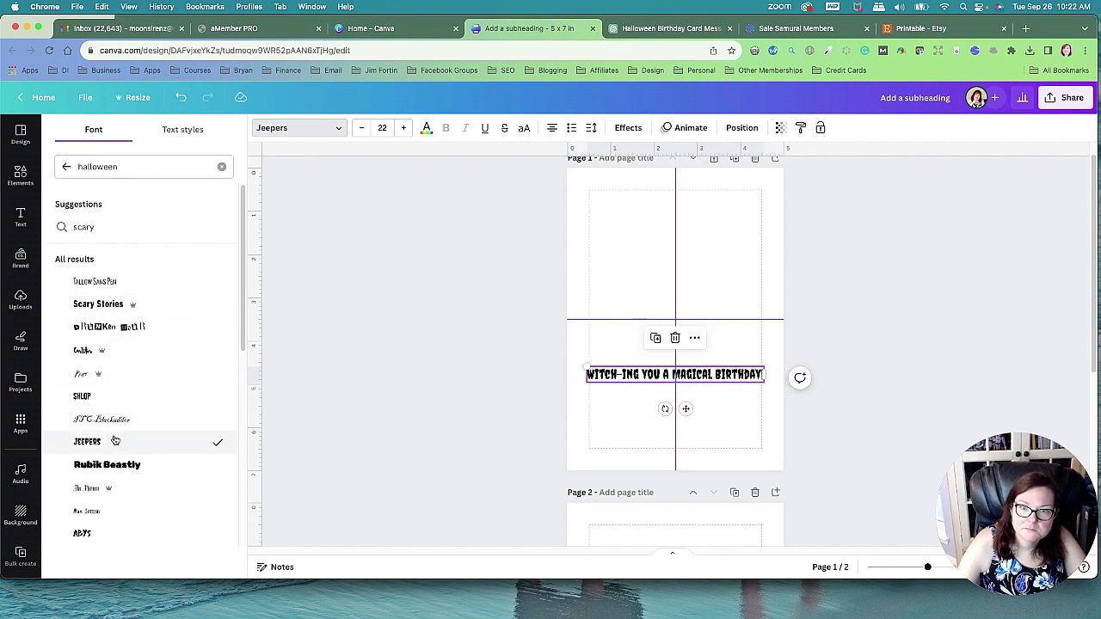
pyautogui.click(104, 330)
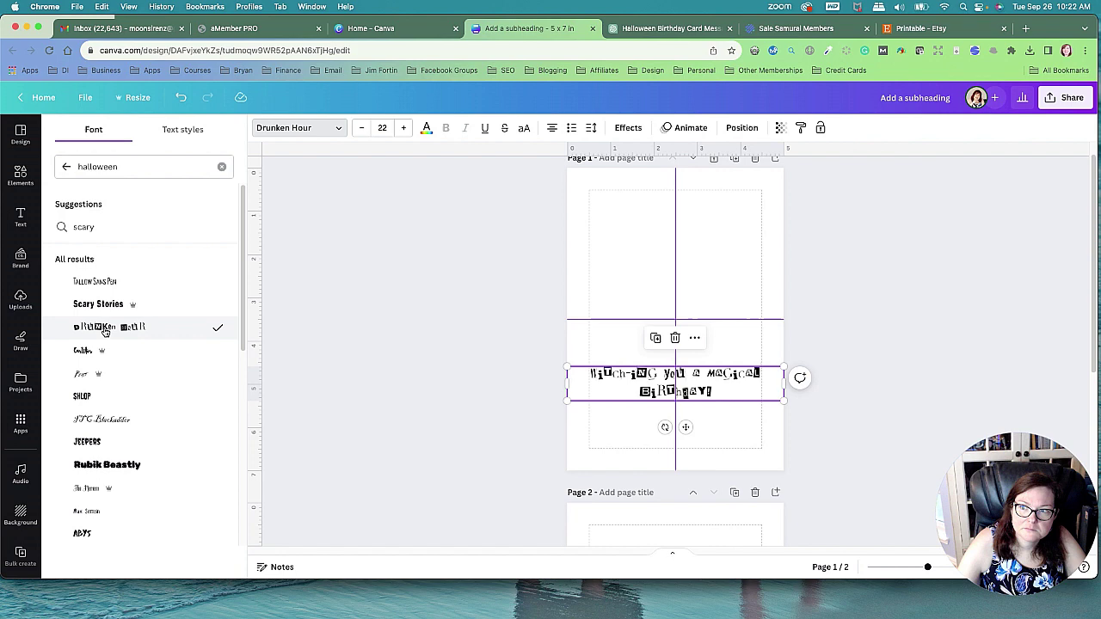
pyautogui.click(98, 306)
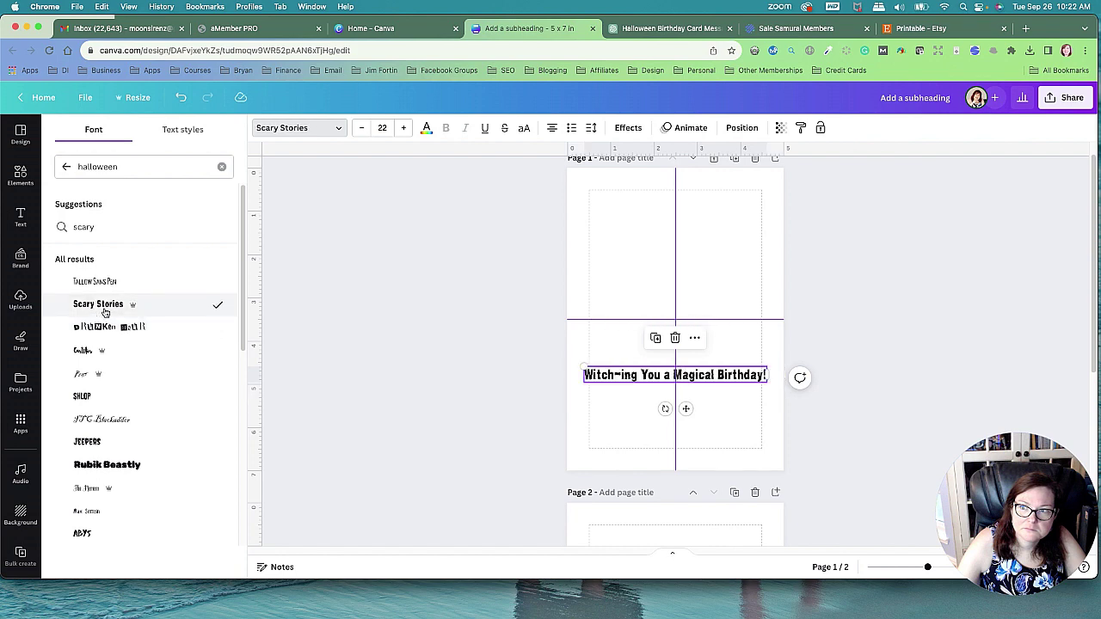
pyautogui.scroll(-1, 108, 361)
pyautogui.click(94, 382)
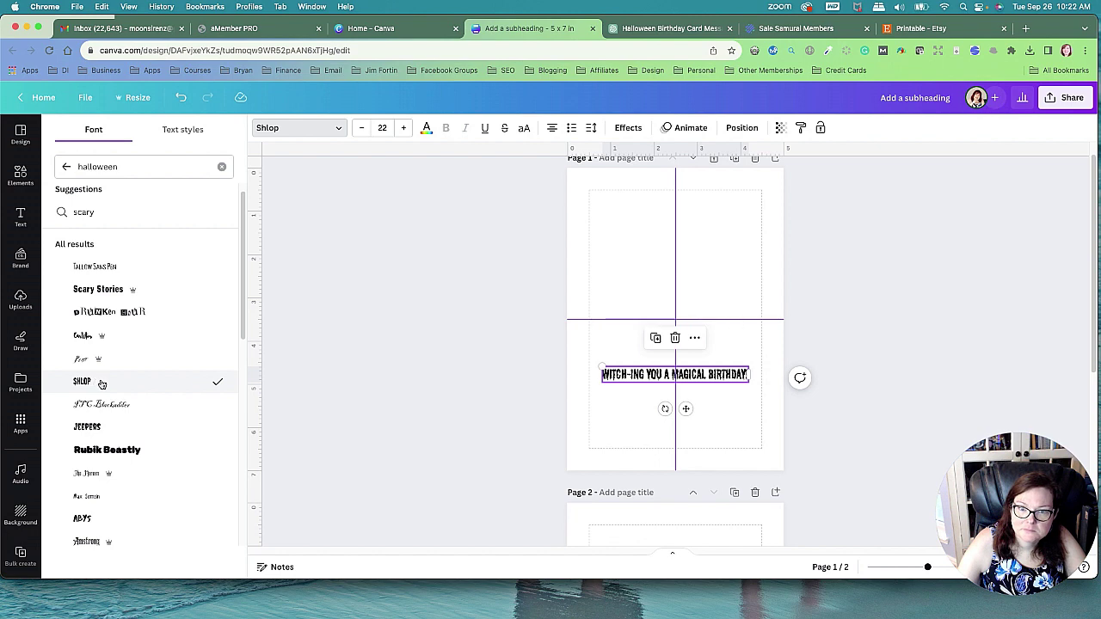
pyautogui.scroll(-3, 102, 384)
pyautogui.scroll(-1, 130, 378)
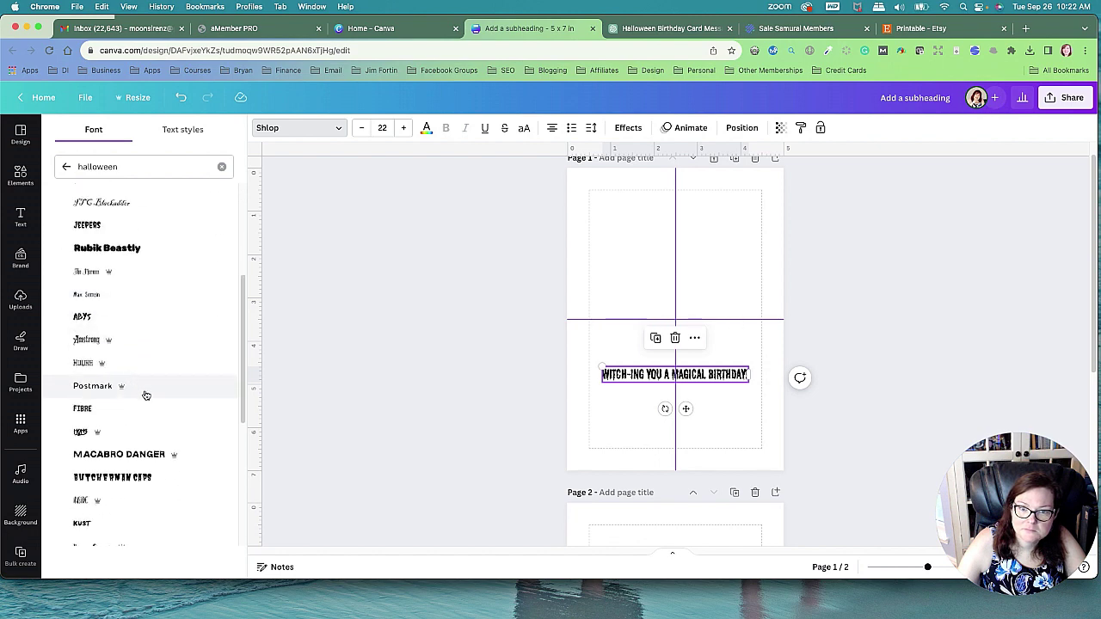
pyautogui.click(140, 477)
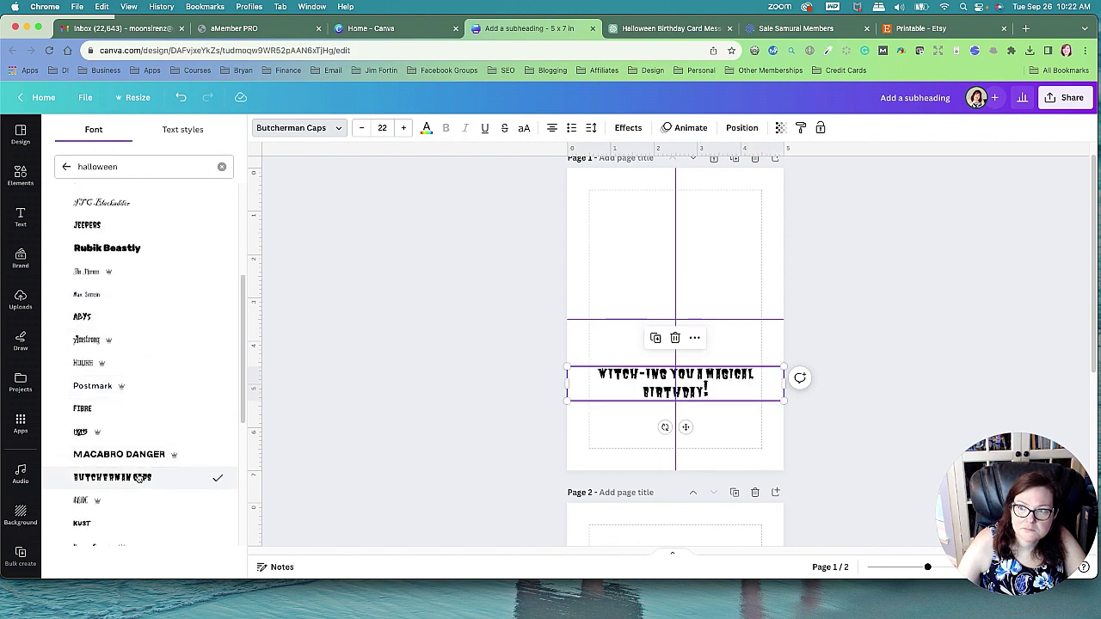
pyautogui.scroll(-1, 142, 465)
pyautogui.scroll(-1, 153, 439)
pyautogui.scroll(-1, 154, 435)
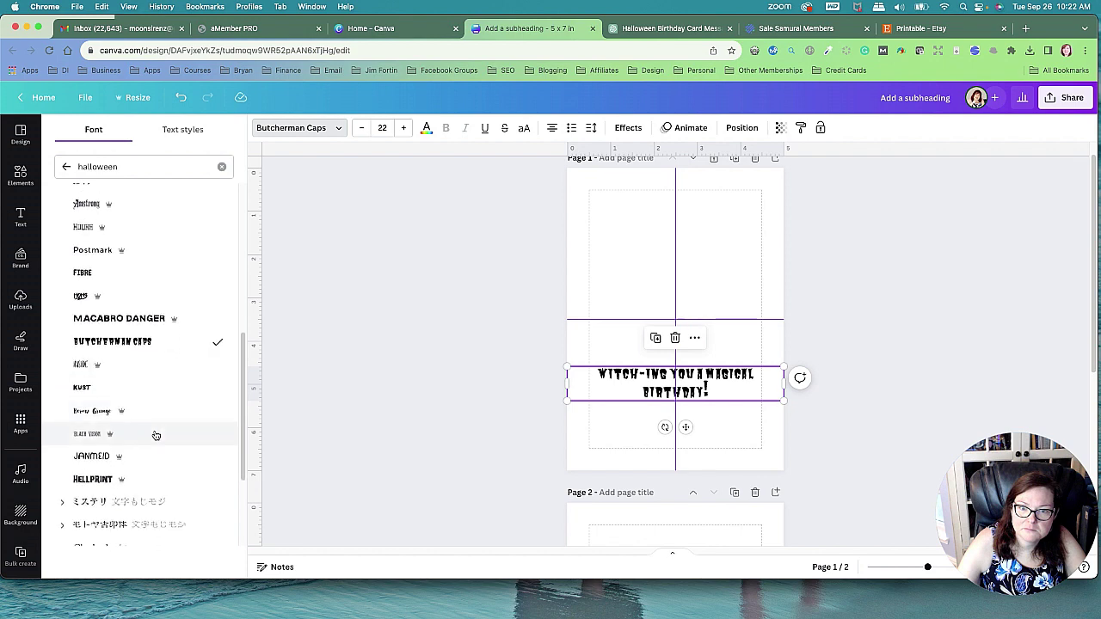
pyautogui.click(113, 479)
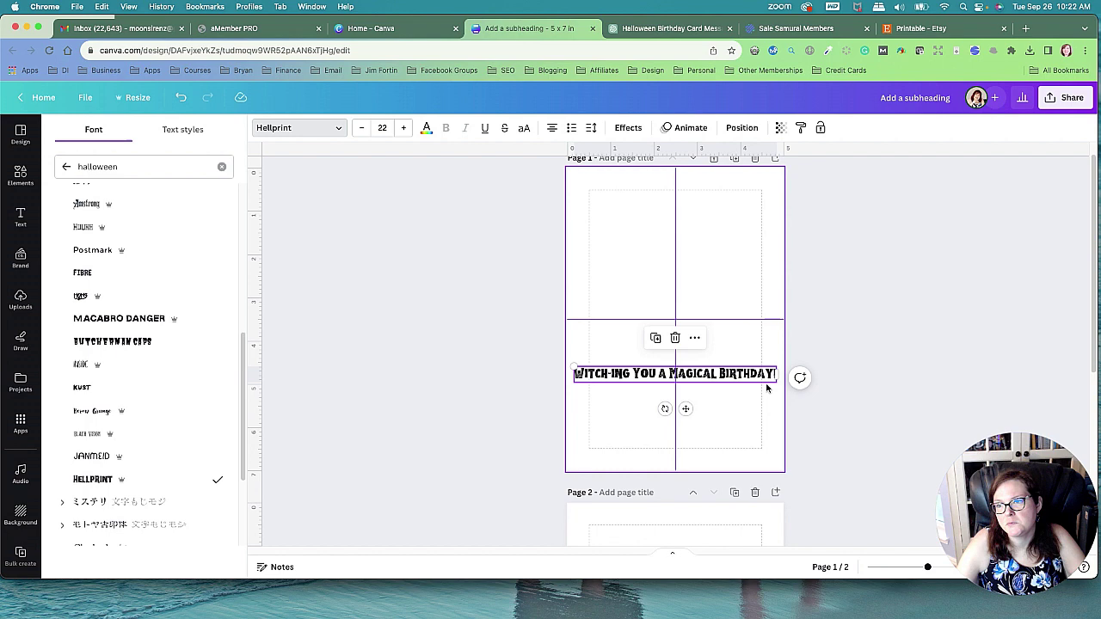
# - Wrap the greeting onto two centred lines and move it near the page bottom
pyautogui.moveTo(777, 375)
pyautogui.mouseDown()
pyautogui.moveTo(705, 382)
pyautogui.moveTo(761, 425)
pyautogui.mouseUp()
pyautogui.moveTo(714, 376); pyautogui.dragTo(714, 411)
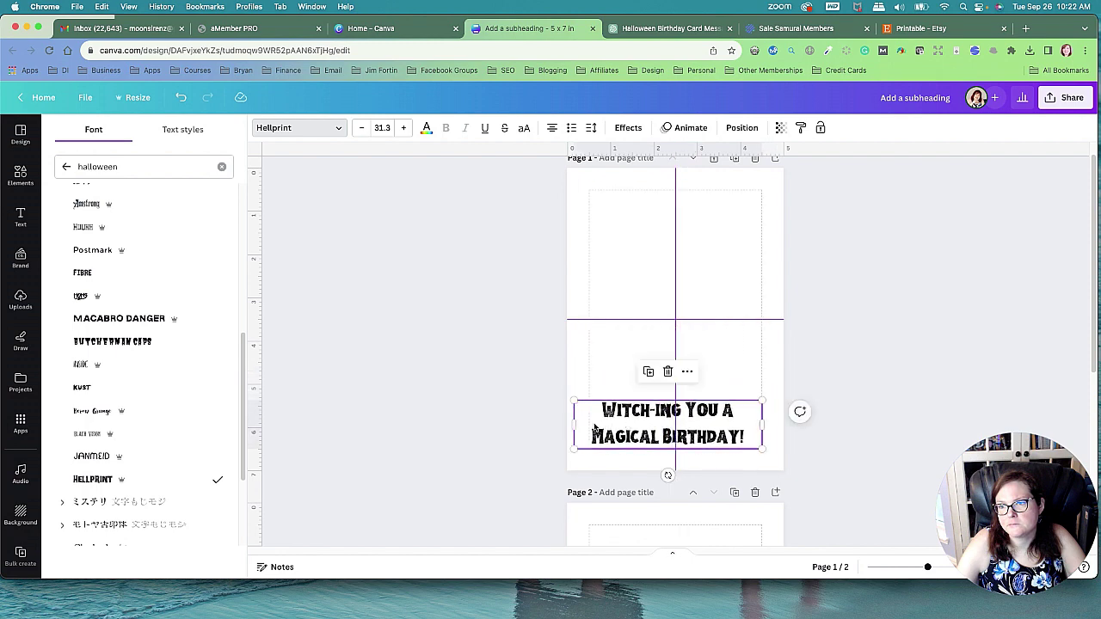
pyautogui.moveTo(574, 430); pyautogui.dragTo(589, 424)
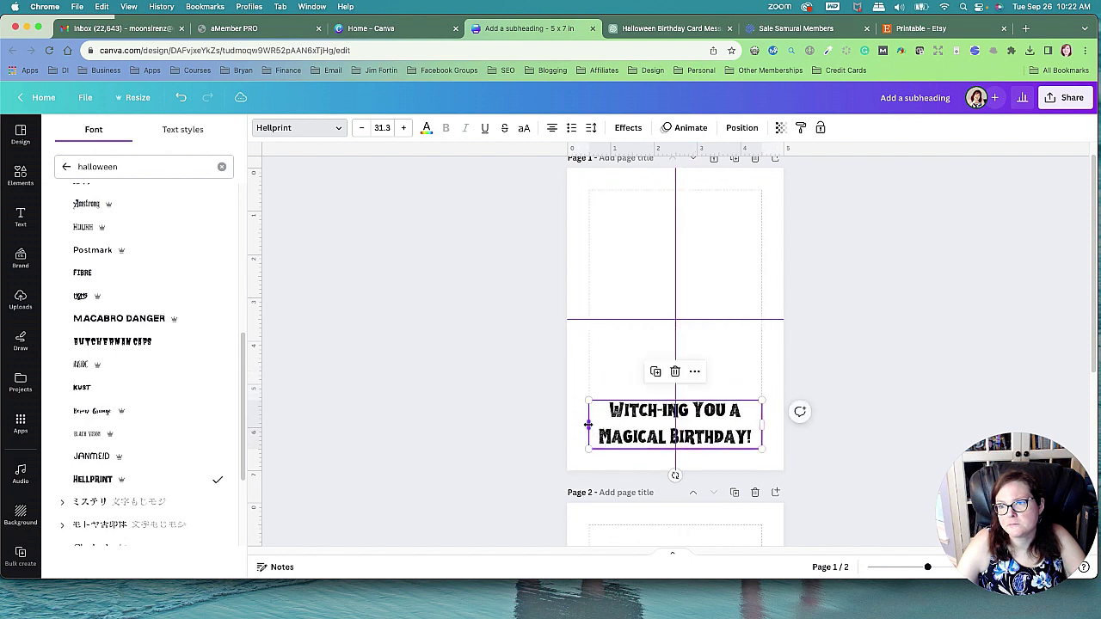
pyautogui.click(891, 394)
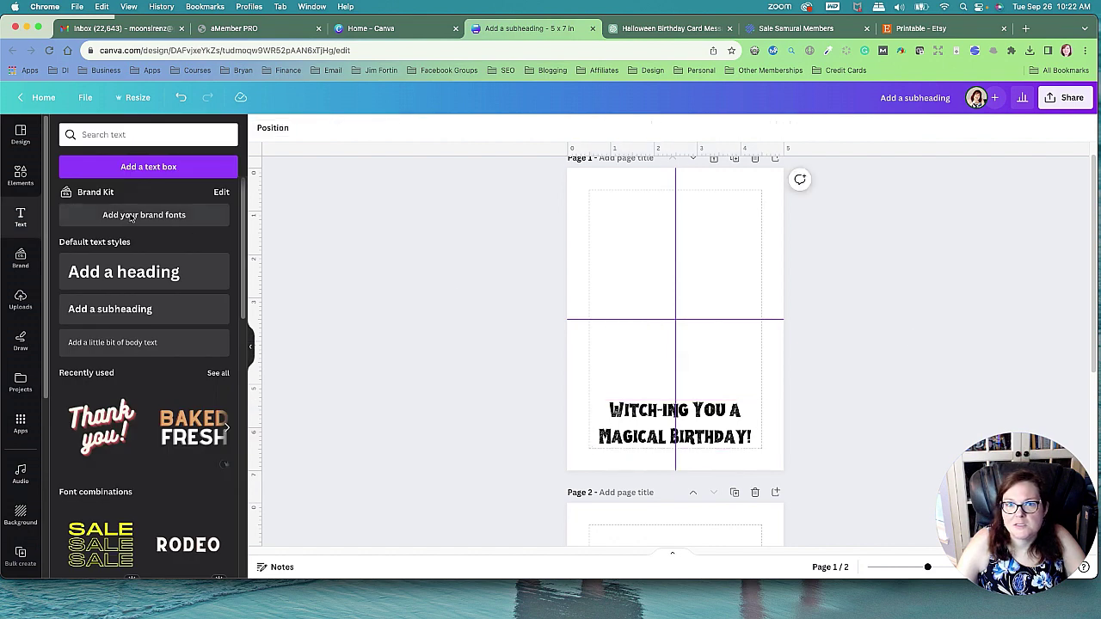
# - Search graphics for 'halloween witch' and place a witch graphic above the greeting
pyautogui.click(21, 176)
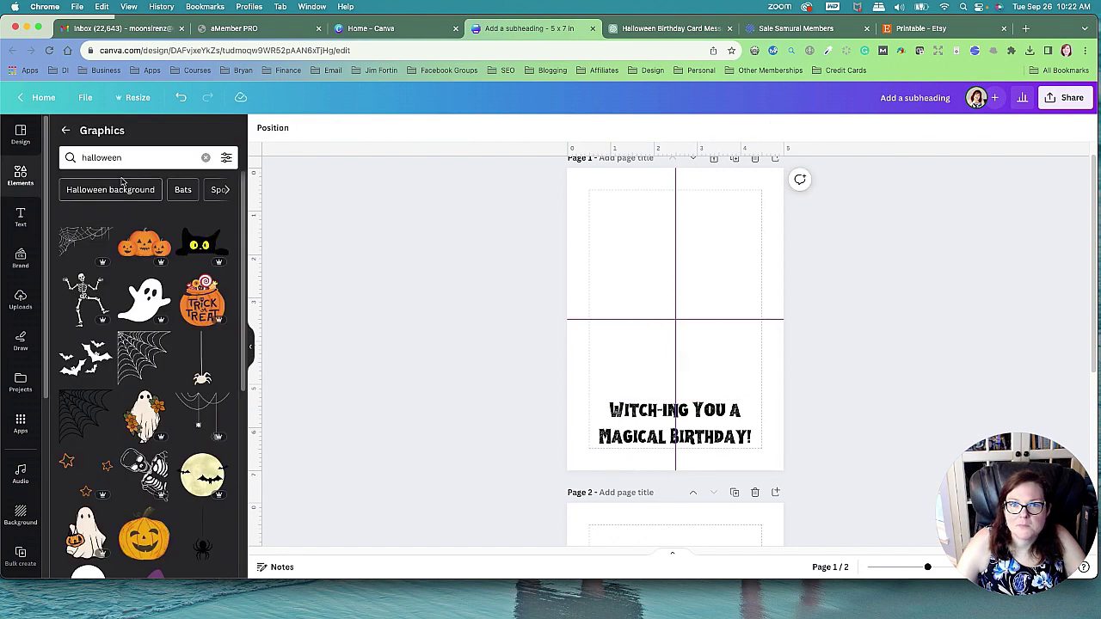
pyautogui.click(165, 160)
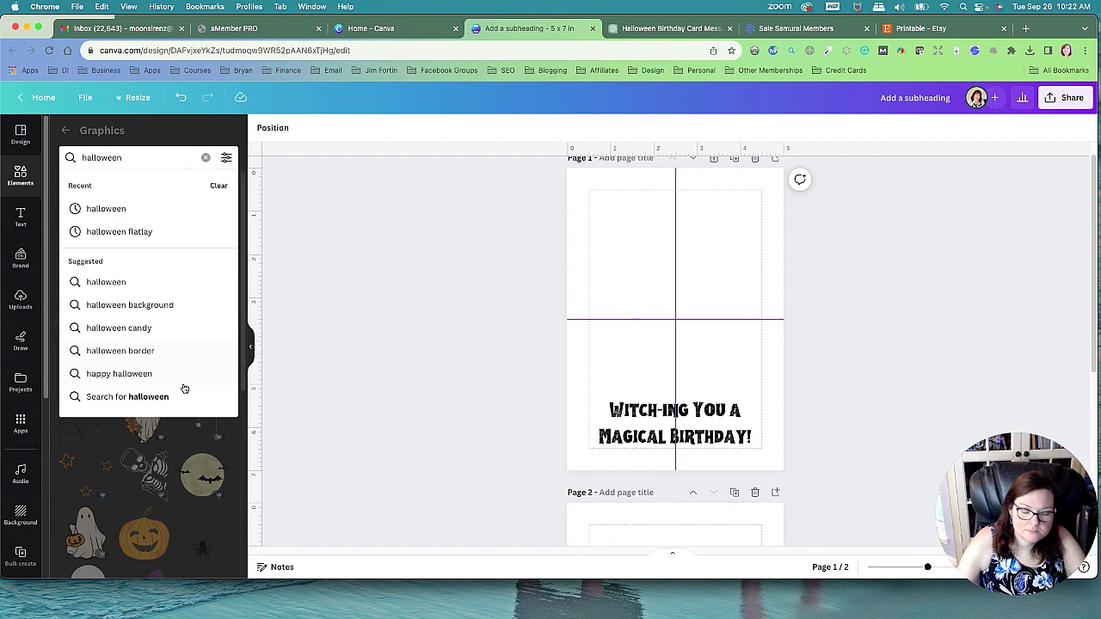
pyautogui.write('witch')
pyautogui.press('Return')
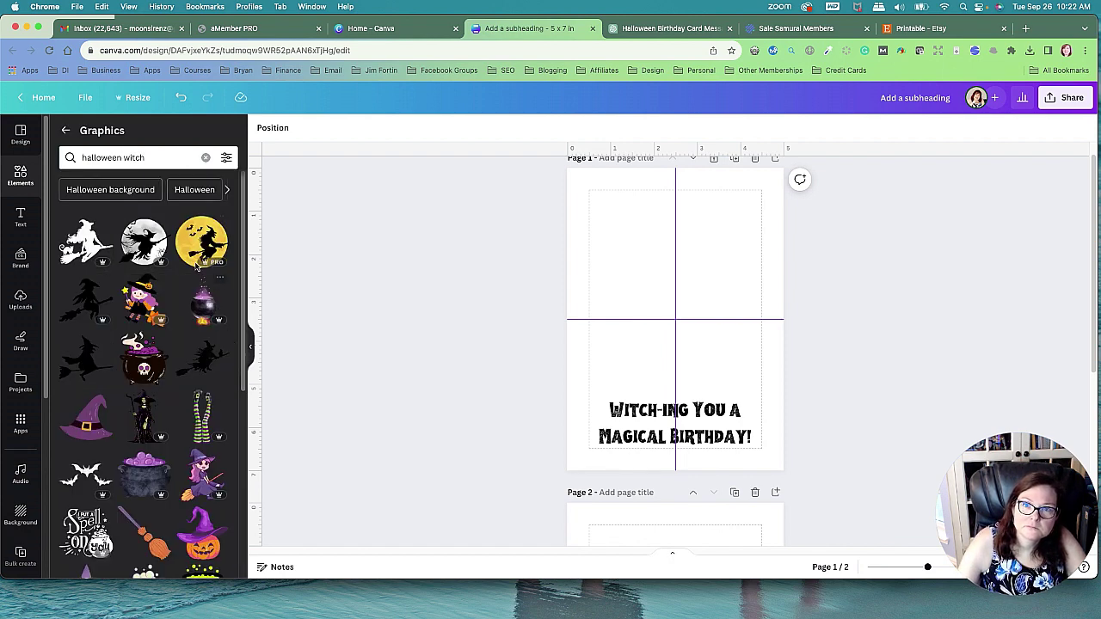
pyautogui.moveTo(144, 241)
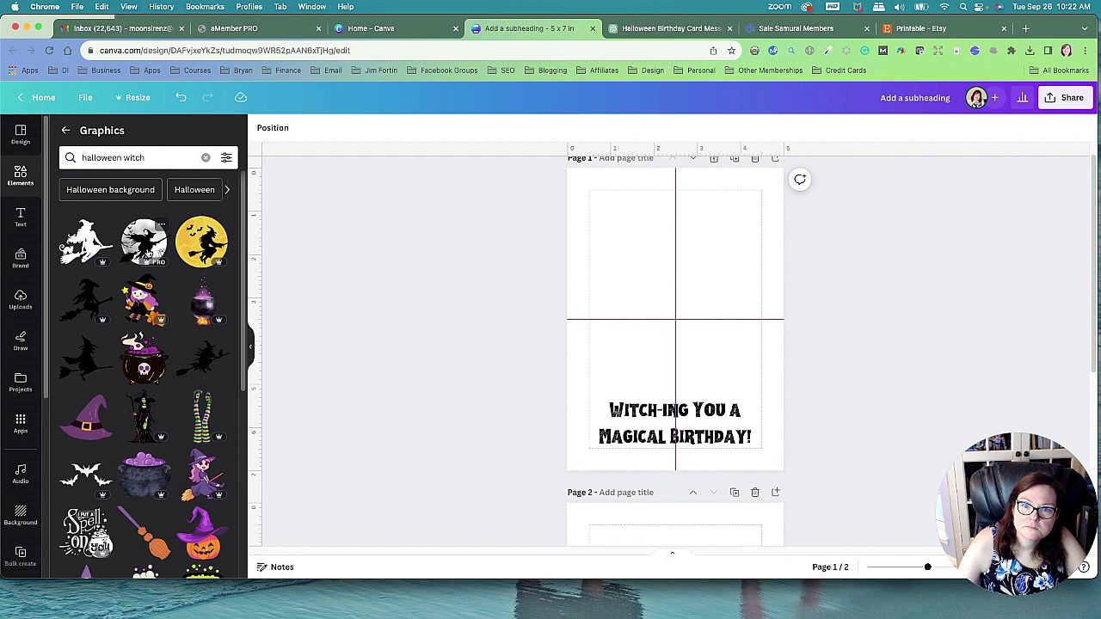
pyautogui.click(145, 243)
pyautogui.moveTo(685, 321); pyautogui.dragTo(685, 362)
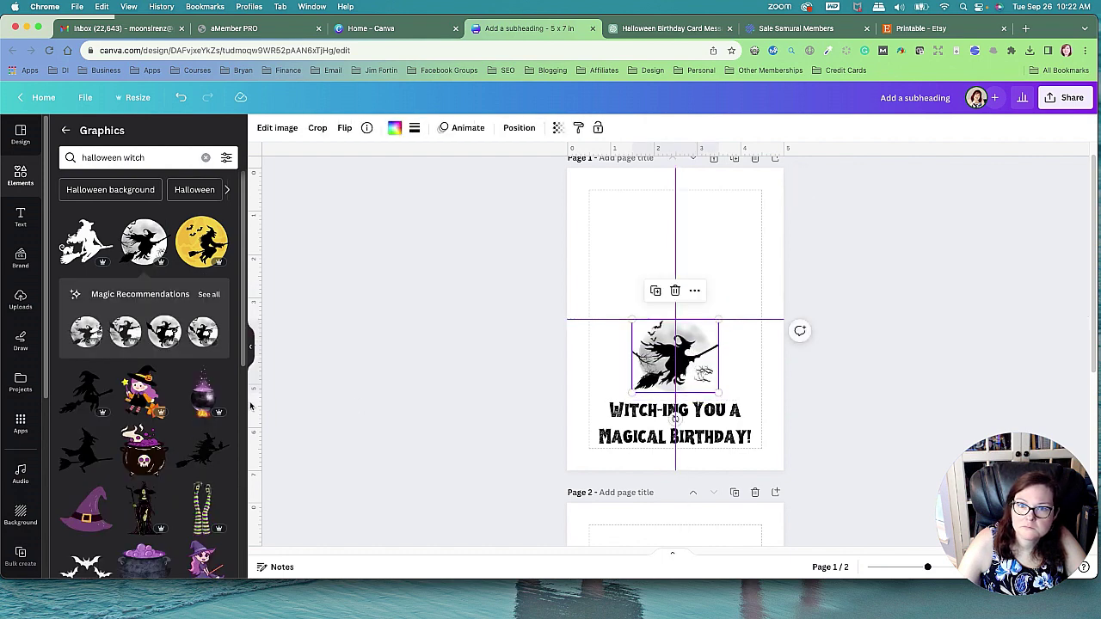
# - Add the bats graphic to the right of the witch
pyautogui.scroll(-2, 183, 387)
pyautogui.scroll(-2, 186, 391)
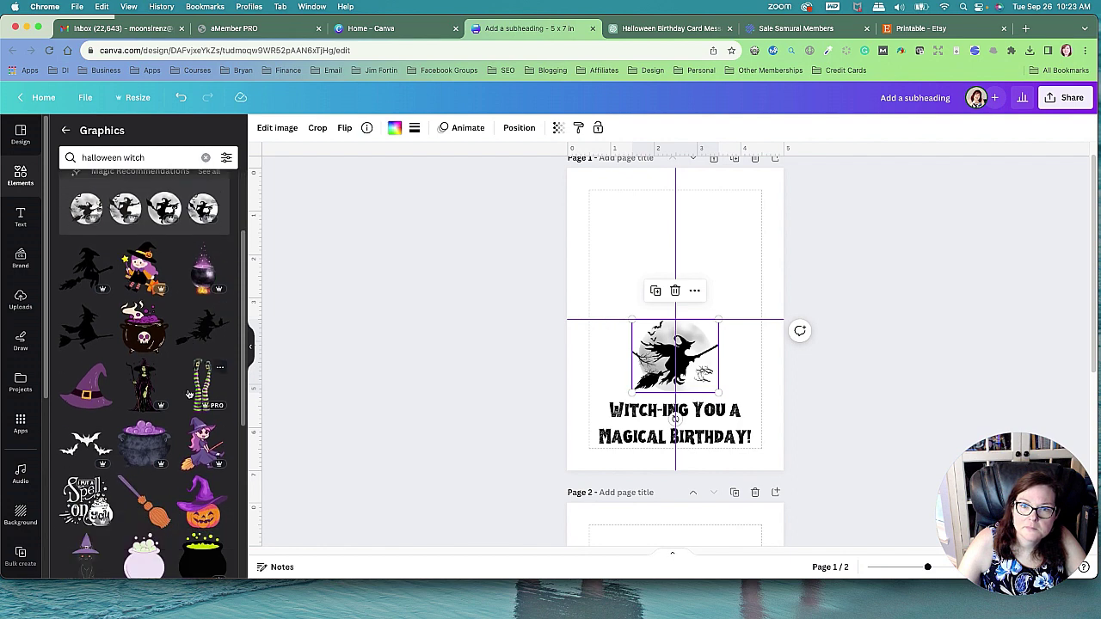
pyautogui.moveTo(86, 443)
pyautogui.mouseDown()
pyautogui.moveTo(681, 317)
pyautogui.moveTo(787, 379)
pyautogui.moveTo(763, 372)
pyautogui.moveTo(750, 346)
pyautogui.mouseUp()
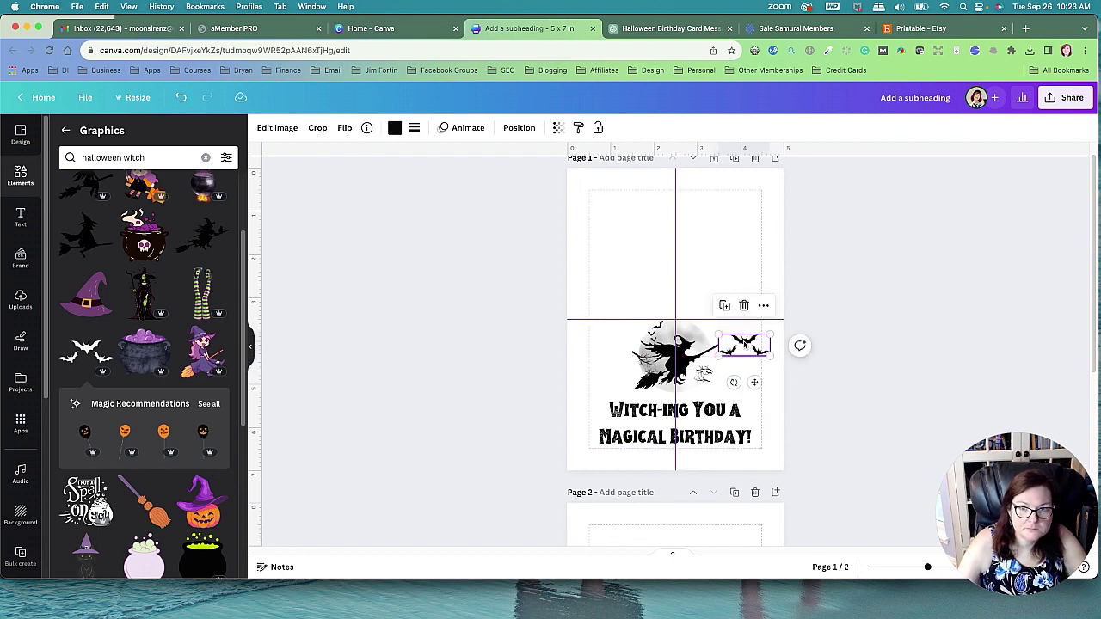
# - Scroll far down through the Halloween witch graphics results
pyautogui.scroll(-5, 143, 350)
pyautogui.scroll(-3, 150, 357)
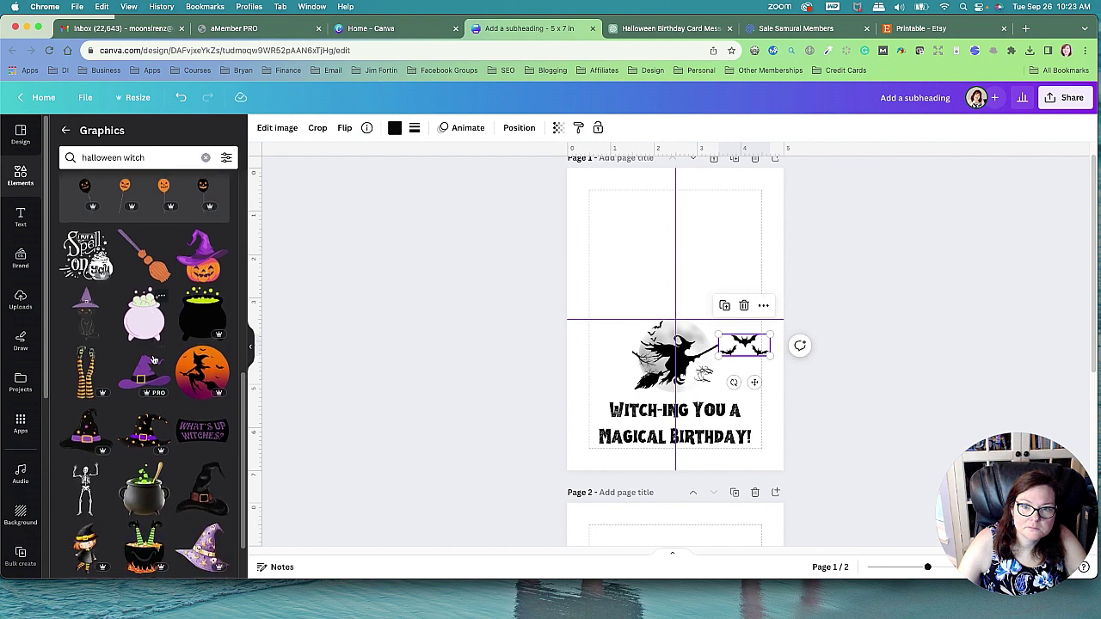
pyautogui.scroll(-2, 153, 360)
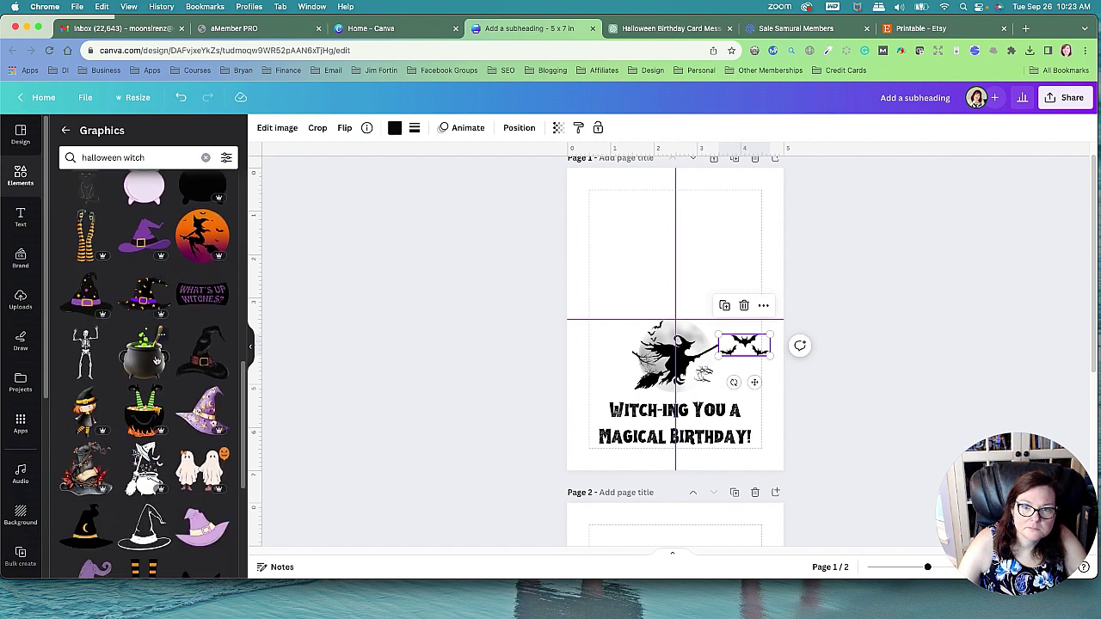
pyautogui.scroll(-2, 158, 362)
pyautogui.scroll(-2, 160, 362)
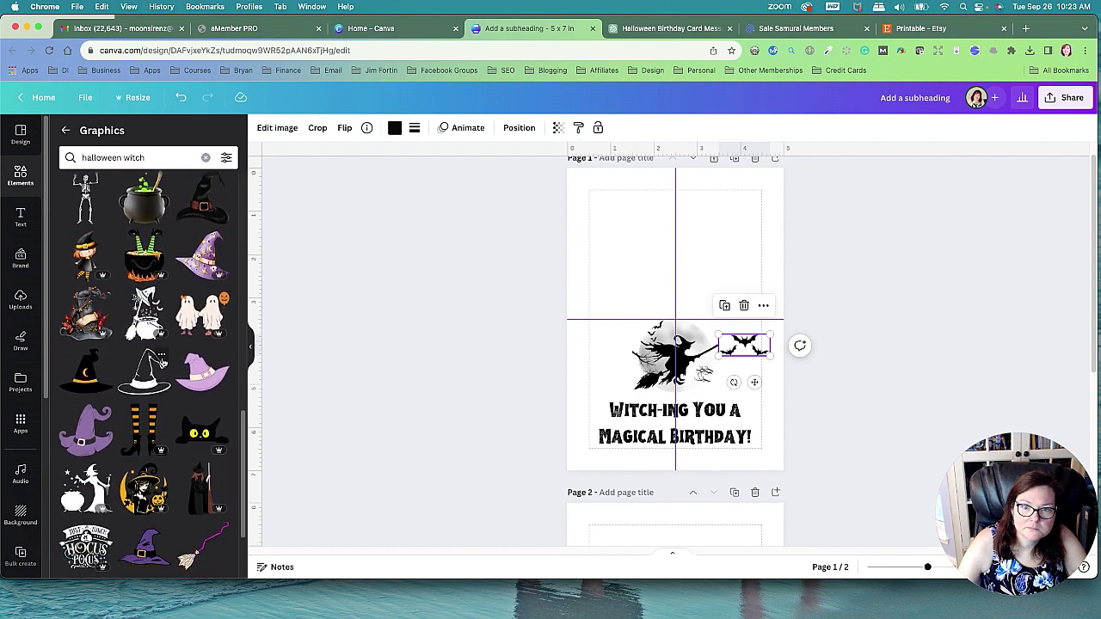
pyautogui.scroll(-2, 163, 363)
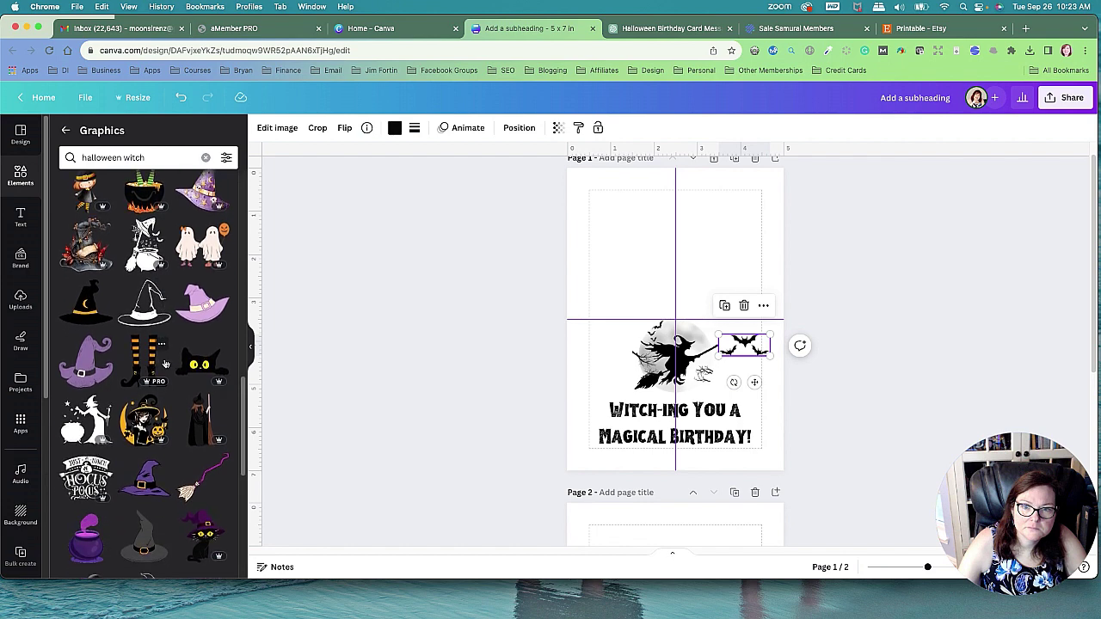
pyautogui.scroll(-2, 165, 364)
pyautogui.scroll(-2, 165, 365)
pyautogui.scroll(-2, 165, 364)
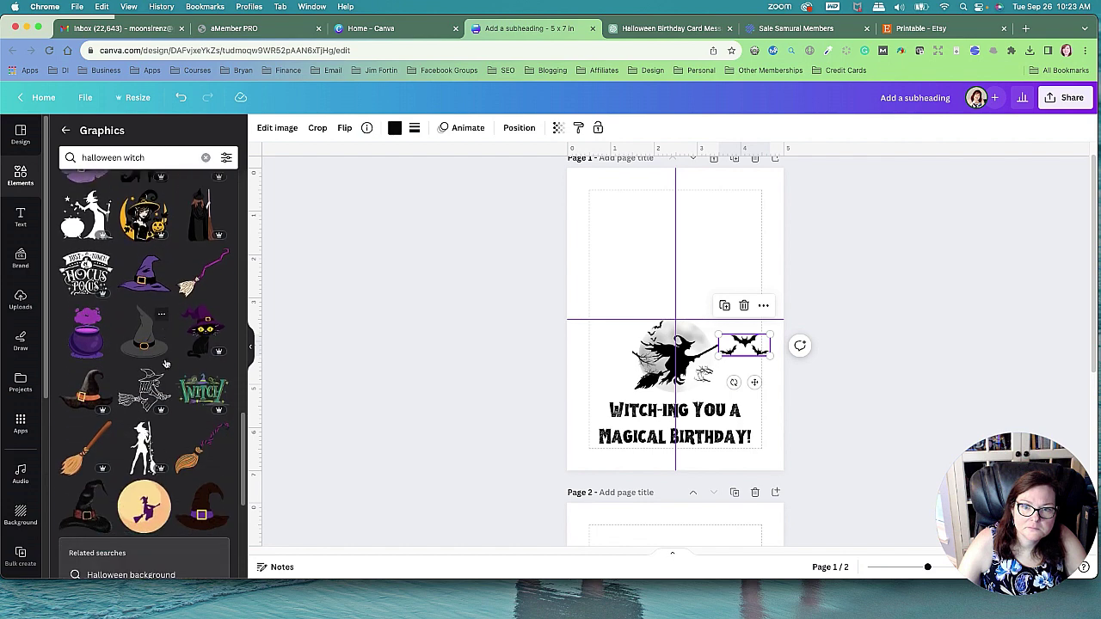
pyautogui.scroll(-2, 171, 365)
pyautogui.scroll(-3, 173, 366)
pyautogui.scroll(-1, 174, 367)
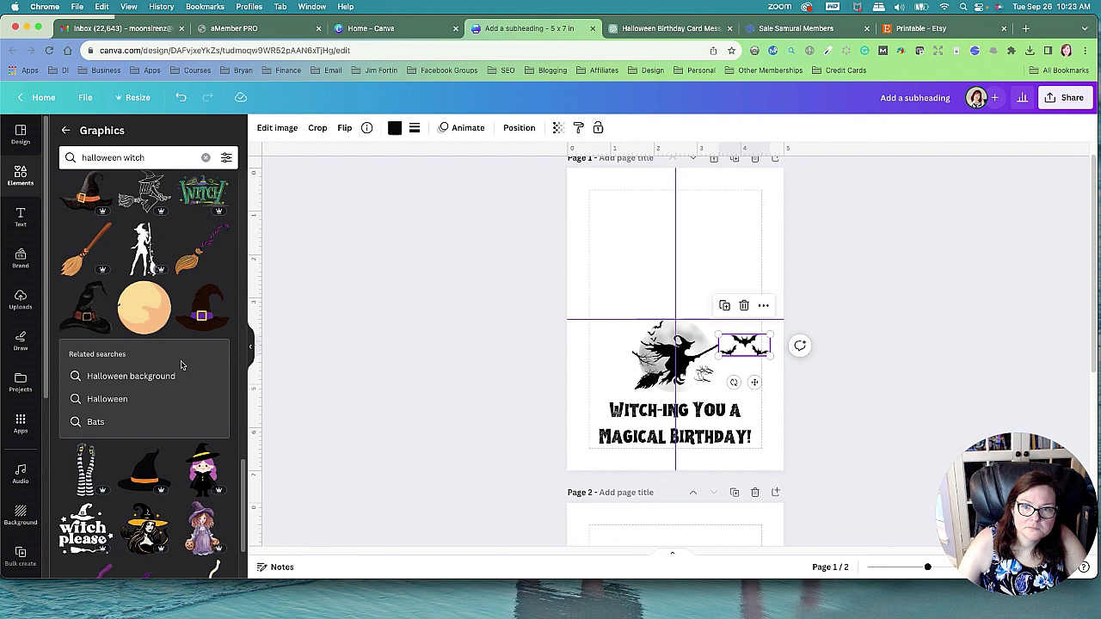
pyautogui.scroll(-2, 176, 367)
pyautogui.scroll(-2, 179, 368)
pyautogui.scroll(-1, 182, 367)
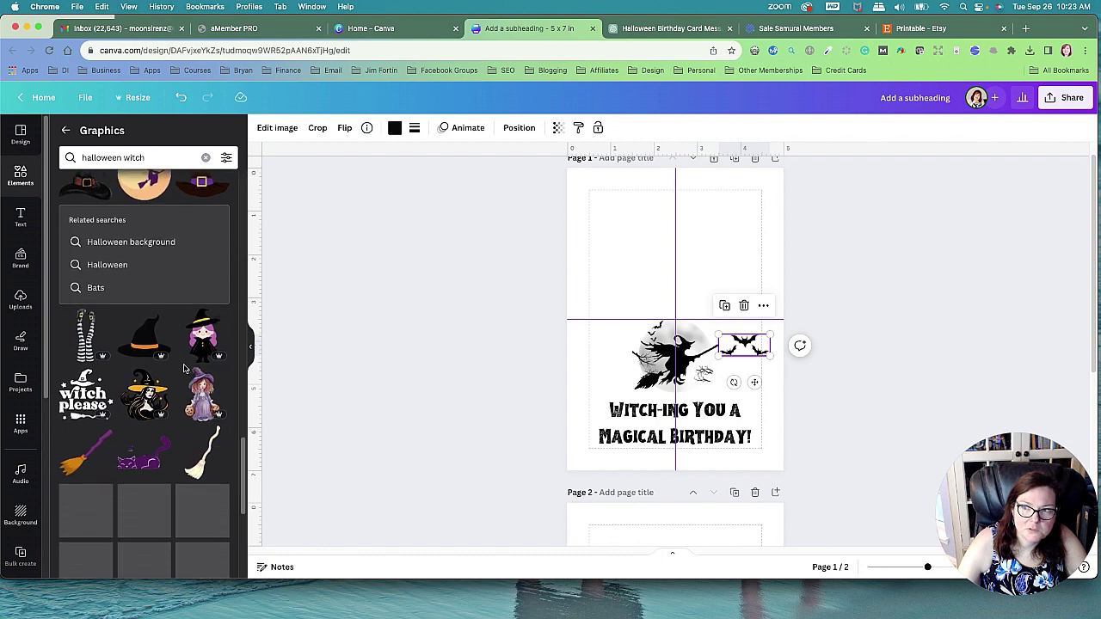
pyautogui.scroll(-2, 189, 370)
pyautogui.scroll(-1, 200, 375)
pyautogui.scroll(-1, 200, 376)
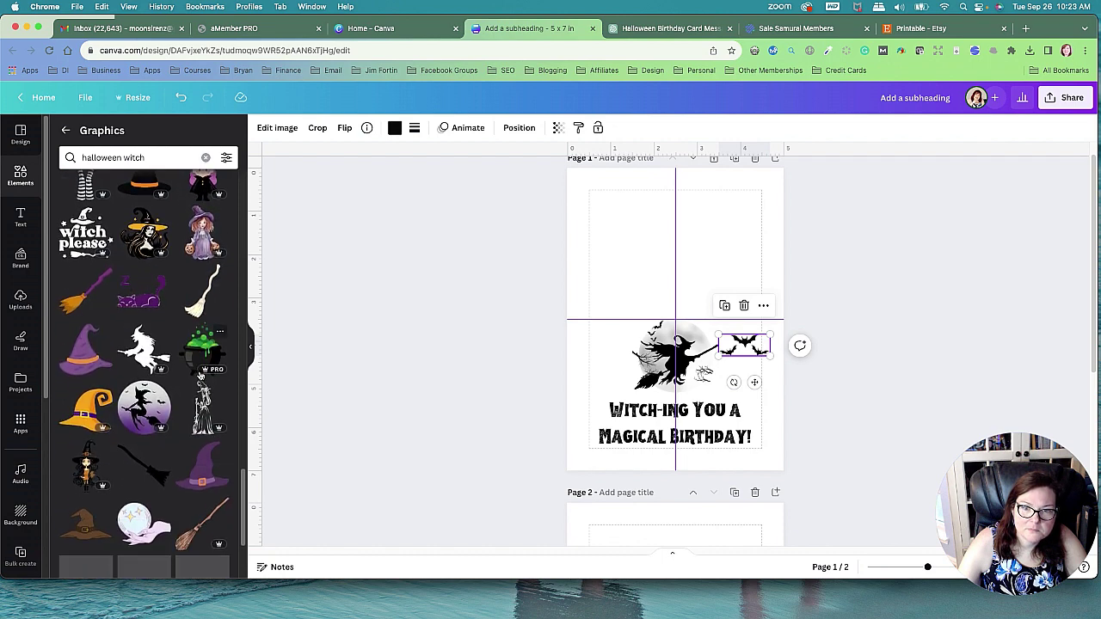
pyautogui.scroll(-1, 201, 377)
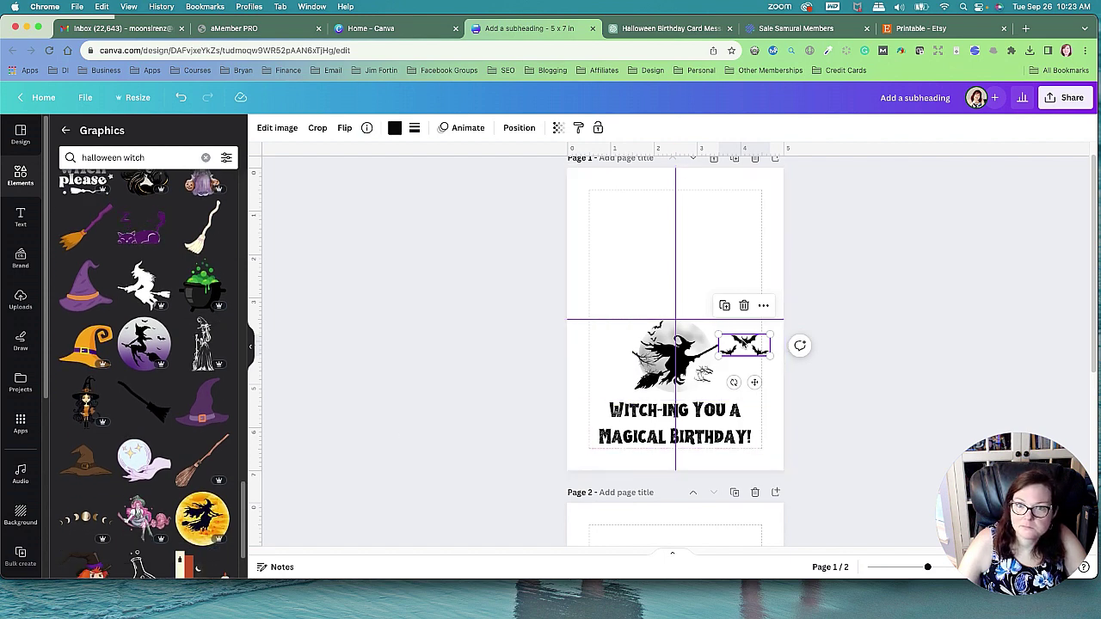
# - Delete the bats and witch silhouette graphics from the card front
pyautogui.press('Delete')
pyautogui.click(662, 353)
pyautogui.press('Delete')
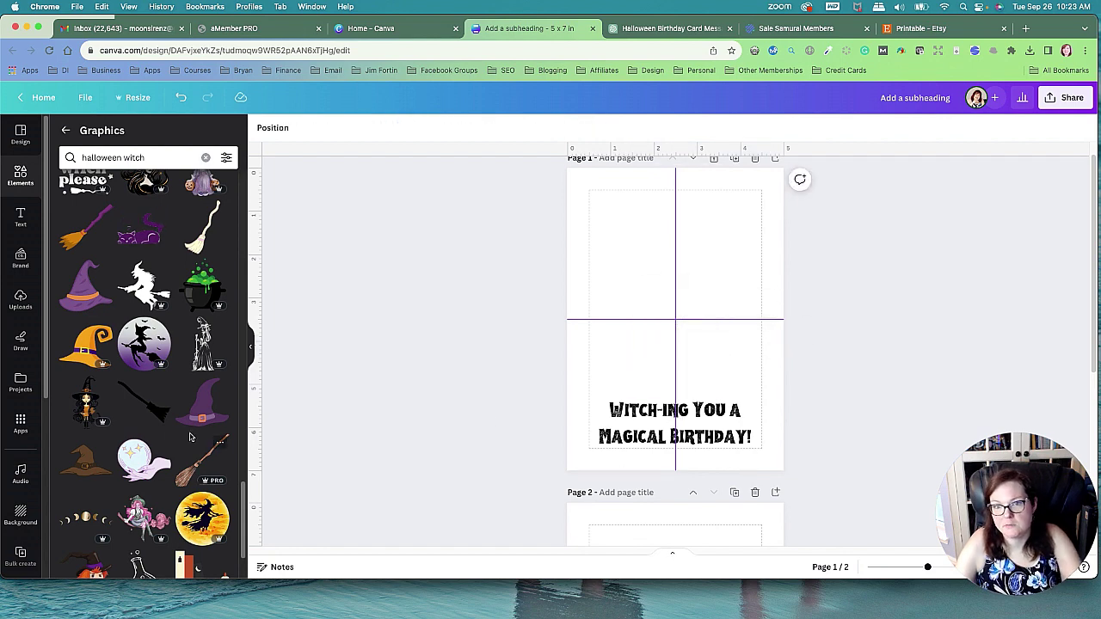
pyautogui.scroll(10, 190, 438)
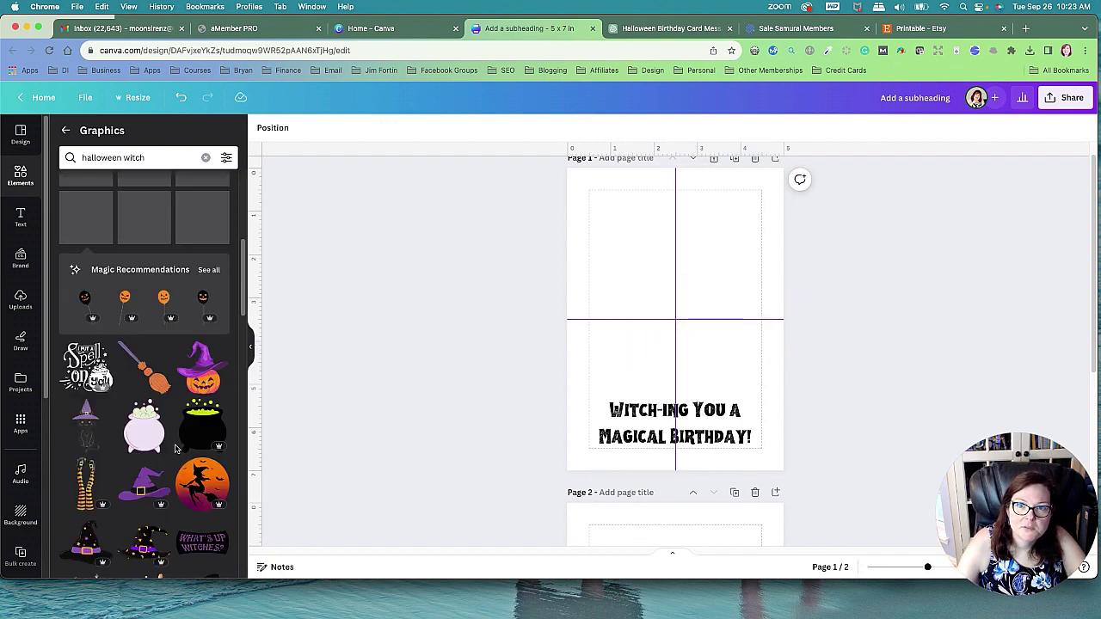
pyautogui.scroll(2, 176, 448)
pyautogui.scroll(3, 179, 453)
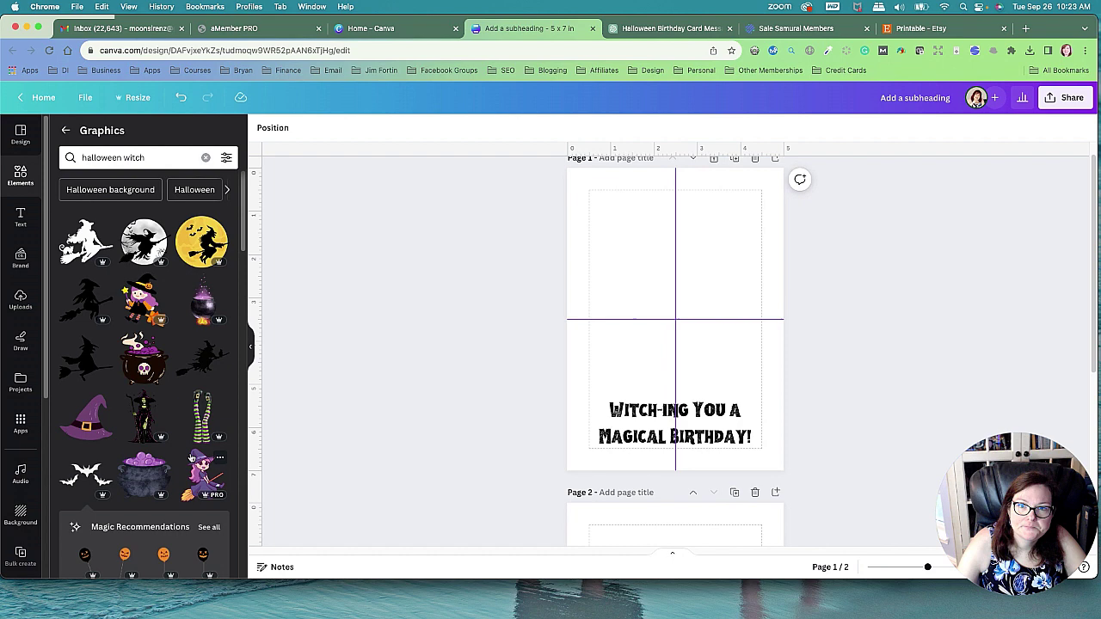
pyautogui.moveTo(201, 416)
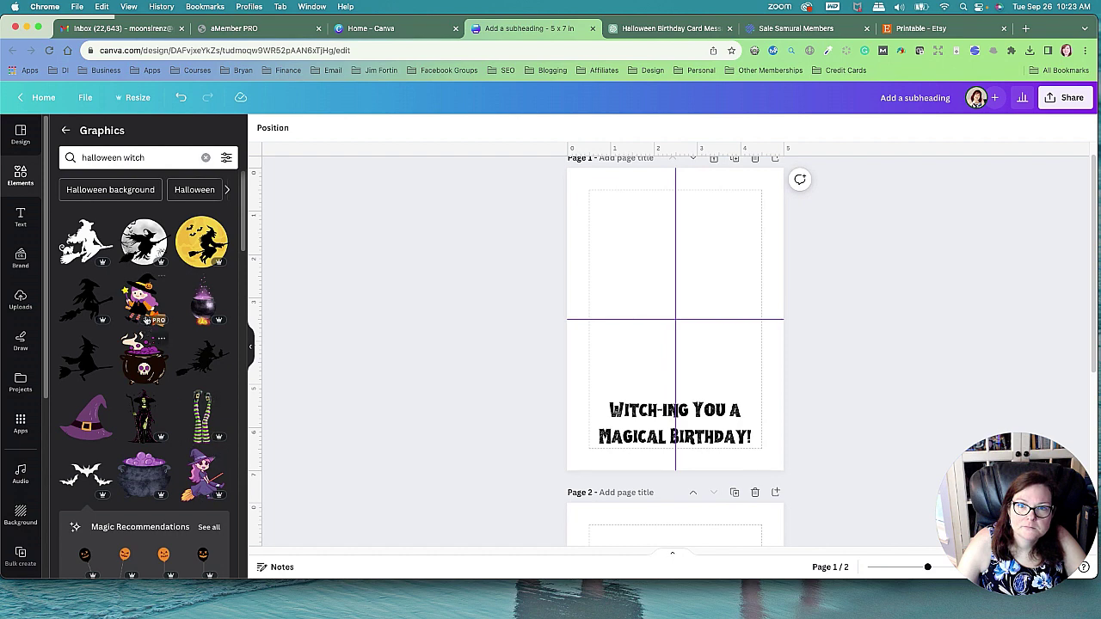
# - Add and shrink the cartoon witch, then lower and shrink the greeting beneath it
pyautogui.click(140, 307)
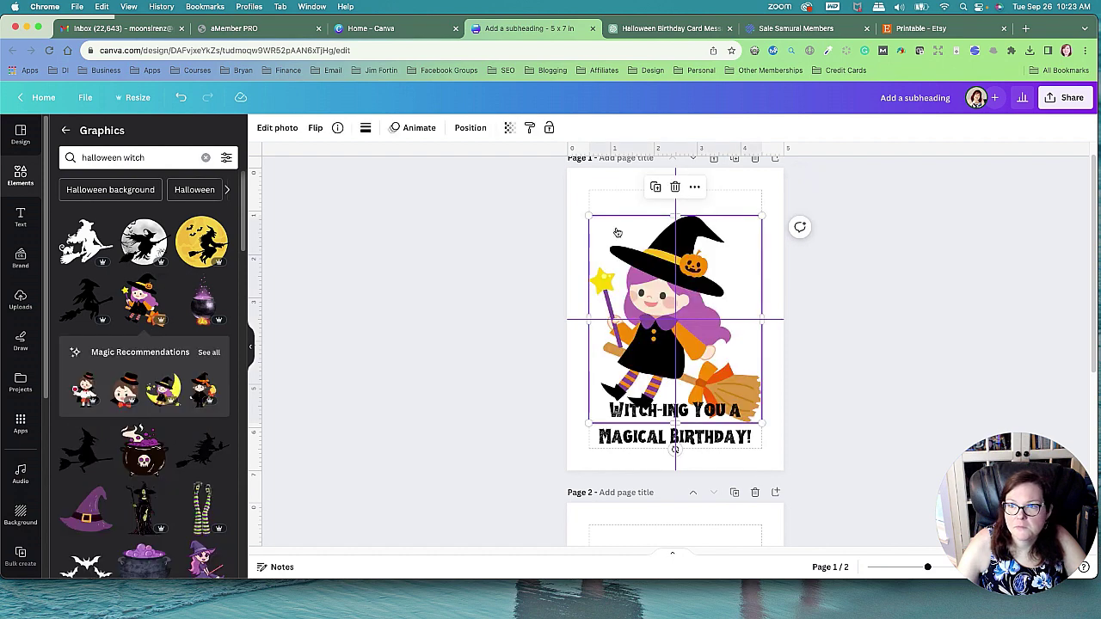
pyautogui.moveTo(591, 217); pyautogui.dragTo(667, 320)
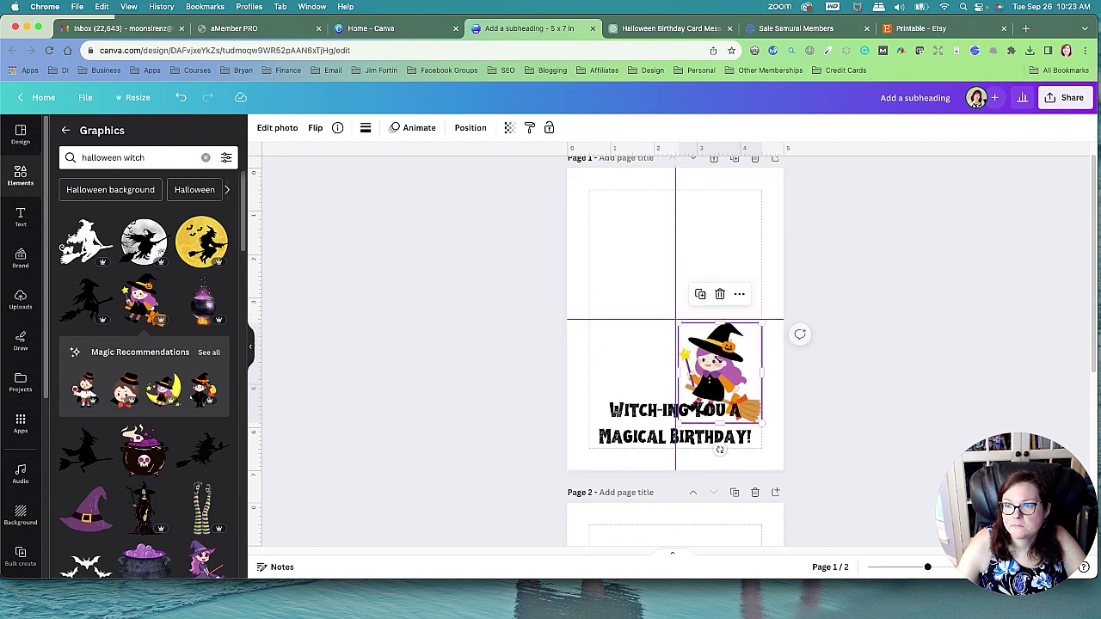
pyautogui.moveTo(715, 360); pyautogui.dragTo(680, 359)
pyautogui.click(736, 418)
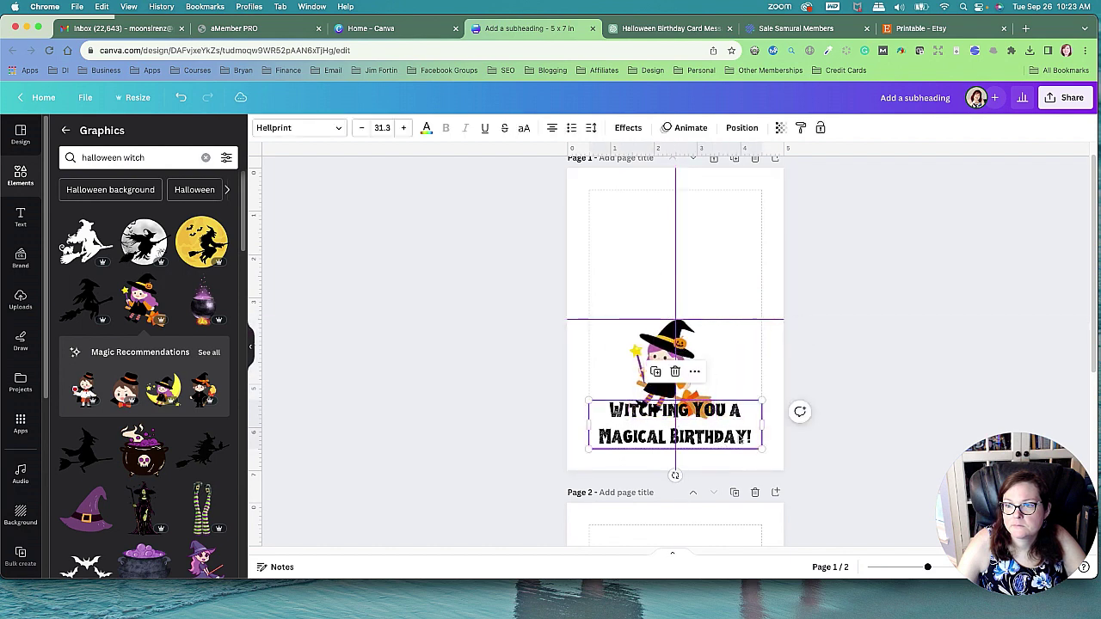
pyautogui.moveTo(736, 418); pyautogui.dragTo(745, 452)
pyautogui.moveTo(689, 423); pyautogui.dragTo(697, 425)
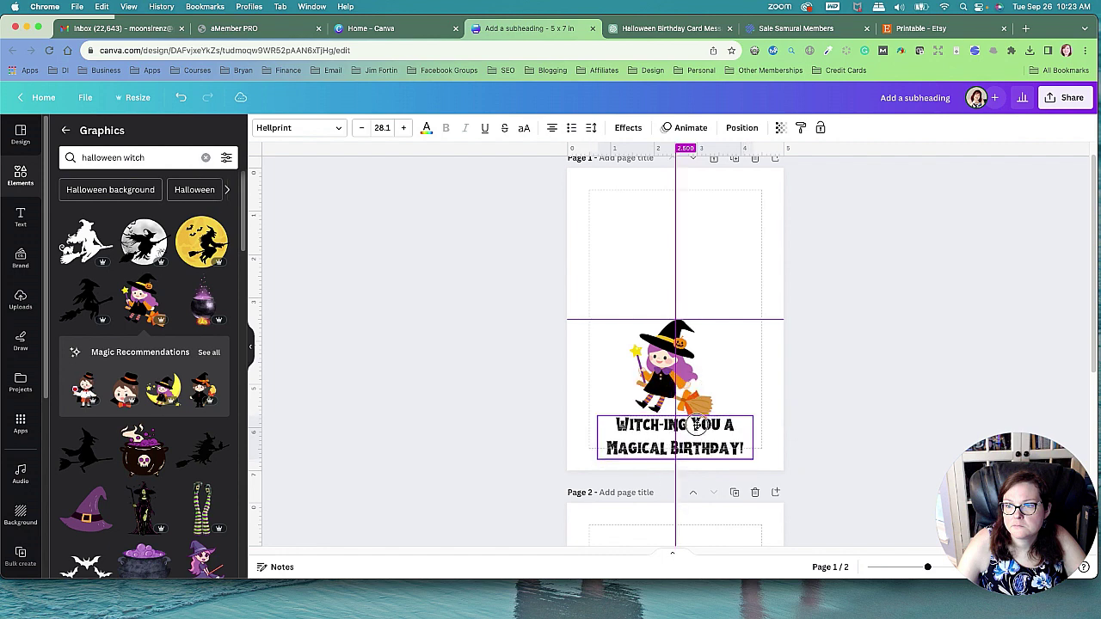
# - Fine-tune the witch's position and size, undoing one nudge
pyautogui.click(659, 344)
pyautogui.moveTo(659, 344)
pyautogui.mouseDown()
pyautogui.moveTo(704, 344)
pyautogui.moveTo(665, 344)
pyautogui.mouseUp()
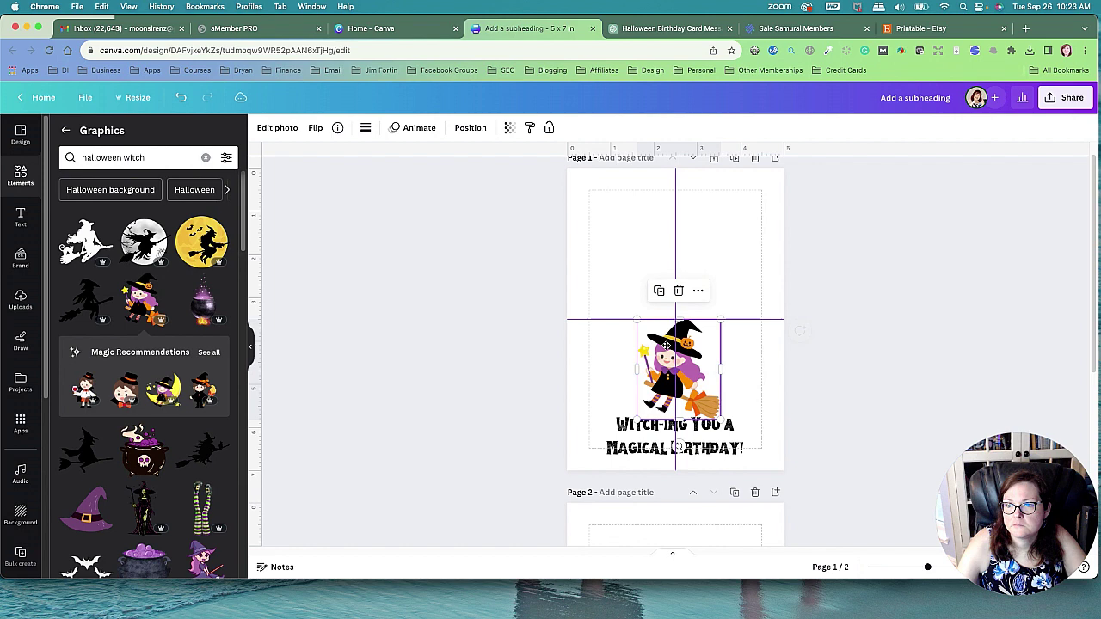
pyautogui.click(181, 98)
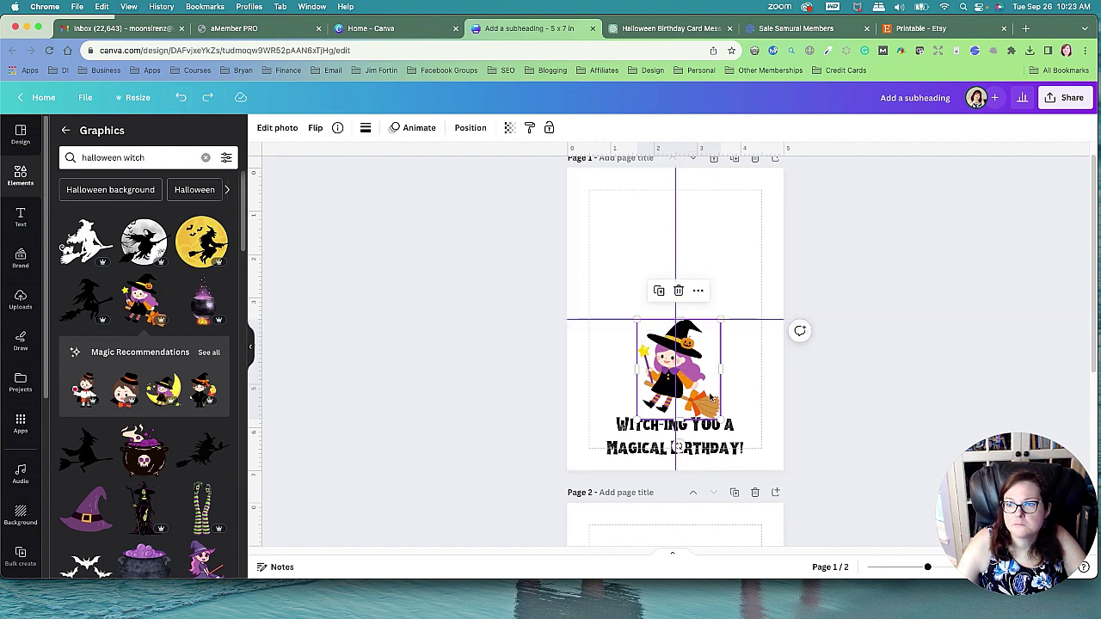
pyautogui.moveTo(721, 415); pyautogui.dragTo(714, 409)
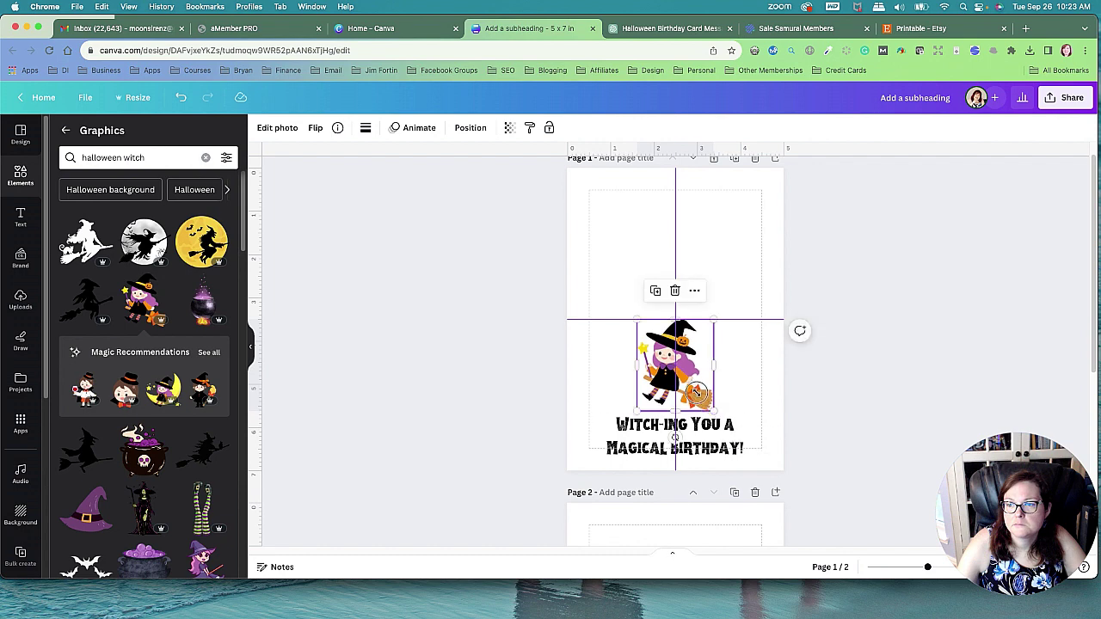
pyautogui.click(471, 385)
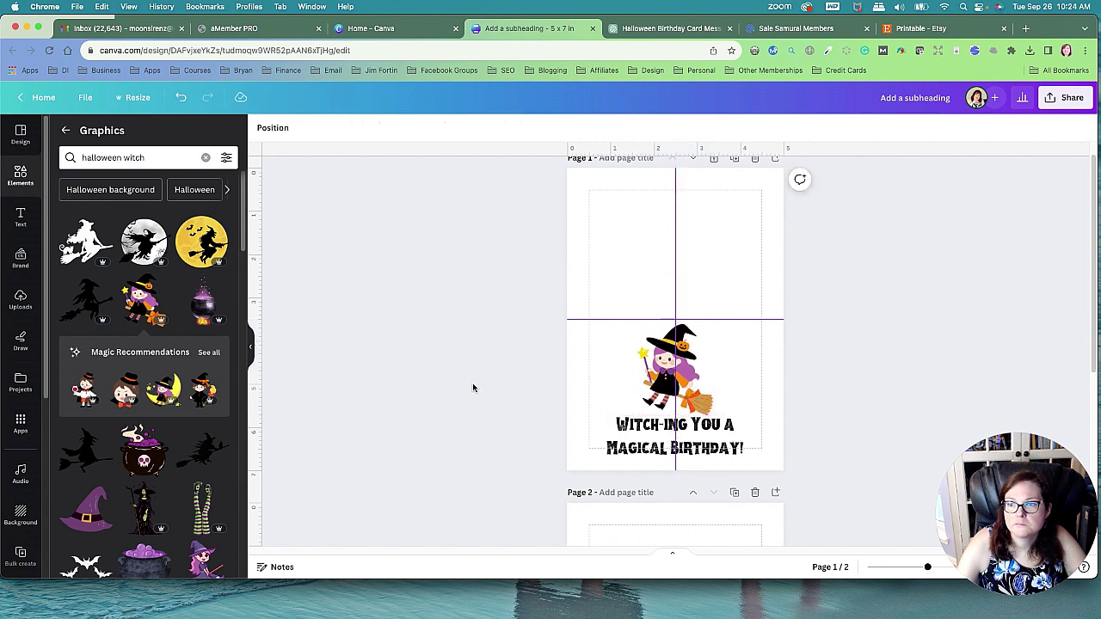
# - Fill the front page background with yellow from the Default colors
pyautogui.click(570, 198)
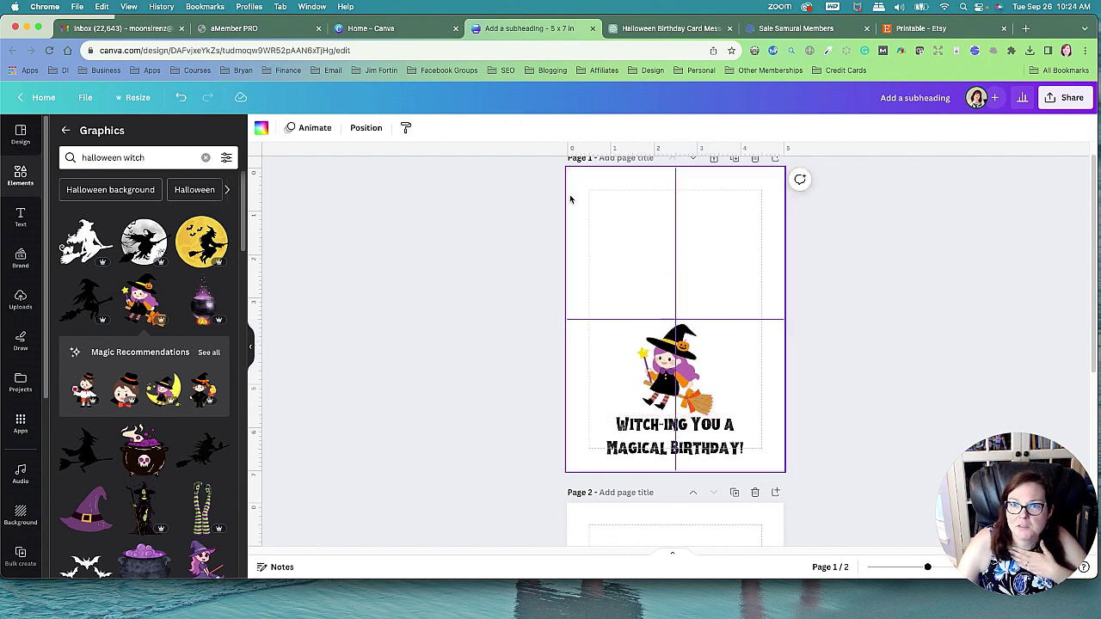
pyautogui.click(261, 128)
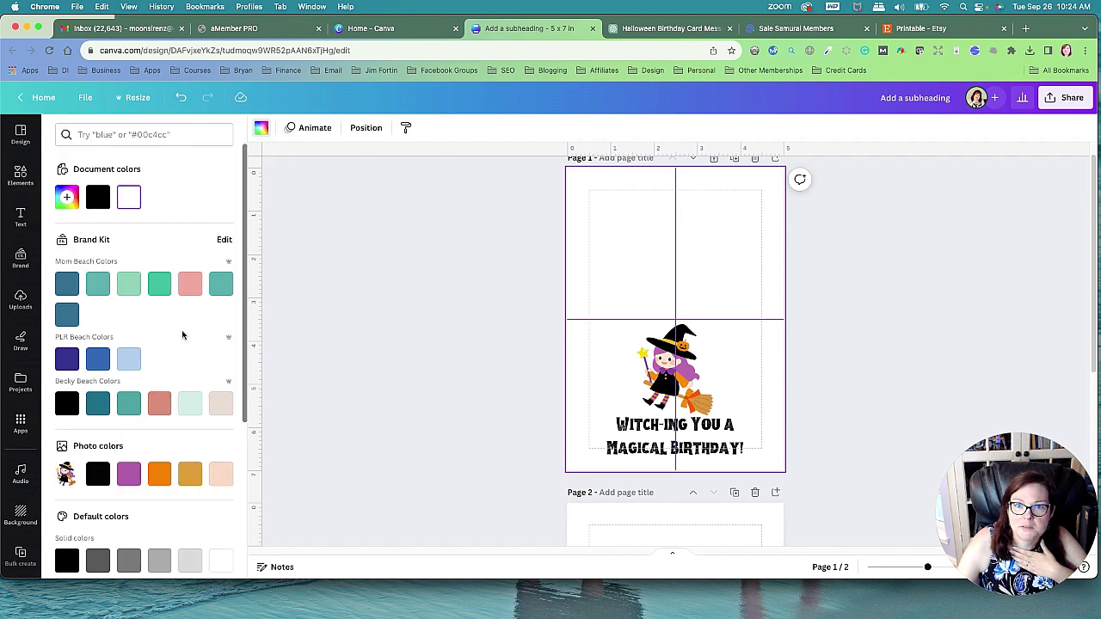
pyautogui.scroll(-4, 182, 335)
pyautogui.click(159, 471)
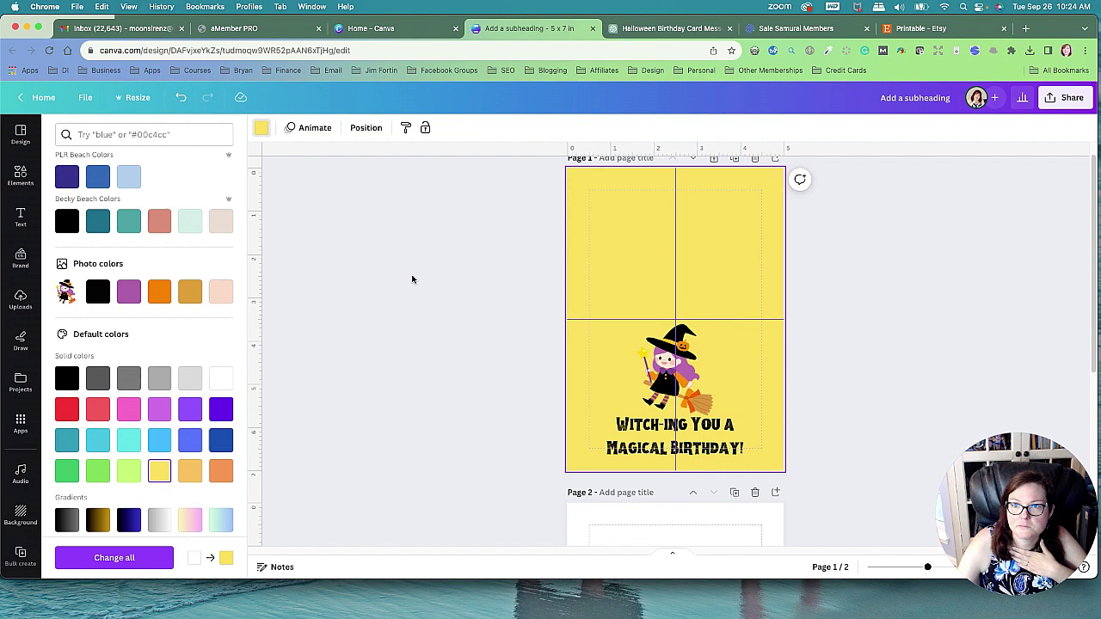
pyautogui.click(396, 296)
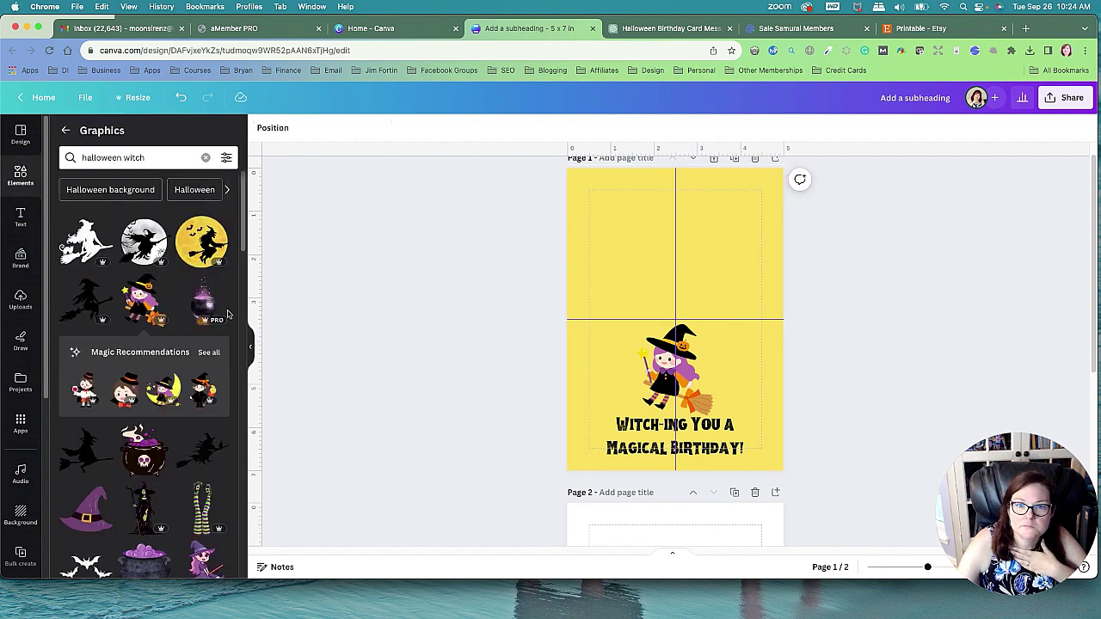
# - Add the bubbling cauldron graphic from the witch results and shrink it
pyautogui.scroll(-1, 209, 314)
pyautogui.scroll(-2, 172, 370)
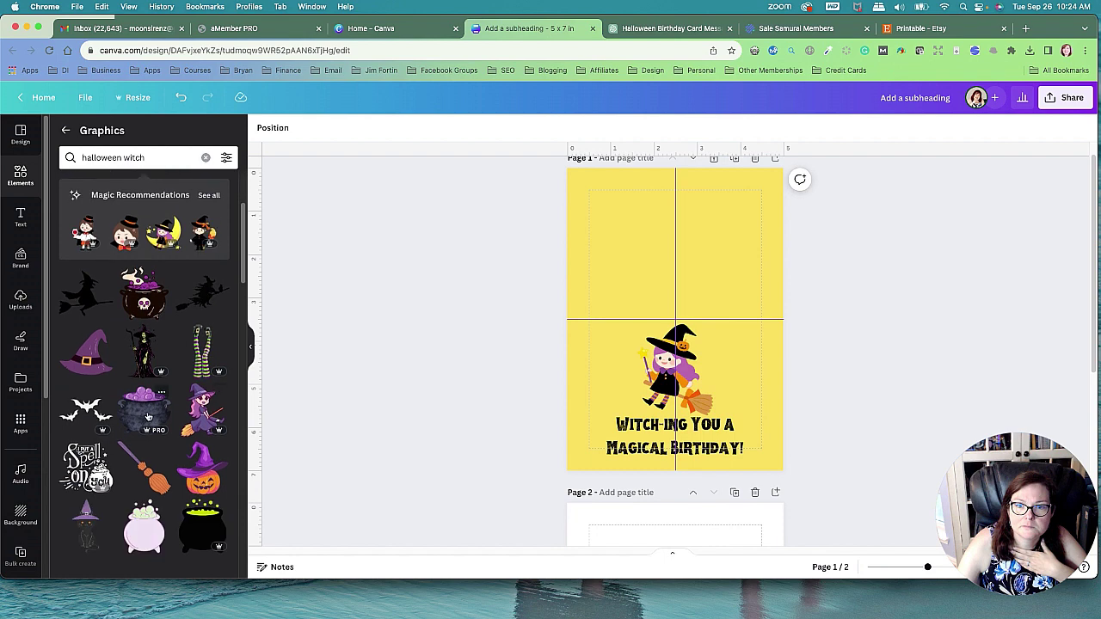
pyautogui.scroll(-1, 162, 409)
pyautogui.scroll(-1, 207, 456)
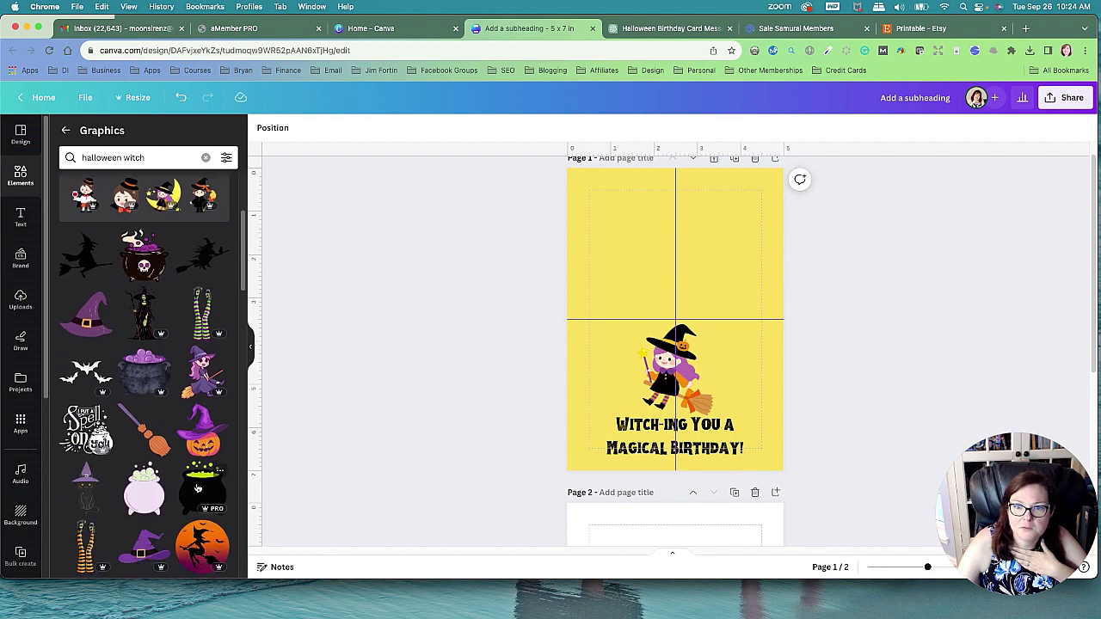
pyautogui.click(197, 488)
pyautogui.moveTo(760, 421)
pyautogui.mouseDown()
pyautogui.moveTo(639, 268)
pyautogui.moveTo(737, 369)
pyautogui.mouseUp()
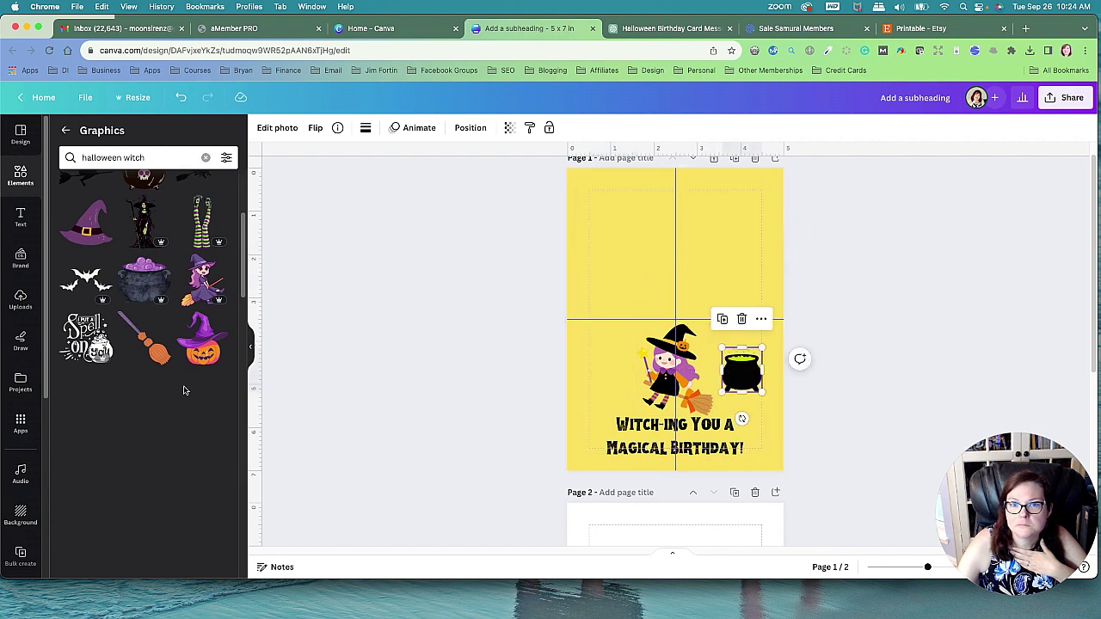
# - Add the pumpkin-in-a-witch-hat graphic, shrink it and place it beside the witch
pyautogui.scroll(1, 172, 410)
pyautogui.click(204, 360)
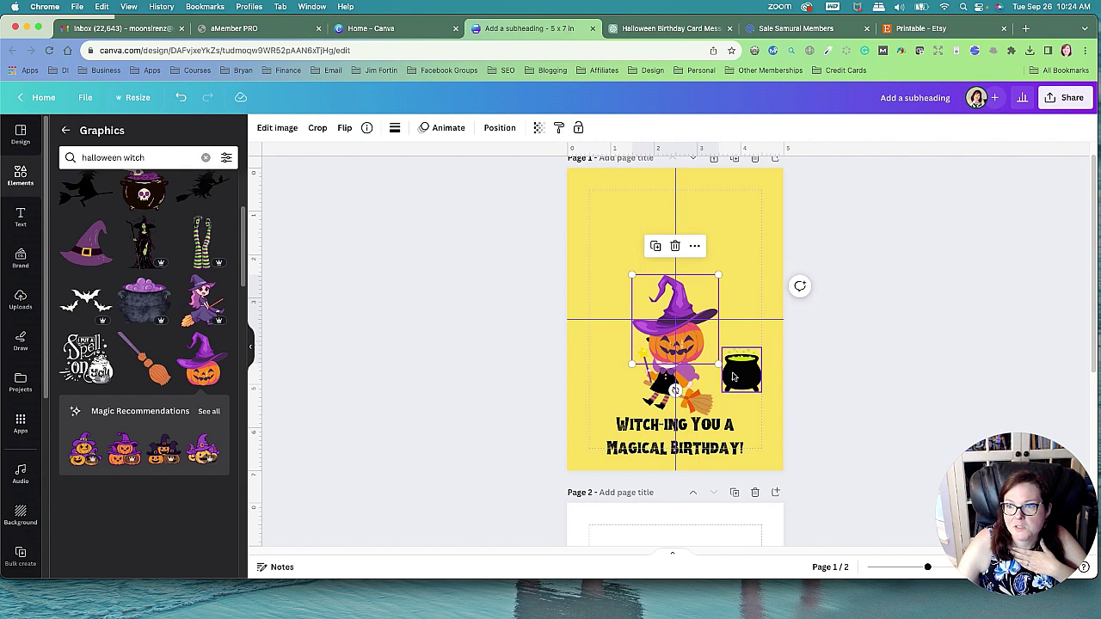
pyautogui.moveTo(718, 365); pyautogui.dragTo(693, 335)
pyautogui.moveTo(664, 291); pyautogui.dragTo(606, 363)
pyautogui.click(939, 398)
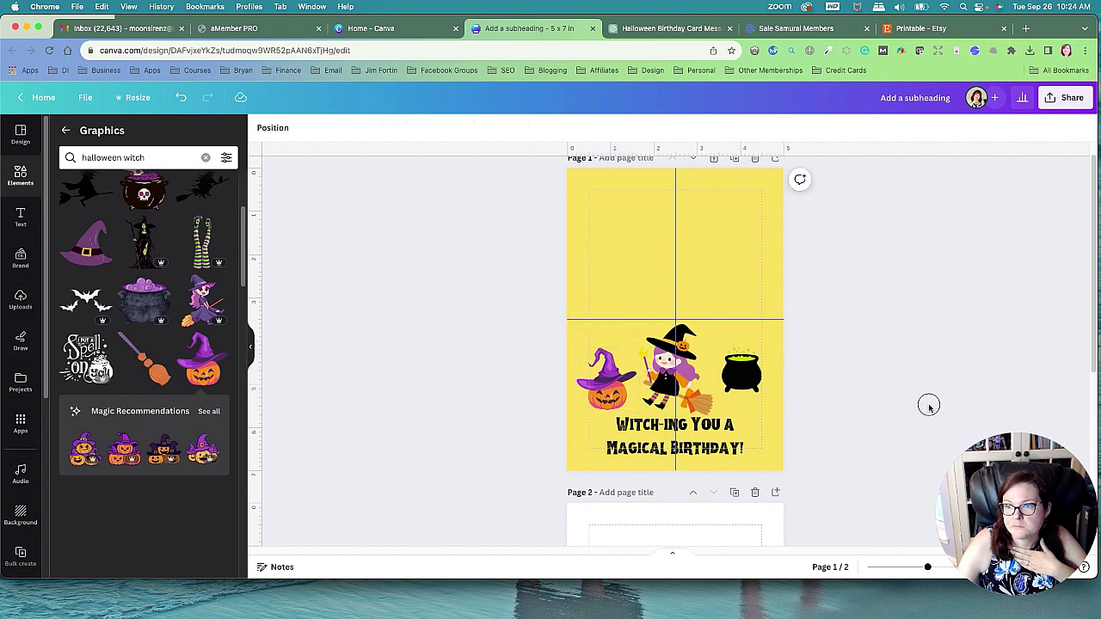
pyautogui.click(731, 297)
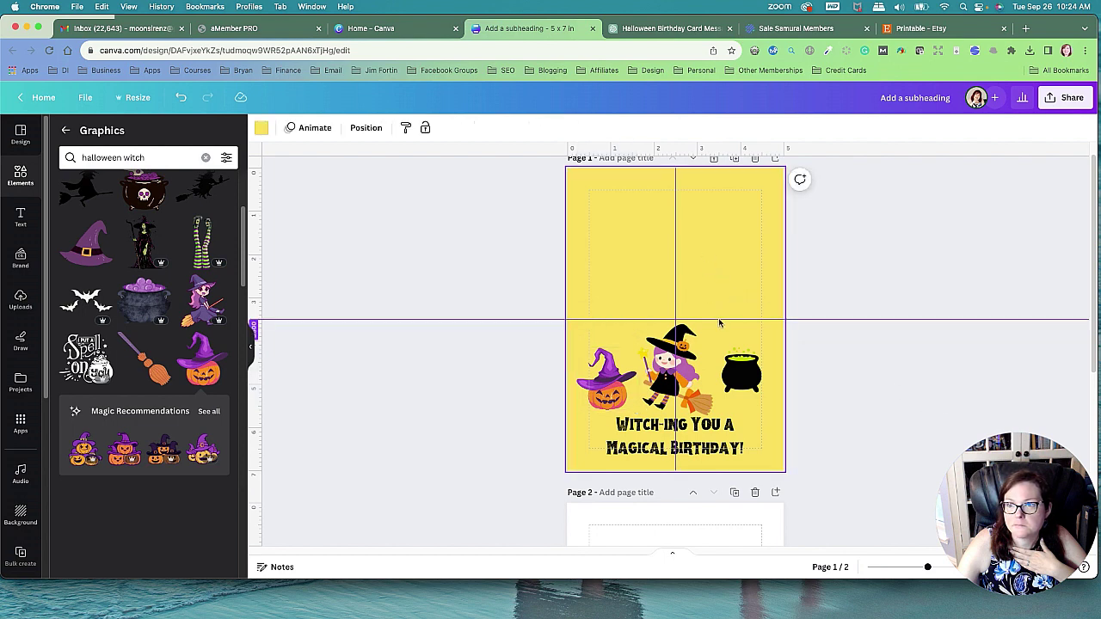
pyautogui.scroll(1, 717, 331)
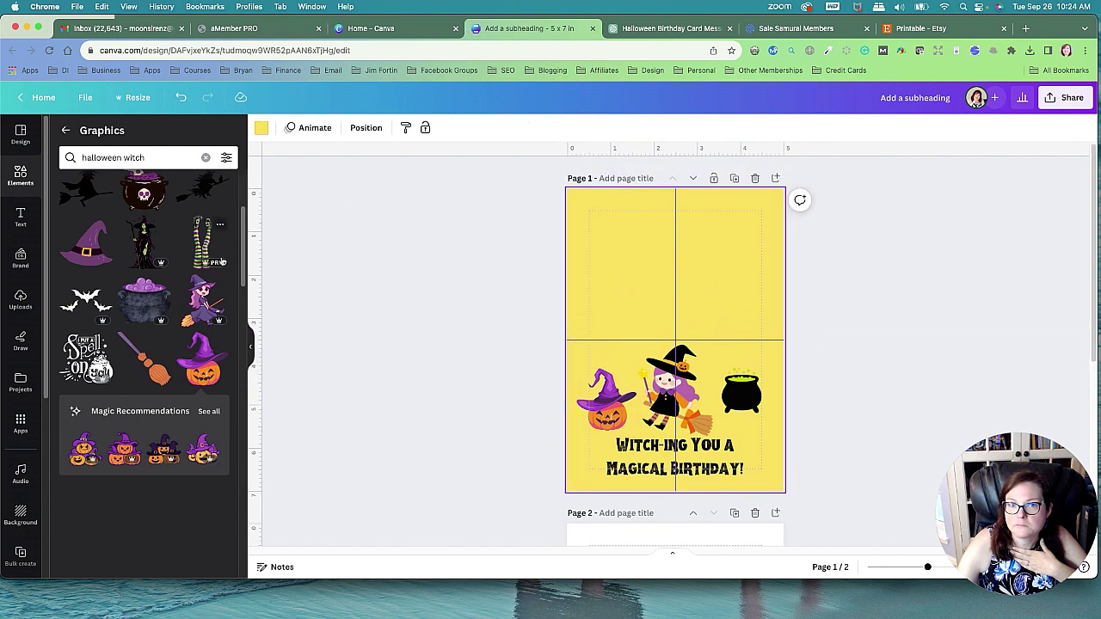
# - Add a square shape, stretch it over page 1's top half and colour it white
pyautogui.click(22, 177)
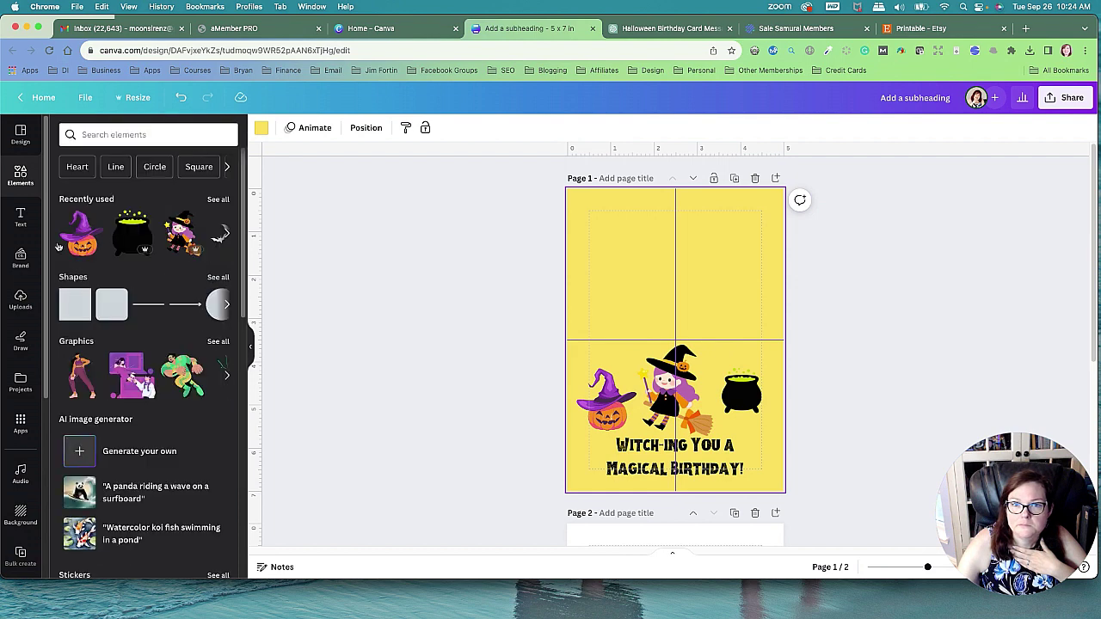
pyautogui.click(74, 305)
pyautogui.moveTo(657, 327)
pyautogui.mouseDown()
pyautogui.moveTo(582, 210)
pyautogui.moveTo(782, 229)
pyautogui.mouseUp()
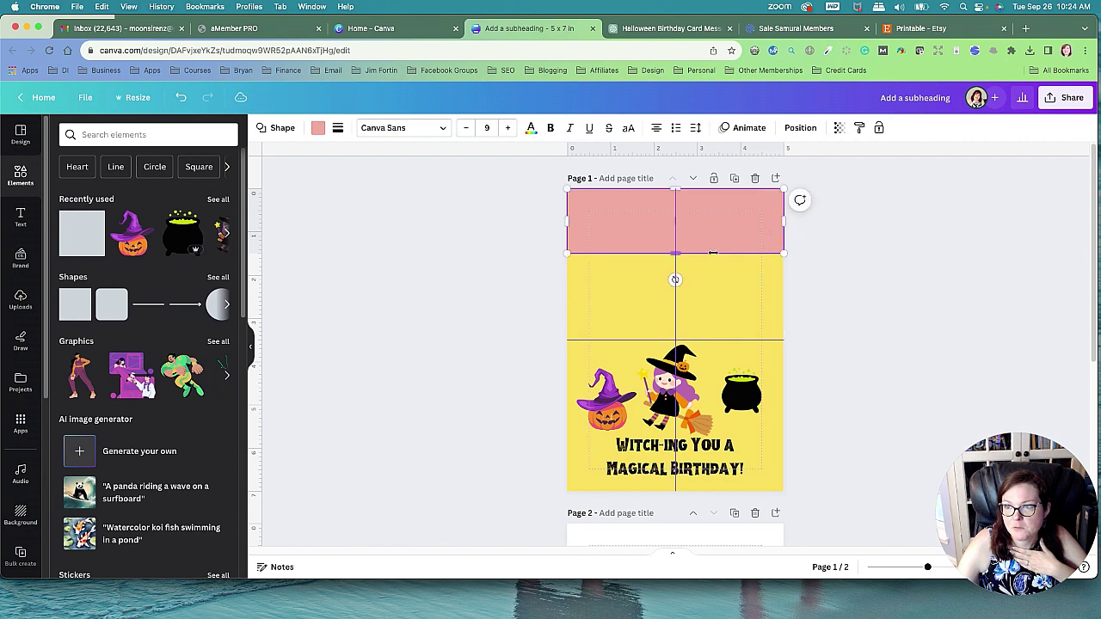
pyautogui.moveTo(684, 253); pyautogui.dragTo(684, 339)
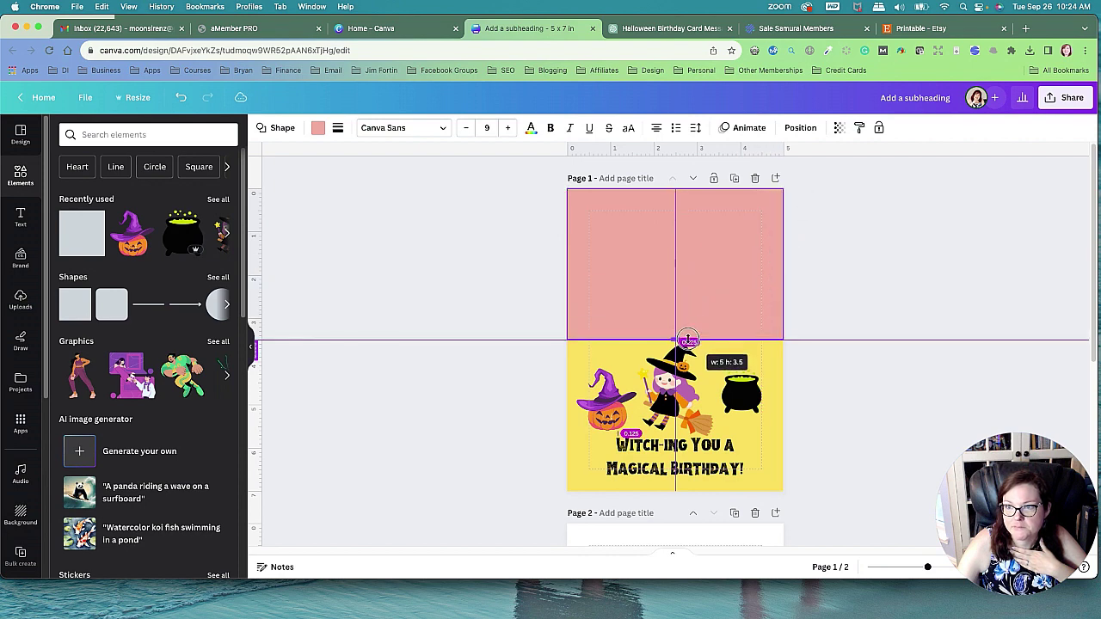
pyautogui.click(318, 130)
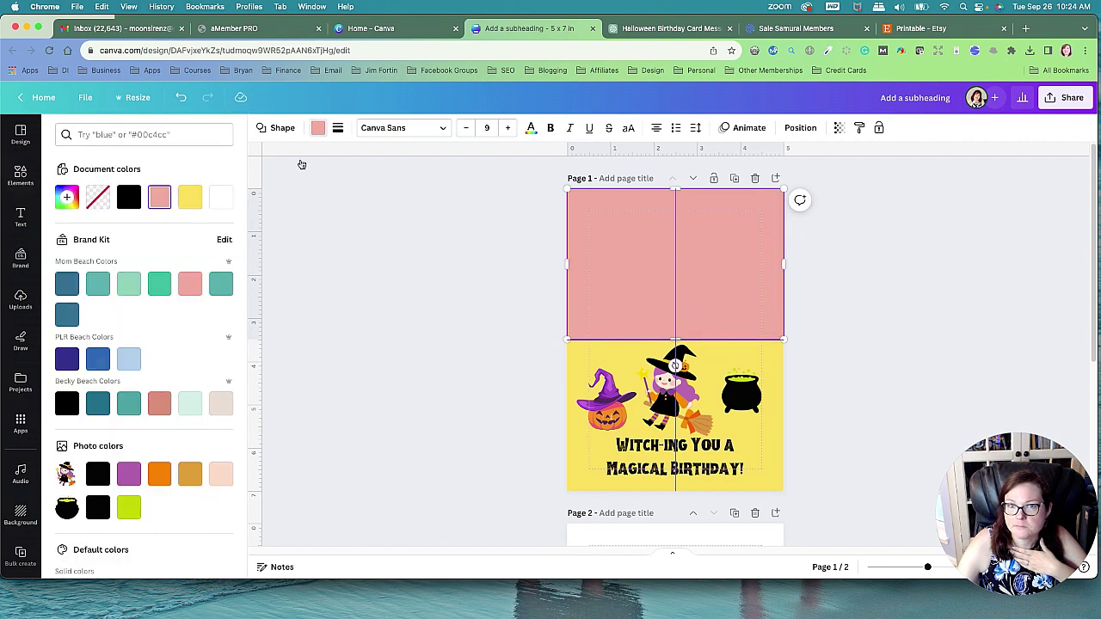
pyautogui.click(221, 197)
pyautogui.click(381, 248)
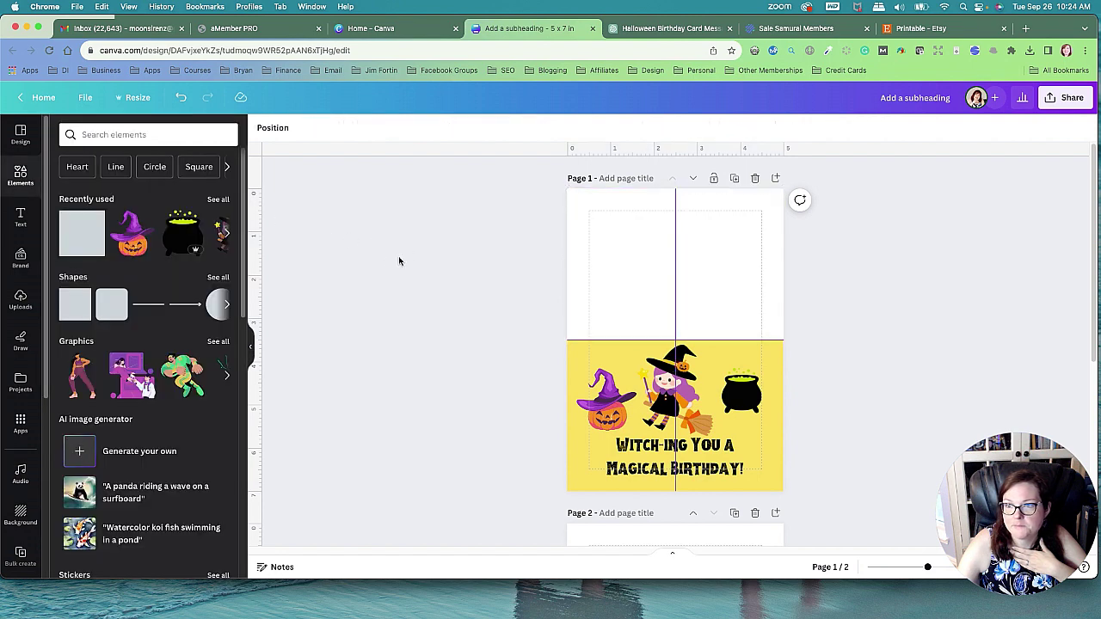
pyautogui.click(694, 455)
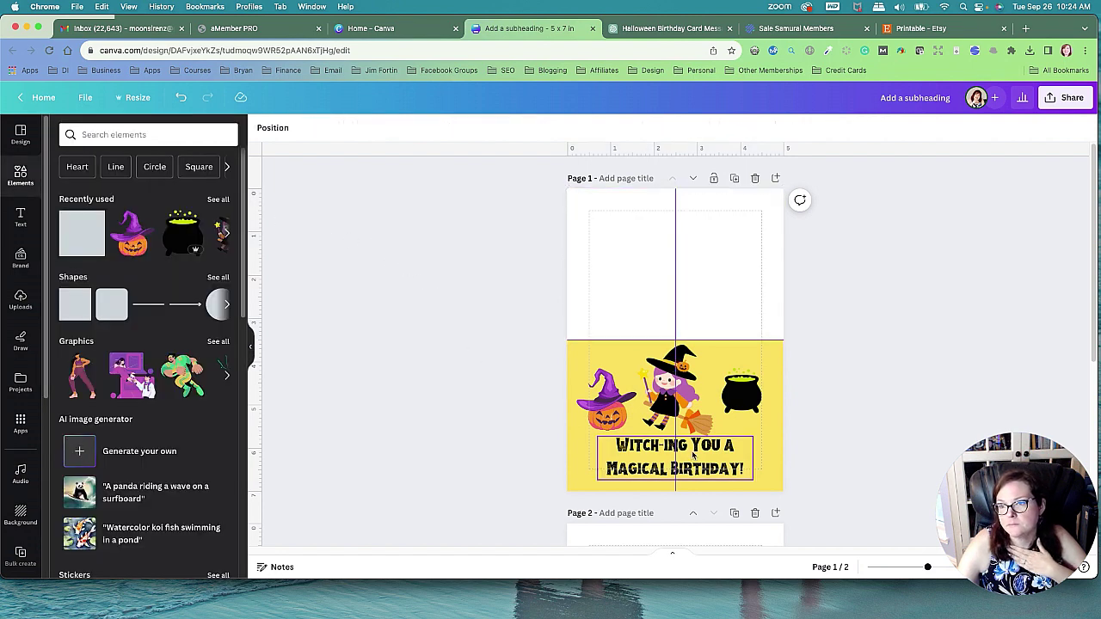
pyautogui.click(329, 357)
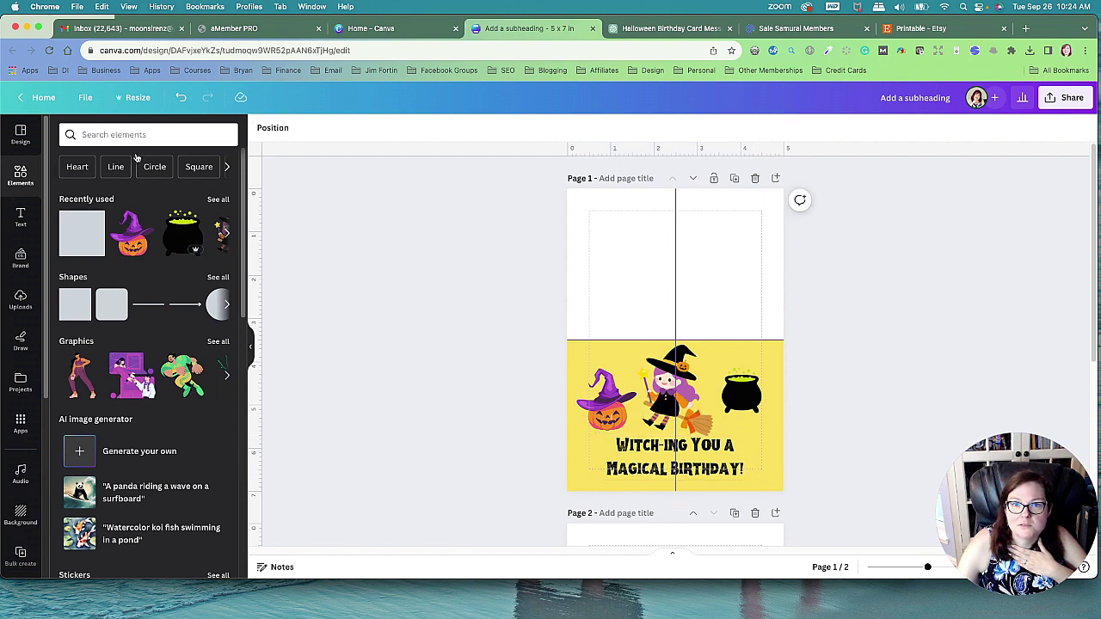
# - Search graphics for 'star' and place black sparkles left and right of the greeting
pyautogui.click(219, 341)
pyautogui.click(113, 157)
pyautogui.write('sta')
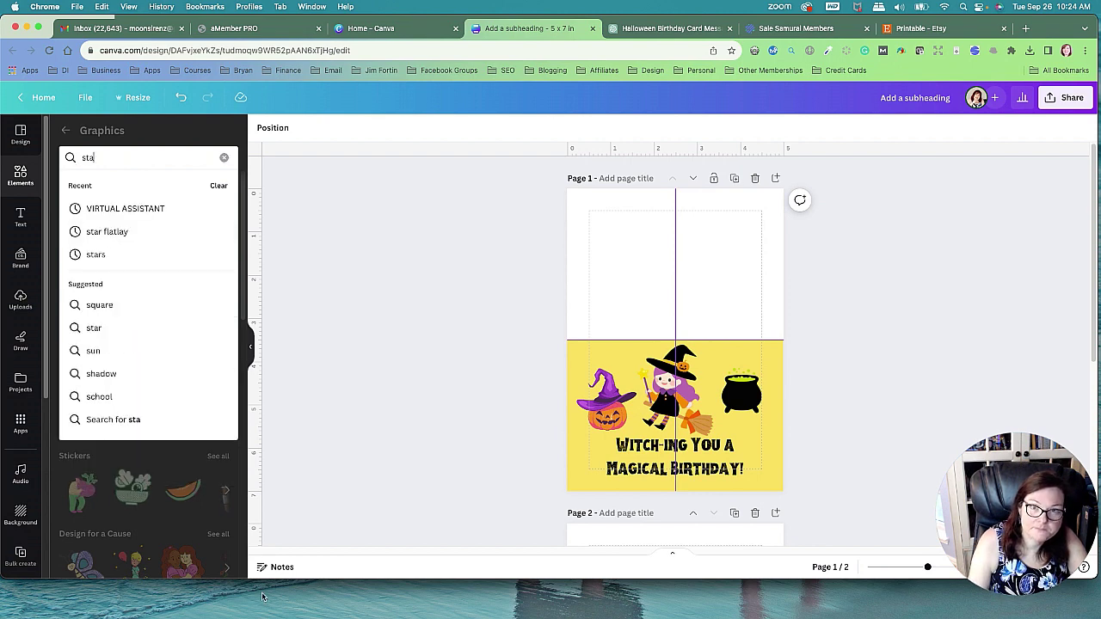
pyautogui.write('r')
pyautogui.press('Return')
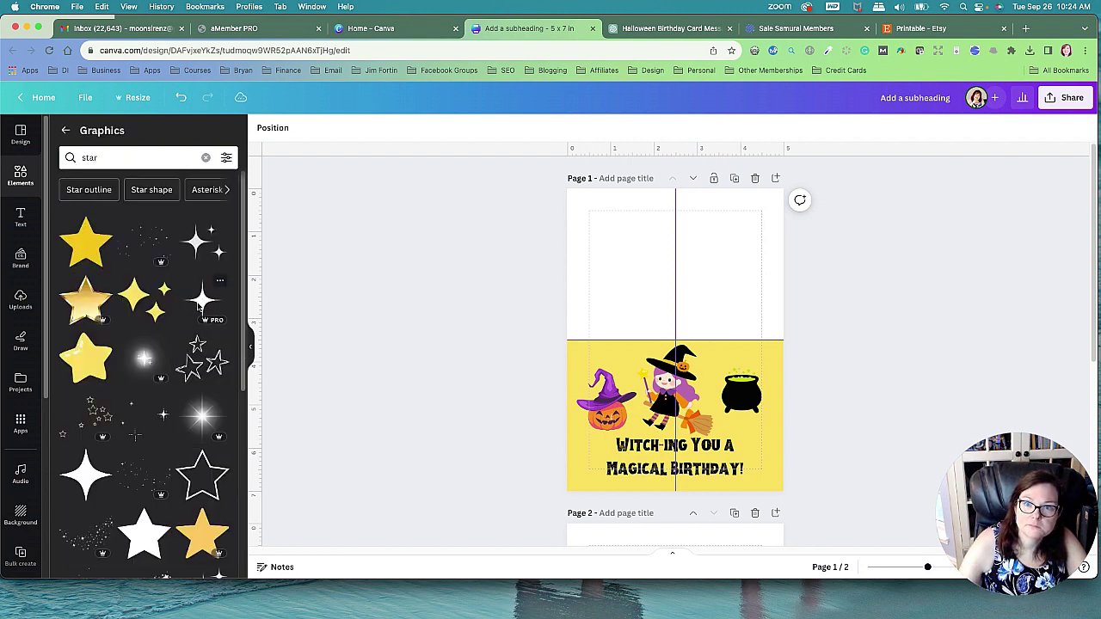
pyautogui.click(226, 259)
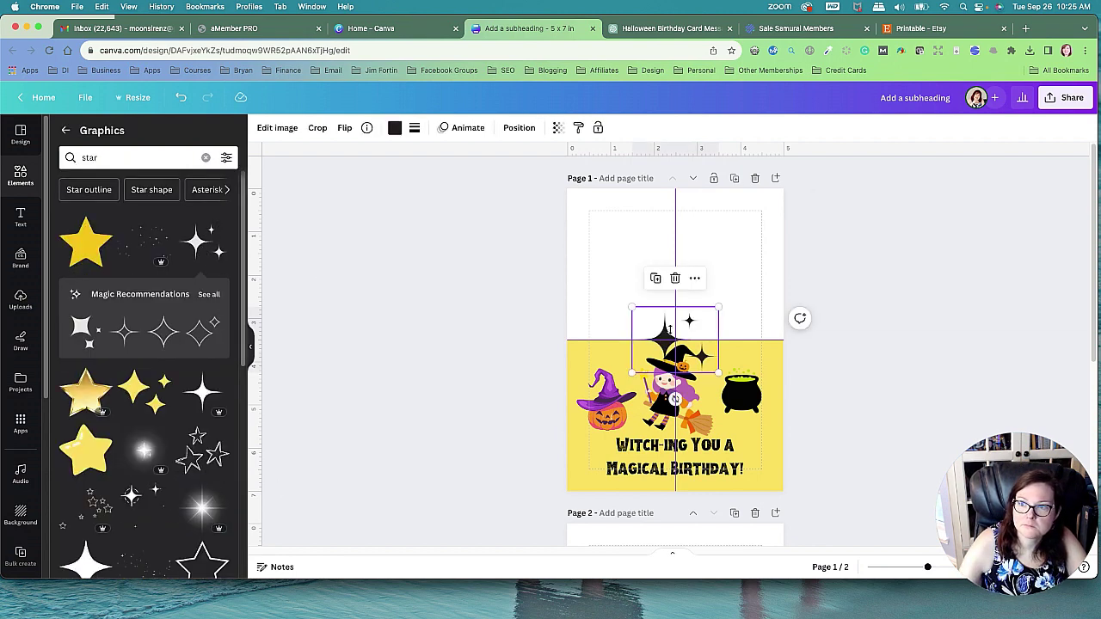
pyautogui.moveTo(719, 373)
pyautogui.mouseDown()
pyautogui.moveTo(671, 342)
pyautogui.moveTo(591, 447)
pyautogui.moveTo(580, 444)
pyautogui.moveTo(750, 445)
pyautogui.mouseUp()
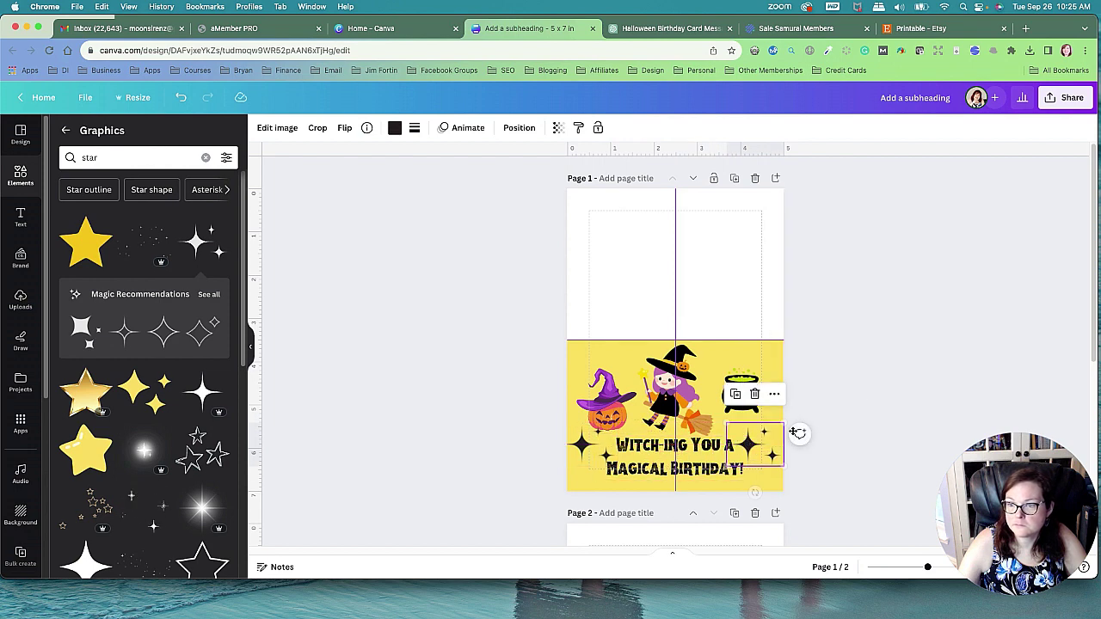
pyautogui.click(926, 369)
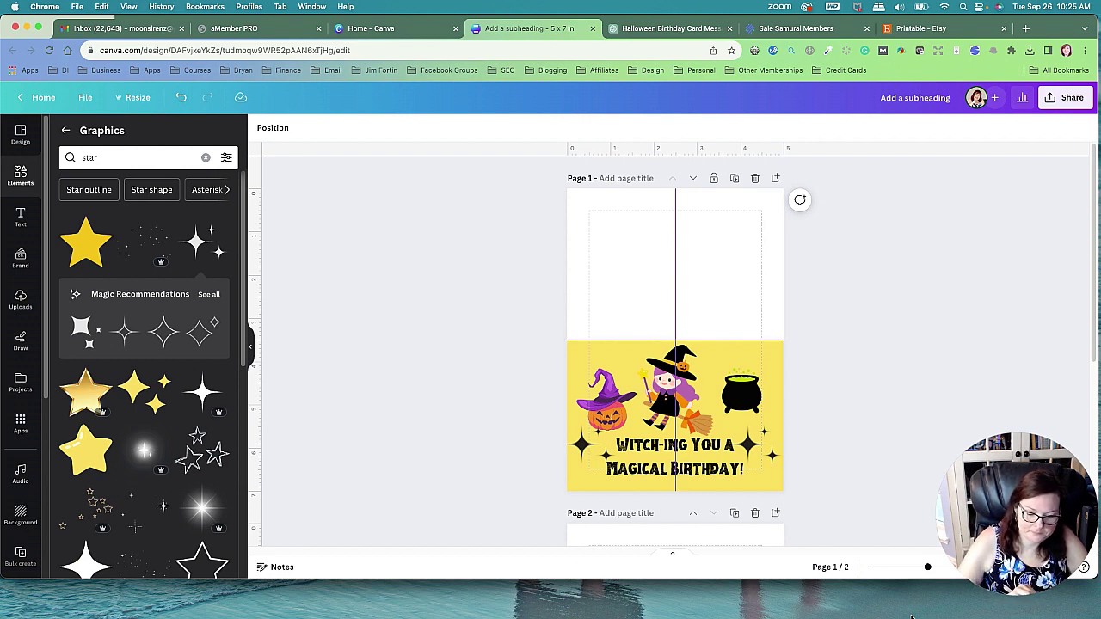
pyautogui.scroll(-5, 869, 499)
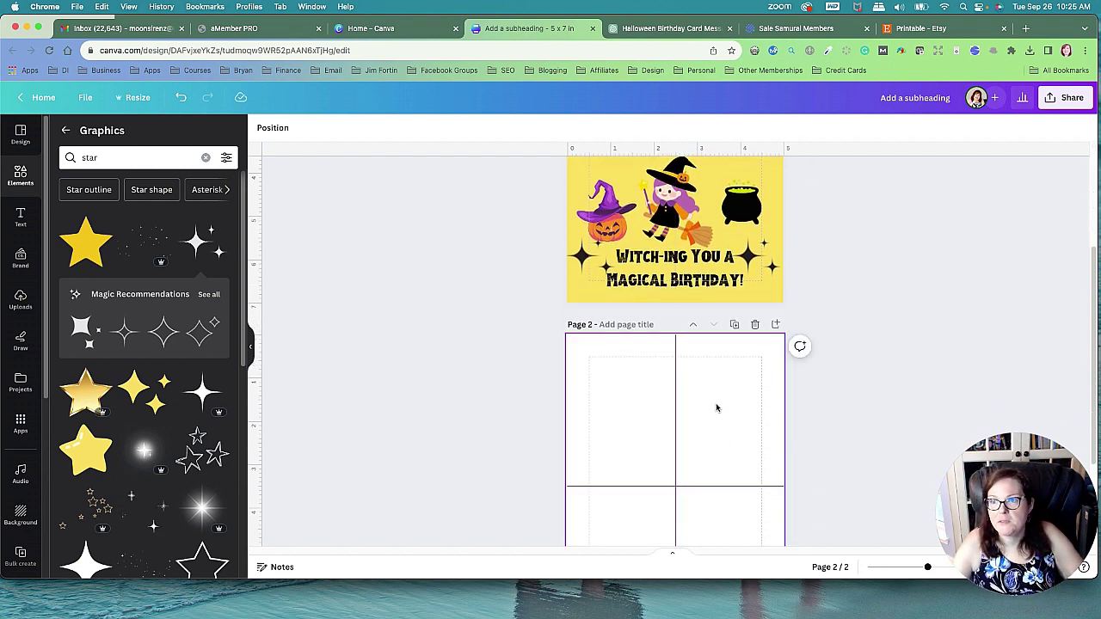
# - Copy message 10's inside text "May your day be enchanted…" from the ChatGPT chat
pyautogui.click(769, 28)
pyautogui.click(676, 29)
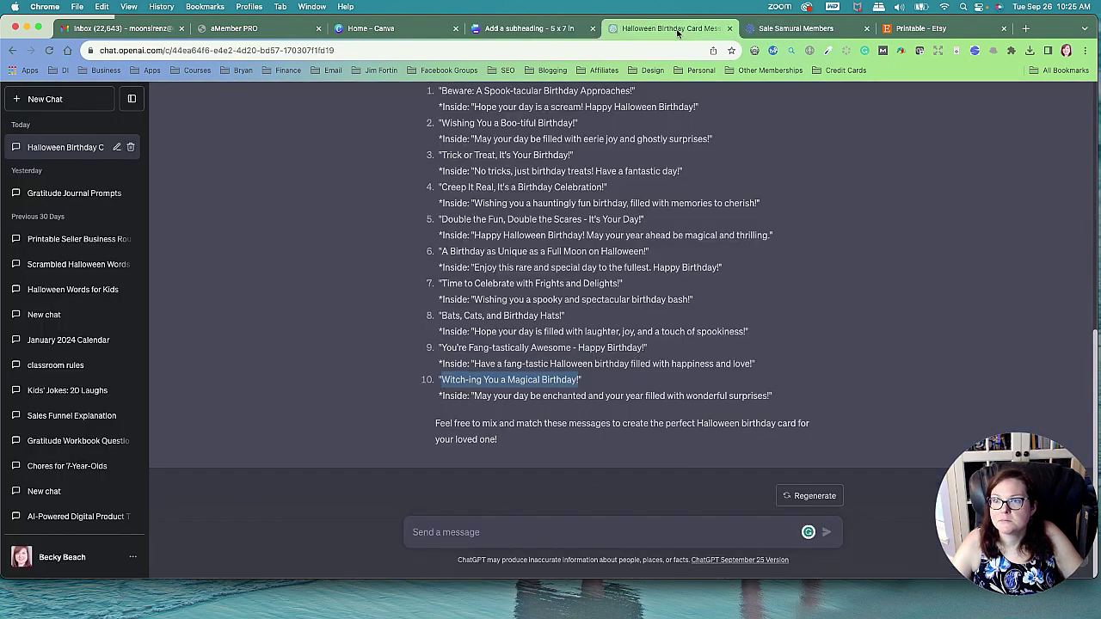
pyautogui.moveTo(474, 395); pyautogui.dragTo(744, 394)
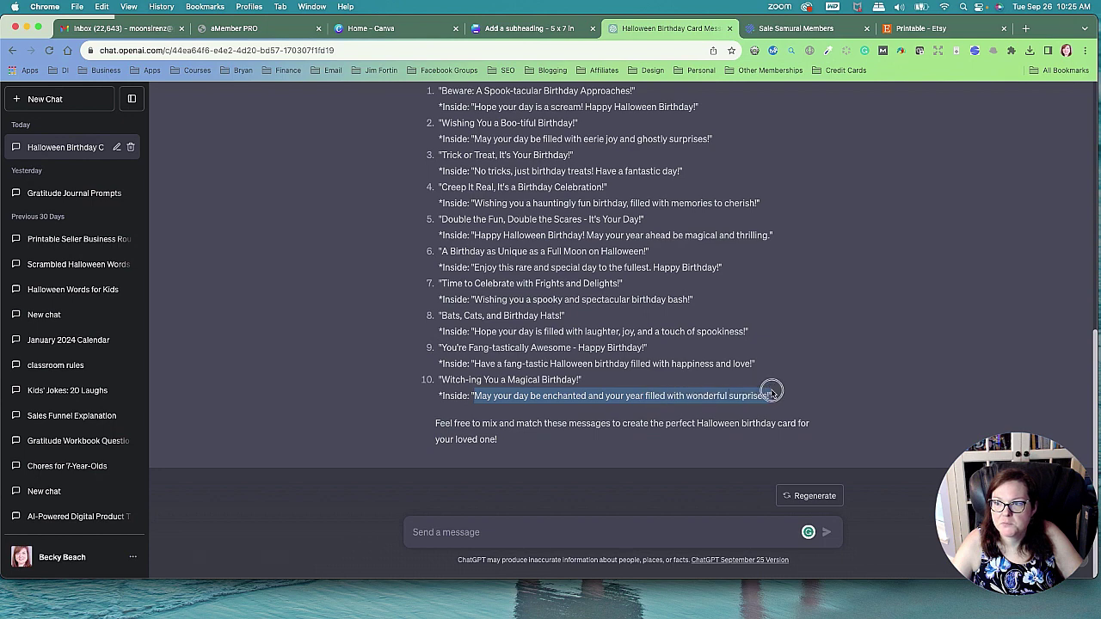
pyautogui.moveTo(772, 395); pyautogui.dragTo(483, 395)
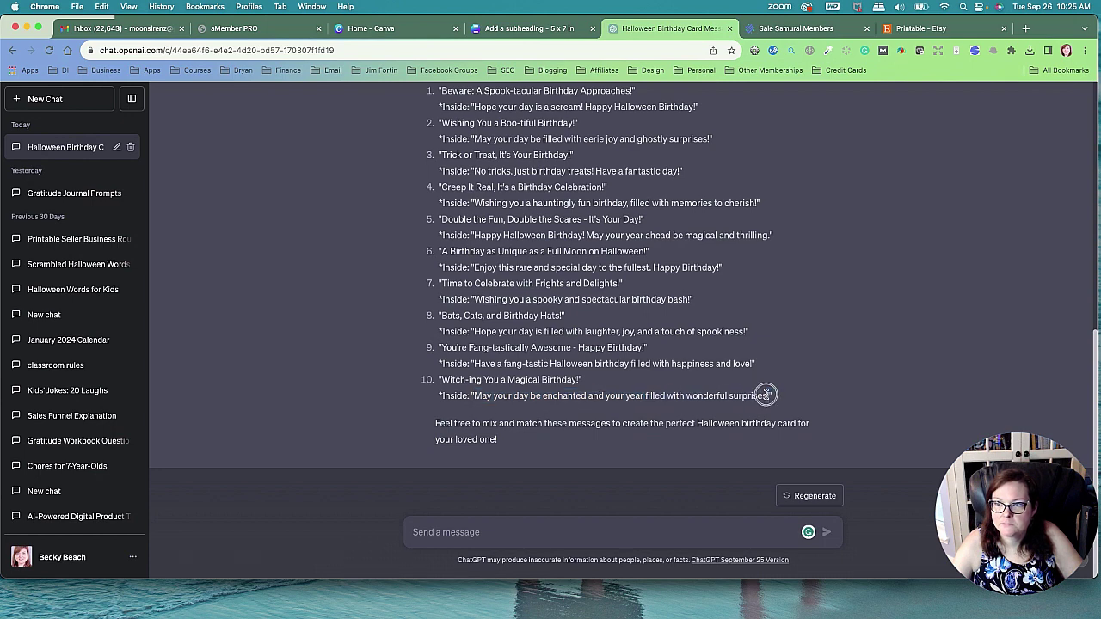
pyautogui.rightClick(476, 395)
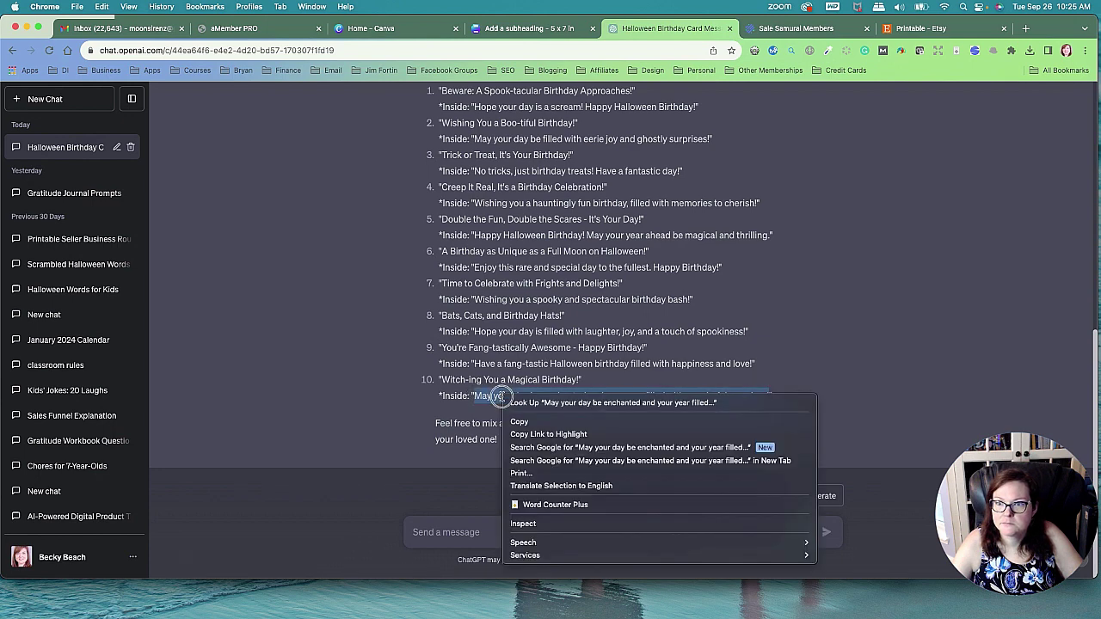
pyautogui.click(526, 421)
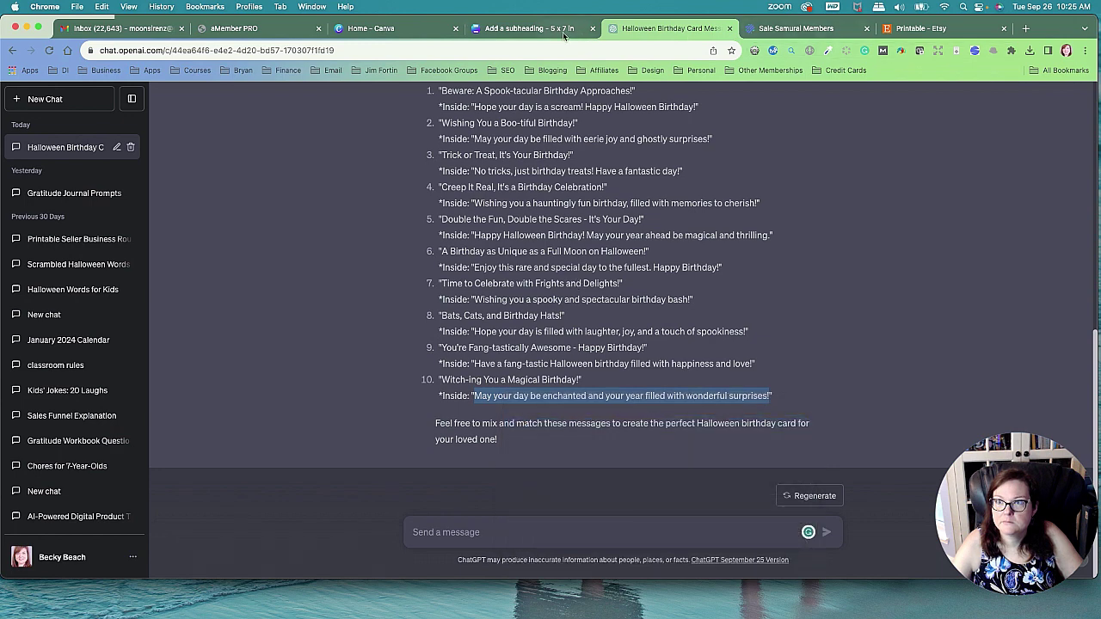
# - Add a subheading to page 2, paste the copied inside message into it, and move it higher
pyautogui.click(387, 32)
pyautogui.click(529, 30)
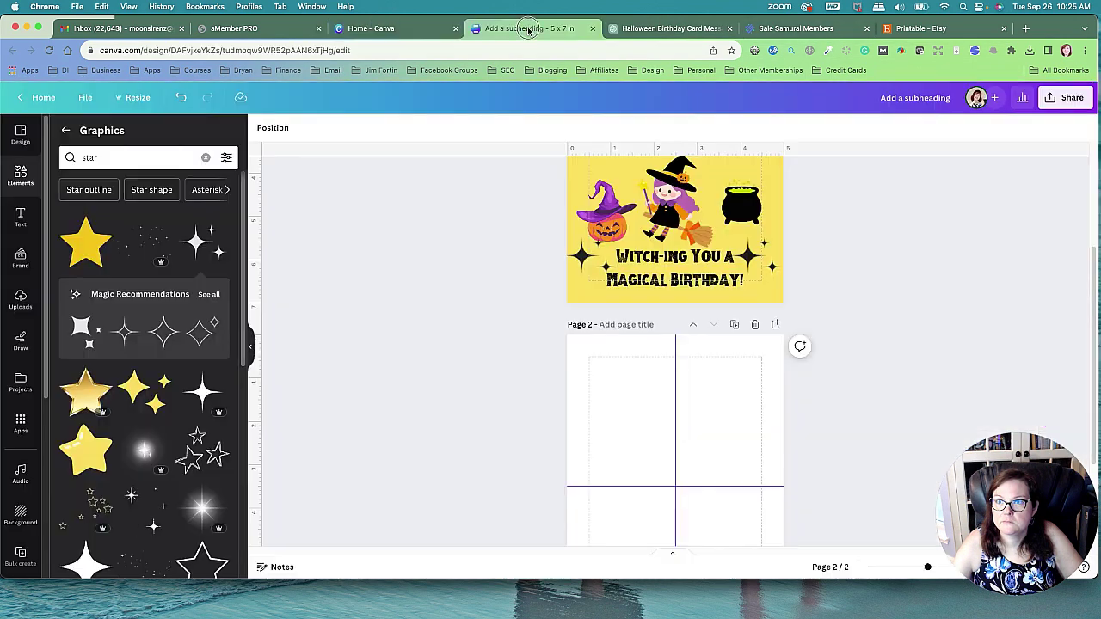
pyautogui.scroll(-2, 641, 331)
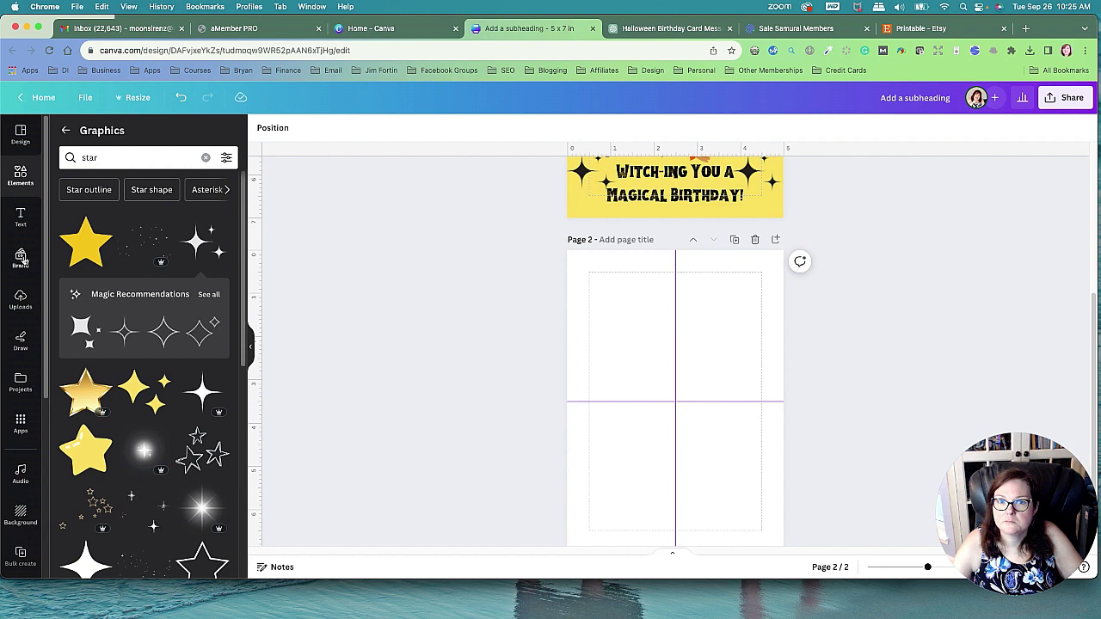
pyautogui.click(20, 215)
pyautogui.click(111, 309)
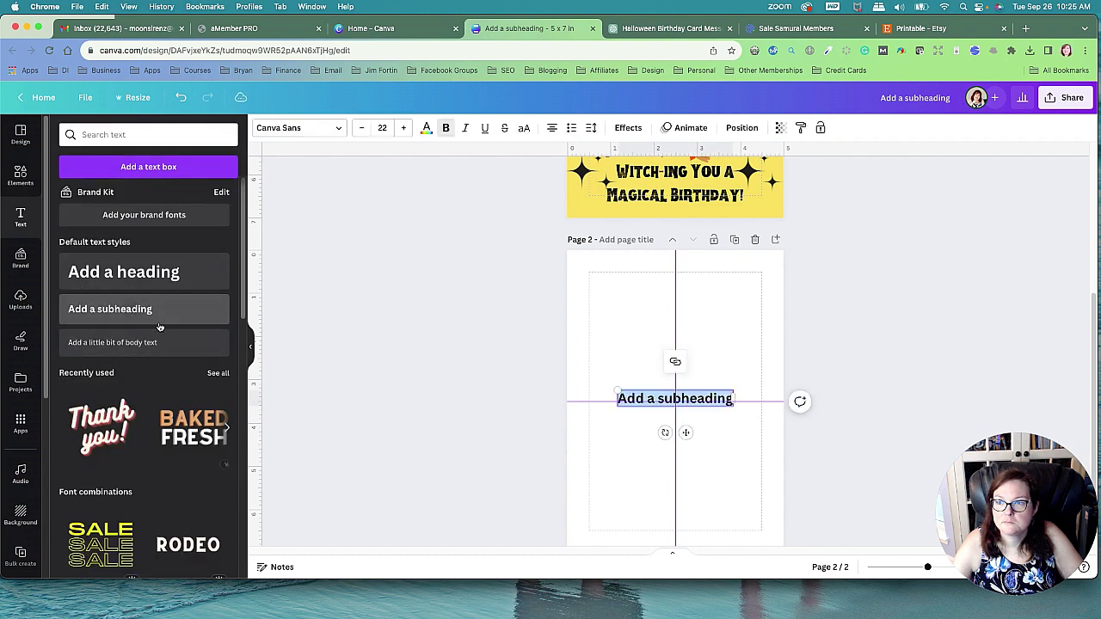
pyautogui.rightClick(647, 398)
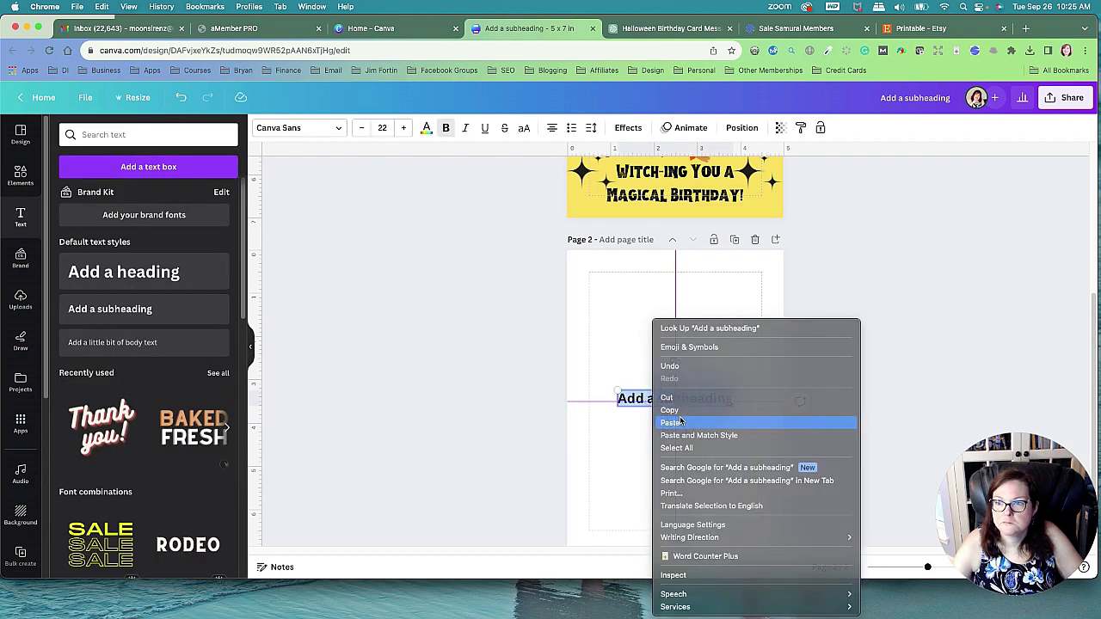
pyautogui.click(667, 420)
pyautogui.press('Escape')
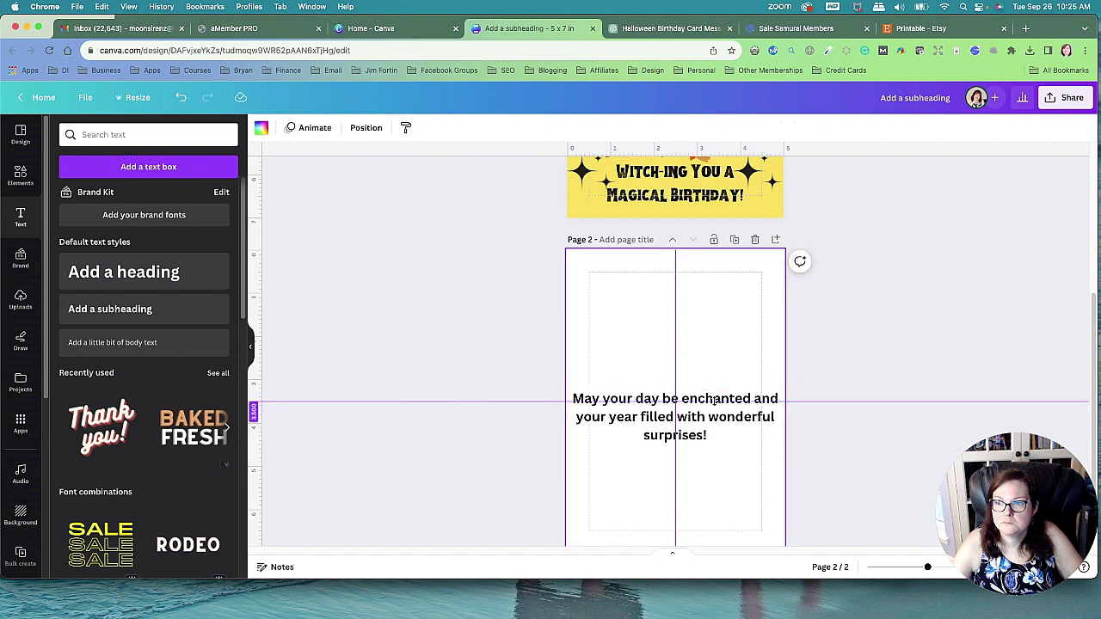
pyautogui.moveTo(710, 421); pyautogui.dragTo(710, 334)
# - Apply the Hellprint font to the inside message
pyautogui.click(695, 194)
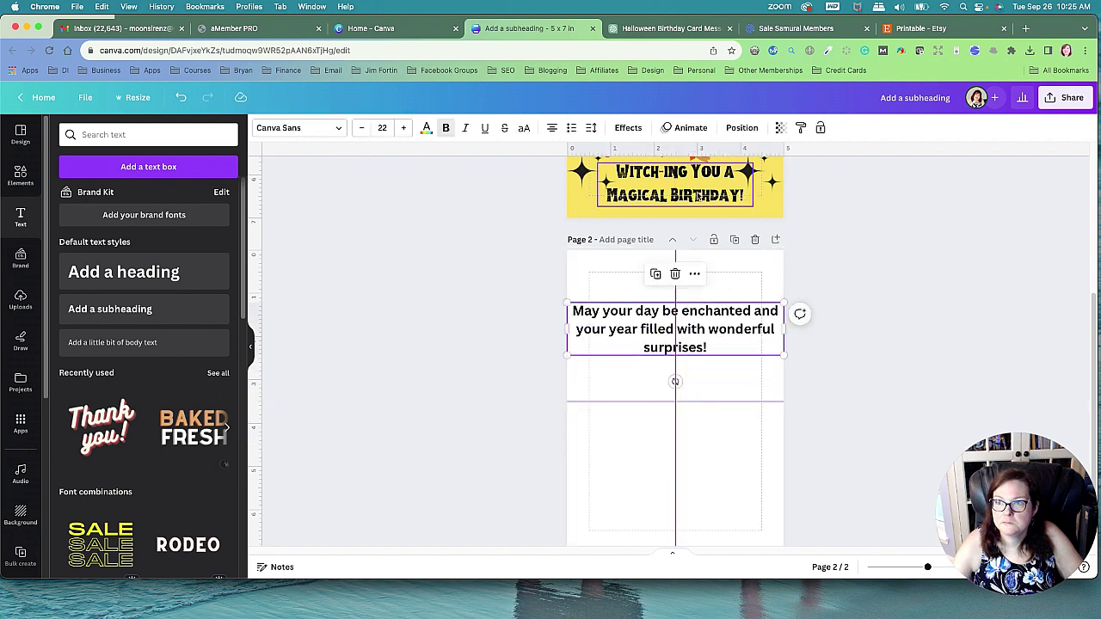
pyautogui.click(656, 315)
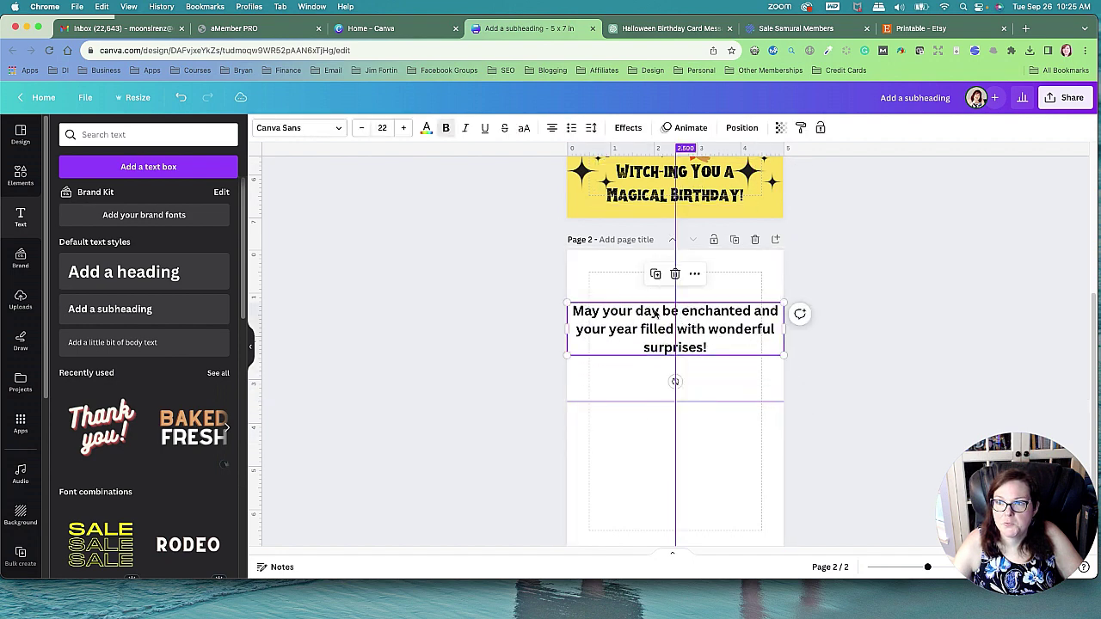
pyautogui.click(336, 129)
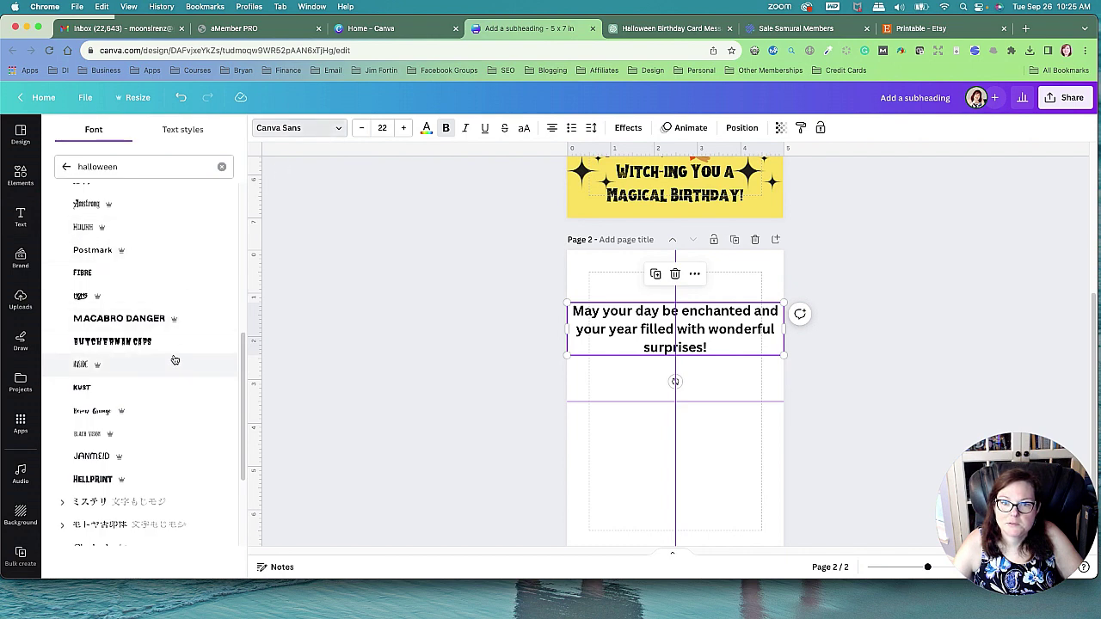
pyautogui.click(136, 480)
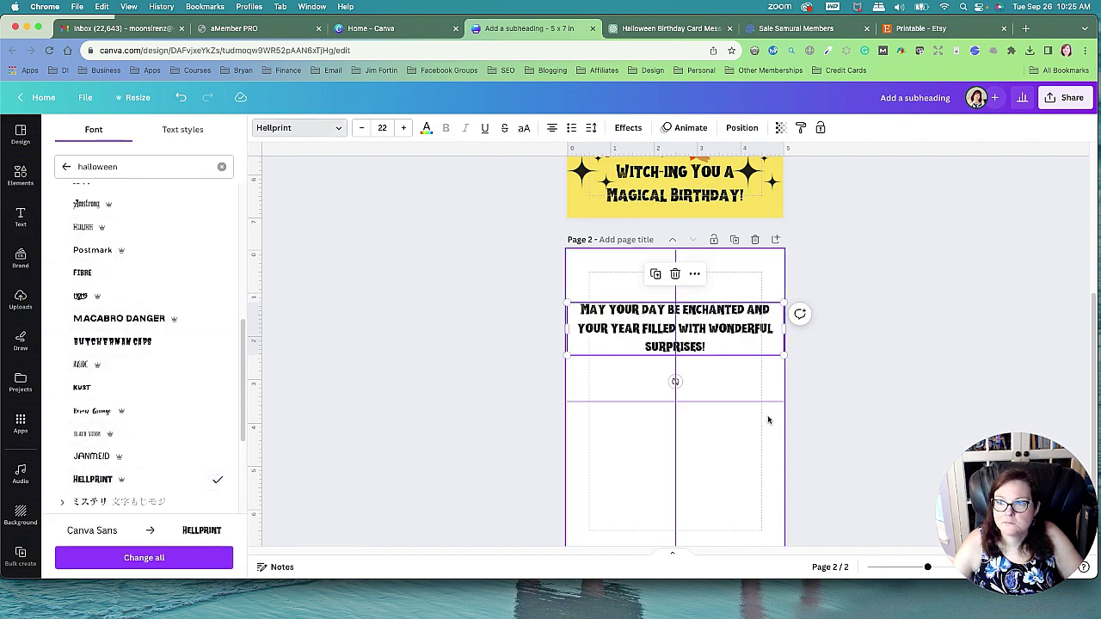
pyautogui.press('Escape')
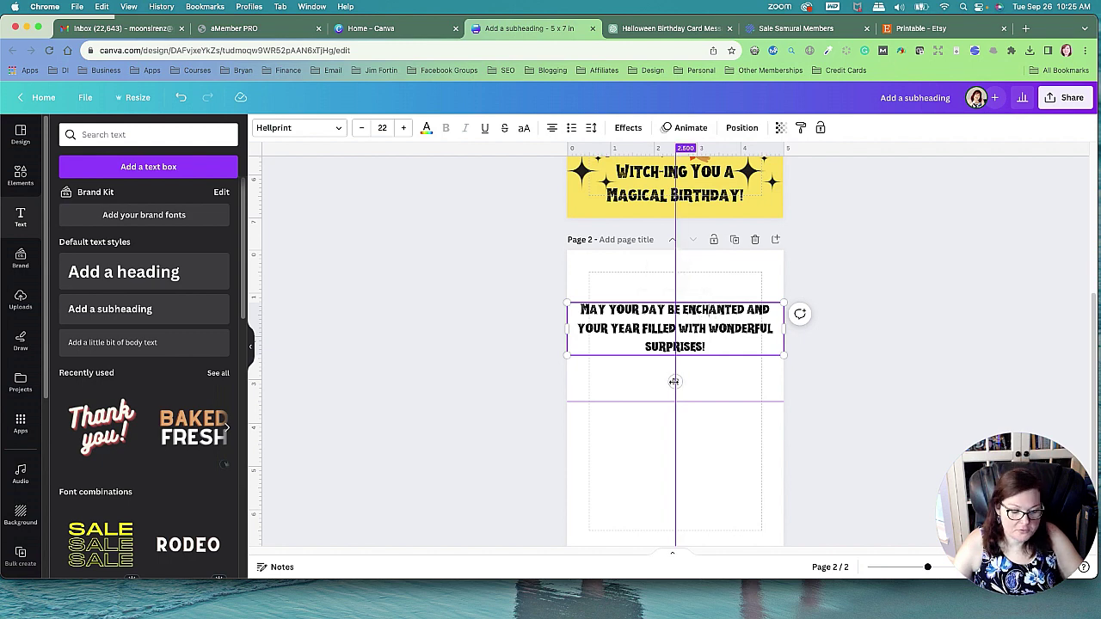
# - Turn the message upside down, enlarge it slightly and move it a little lower
pyautogui.moveTo(675, 375); pyautogui.dragTo(638, 368)
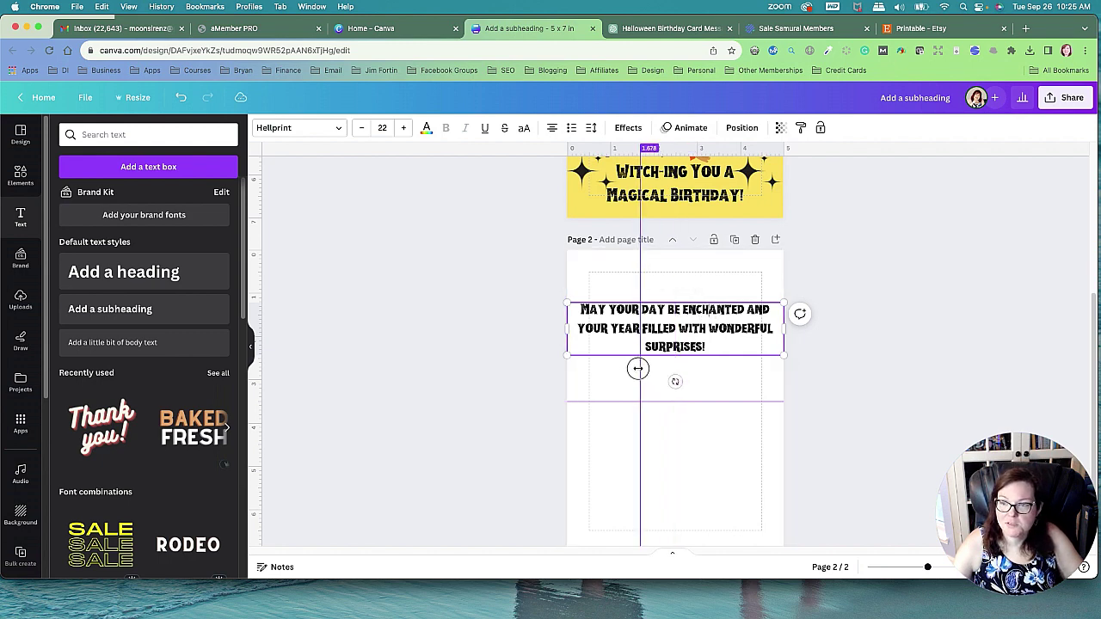
pyautogui.click(179, 98)
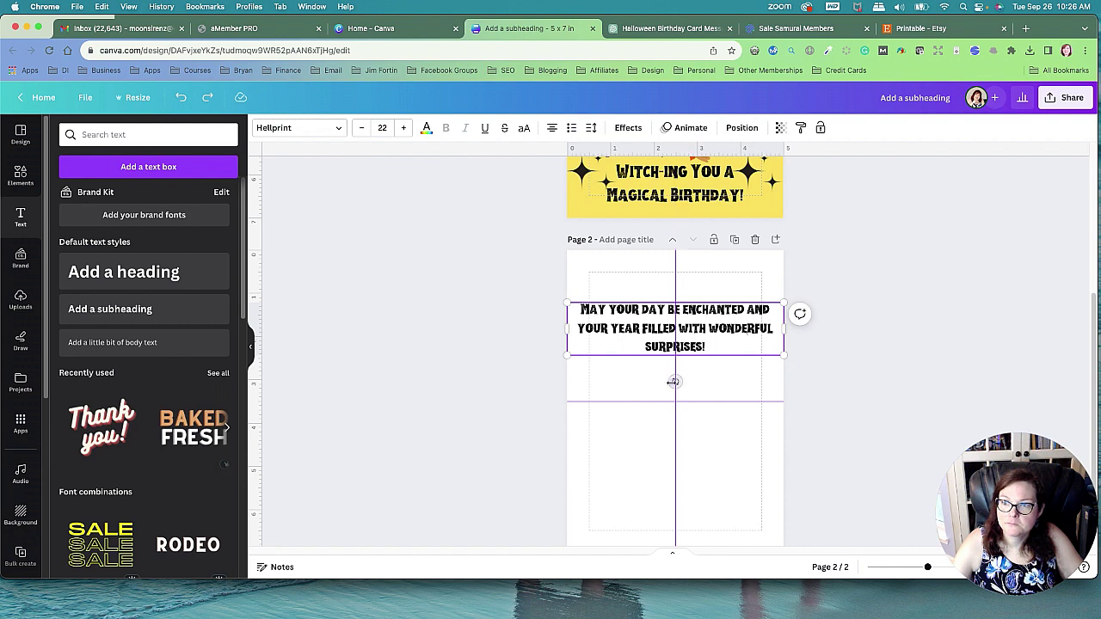
pyautogui.moveTo(674, 382); pyautogui.dragTo(682, 281)
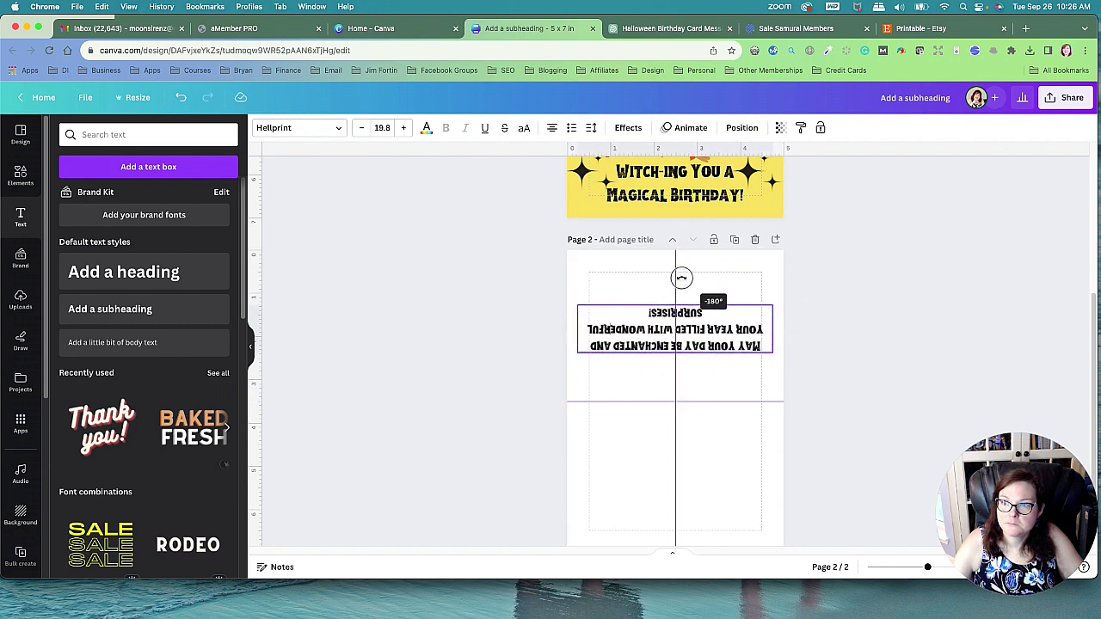
pyautogui.moveTo(683, 281); pyautogui.dragTo(682, 278)
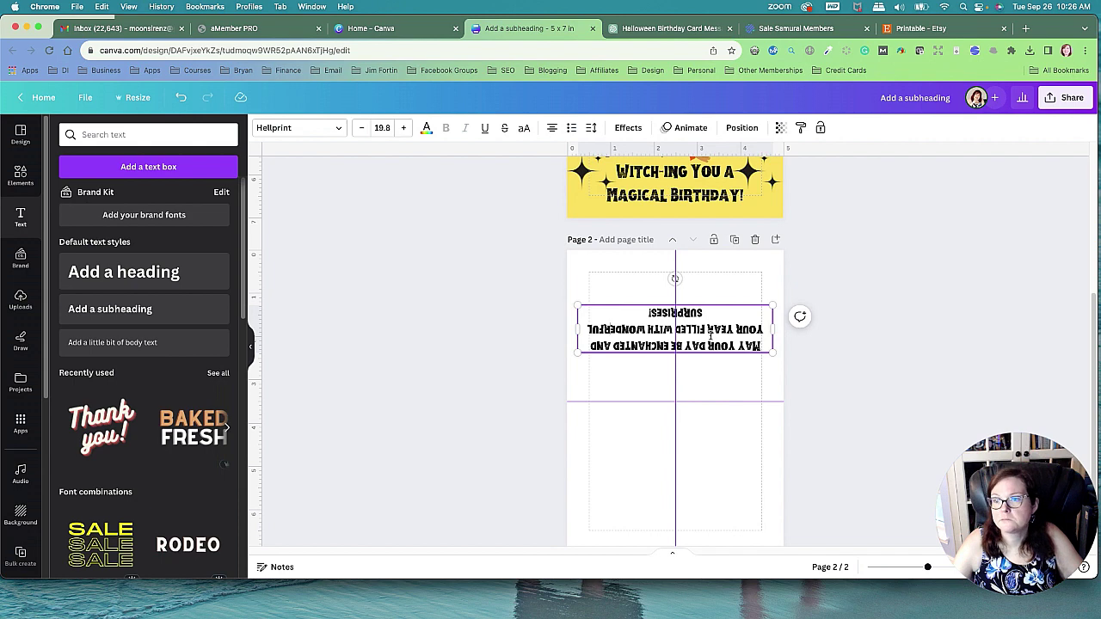
pyautogui.moveTo(710, 345); pyautogui.dragTo(733, 368)
# - Search the graphic elements for 'bats'
pyautogui.click(373, 361)
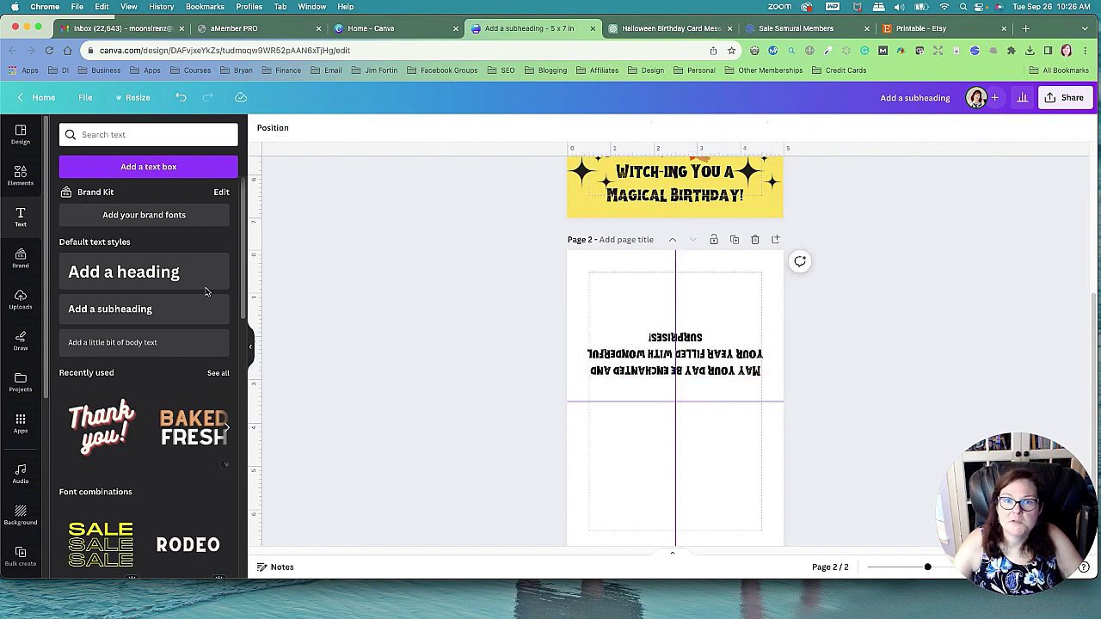
pyautogui.click(23, 175)
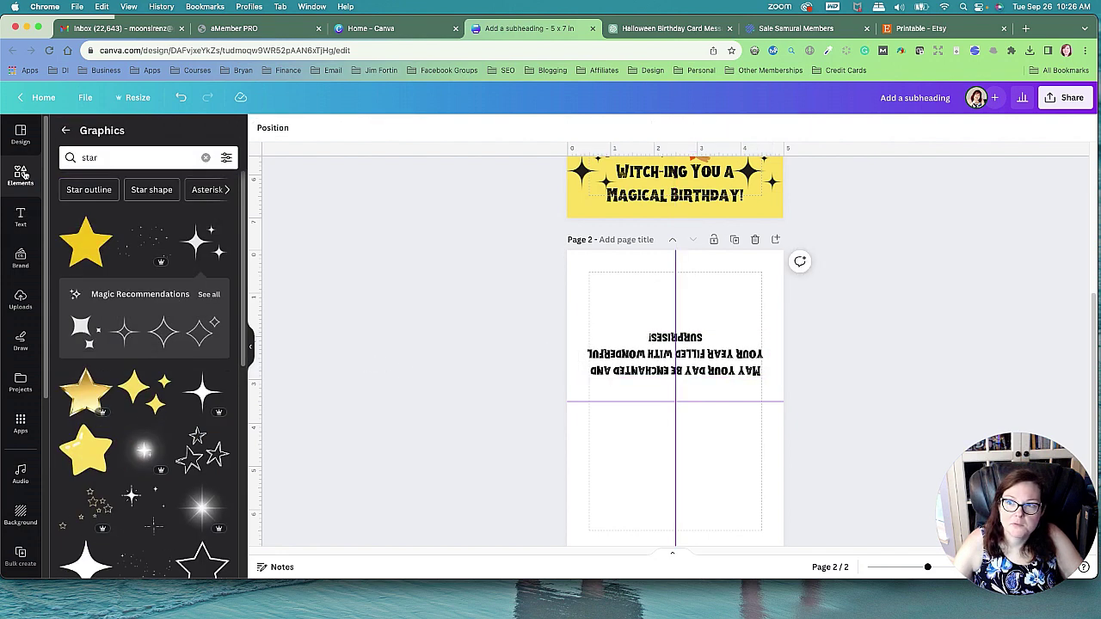
pyautogui.click(206, 157)
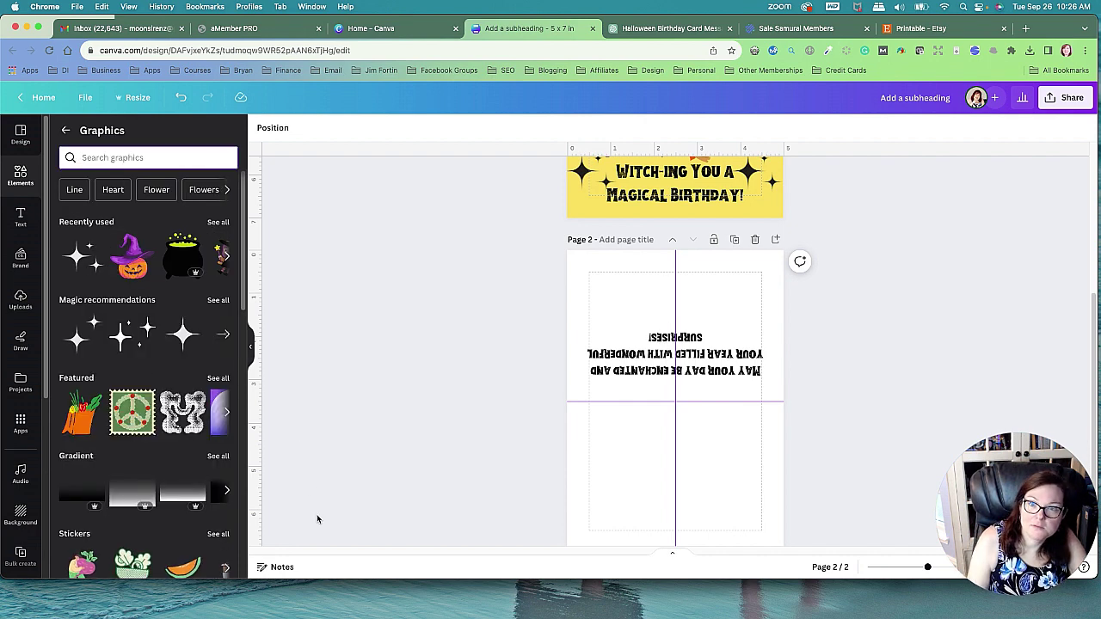
pyautogui.write('bag')
pyautogui.press('BackSpace')
pyautogui.write('ts')
pyautogui.press('Return')
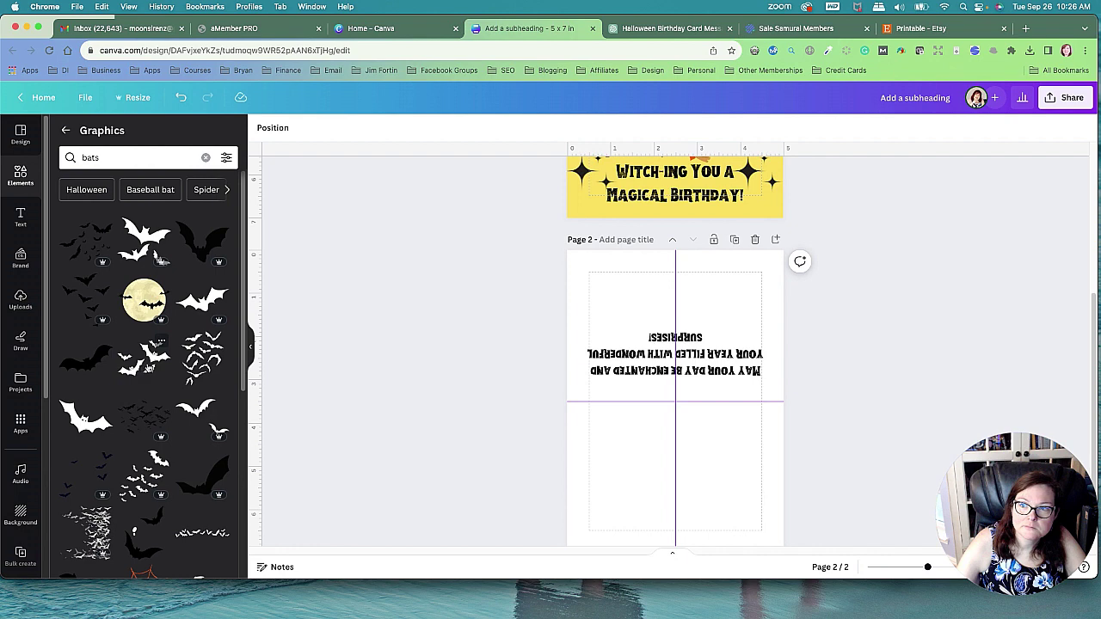
# - Add the bat flock, flip it vertically, shrink it at upper left, and copy it top right
pyautogui.click(148, 368)
pyautogui.moveTo(691, 395); pyautogui.dragTo(701, 318)
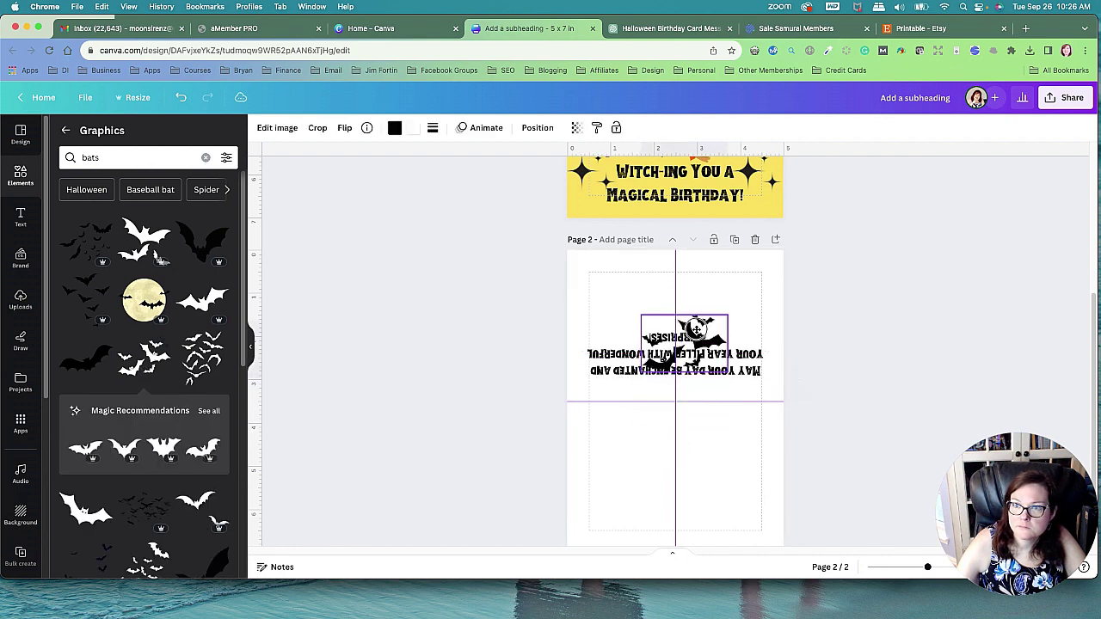
pyautogui.click(344, 127)
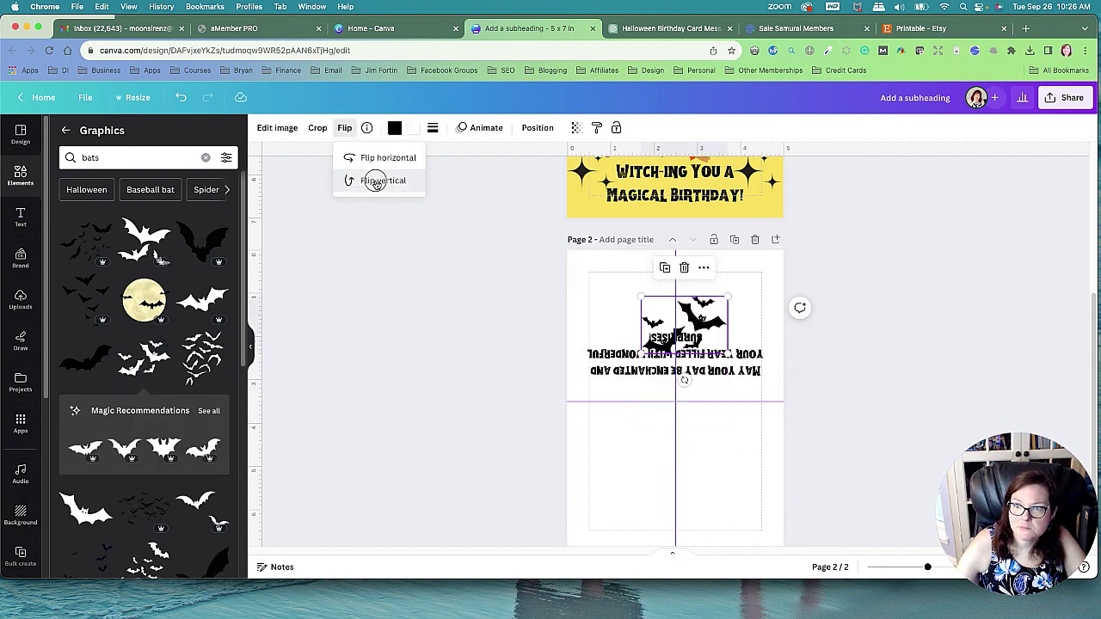
pyautogui.click(376, 180)
pyautogui.moveTo(714, 329)
pyautogui.mouseDown()
pyautogui.moveTo(661, 316)
pyautogui.moveTo(617, 329)
pyautogui.mouseUp()
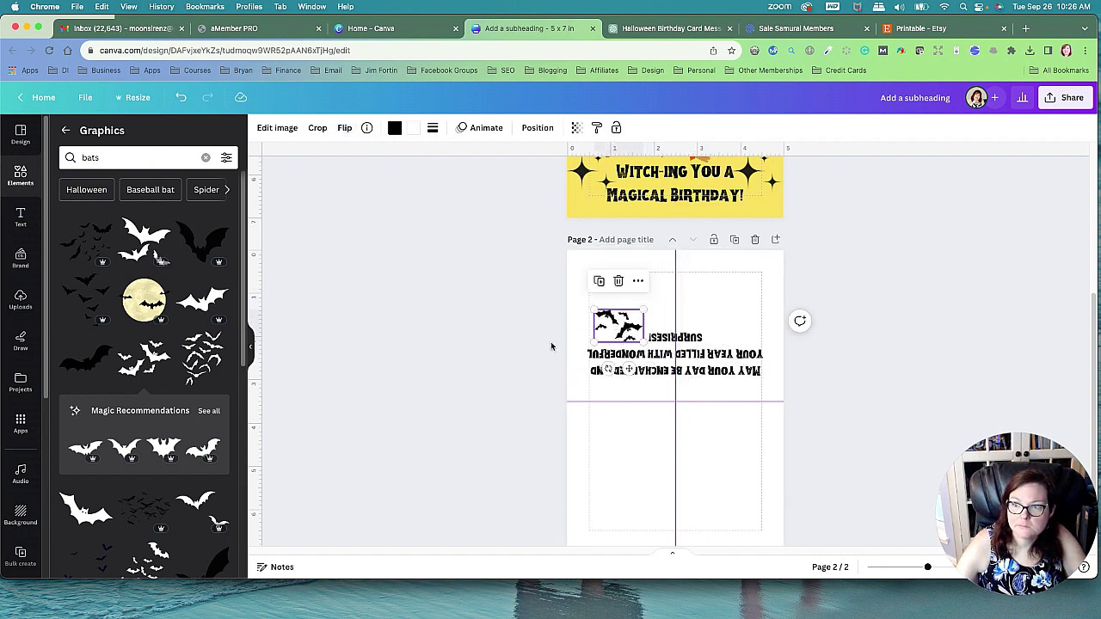
pyautogui.moveTo(625, 328); pyautogui.dragTo(745, 301)
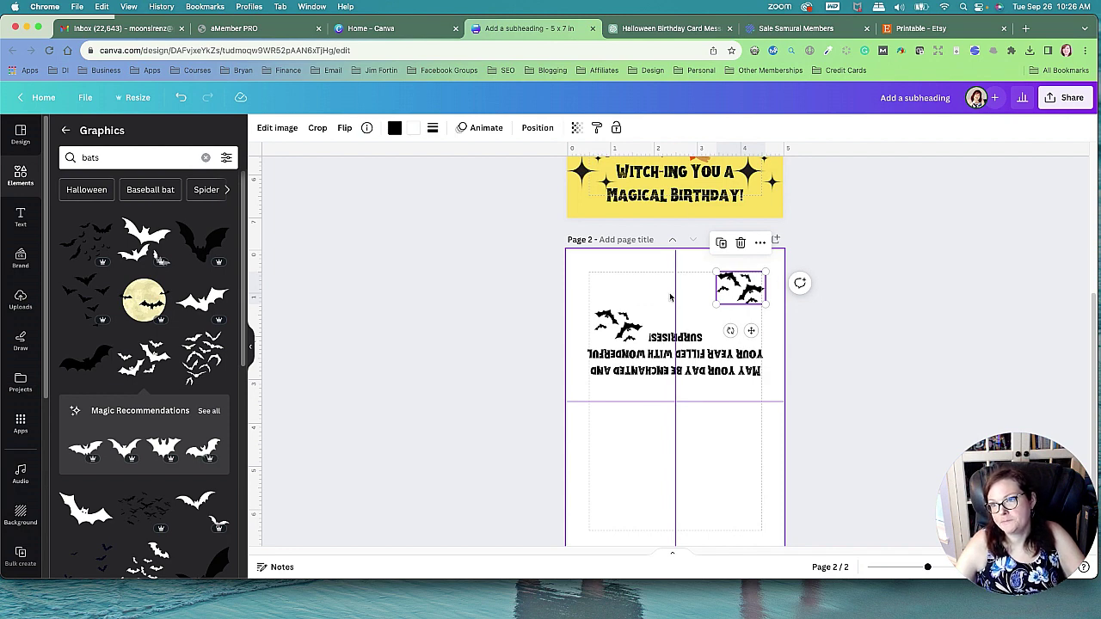
pyautogui.click(881, 379)
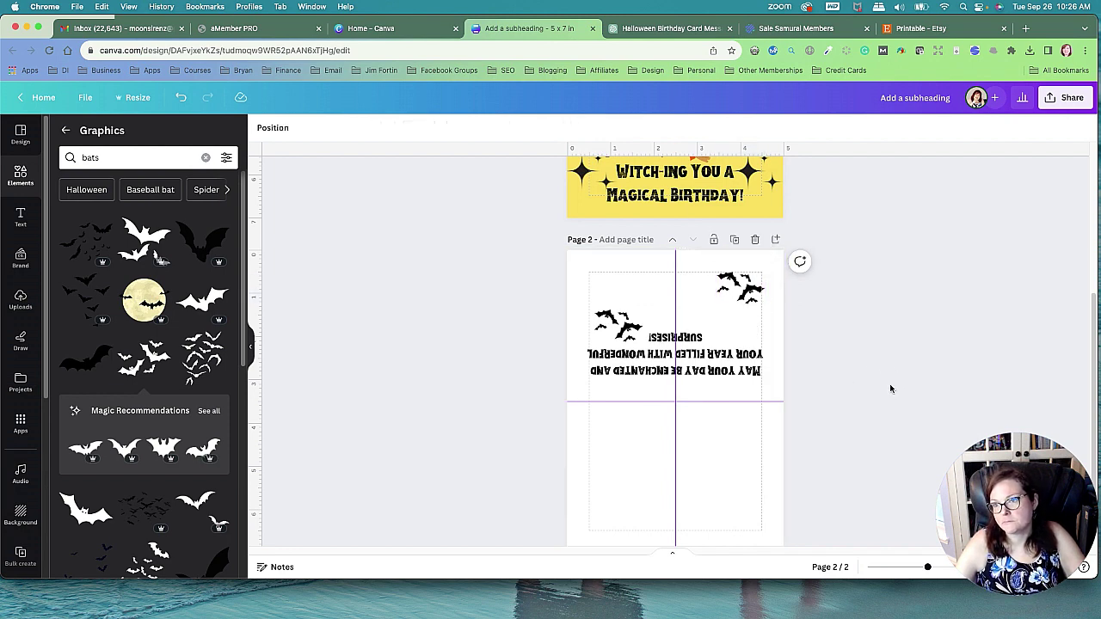
pyautogui.scroll(-2, 891, 388)
pyautogui.scroll(5, 899, 393)
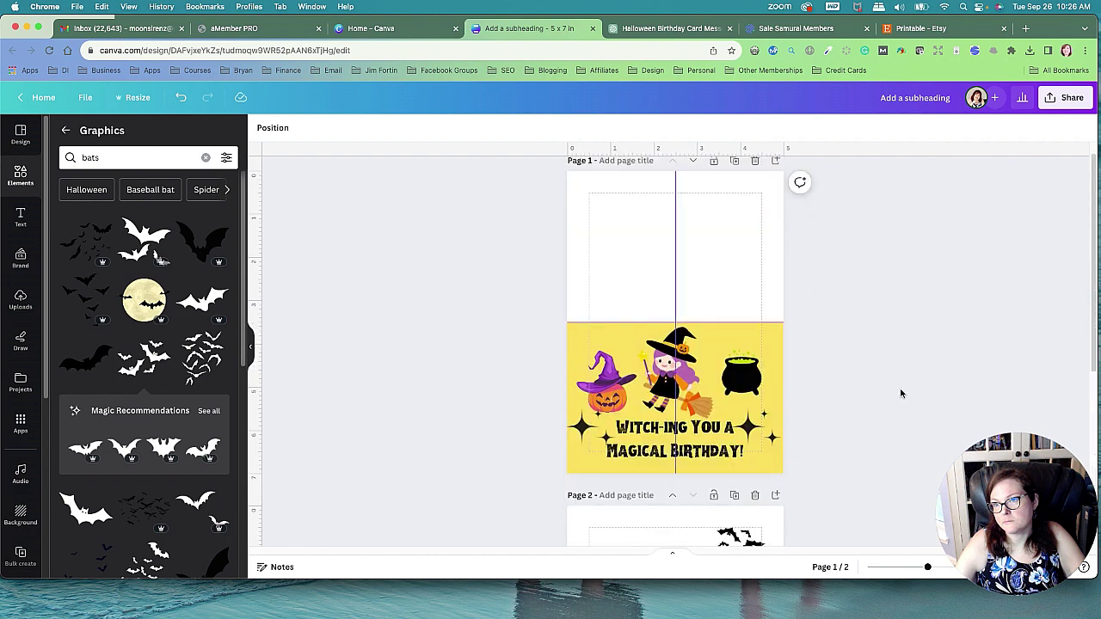
pyautogui.scroll(-2, 901, 393)
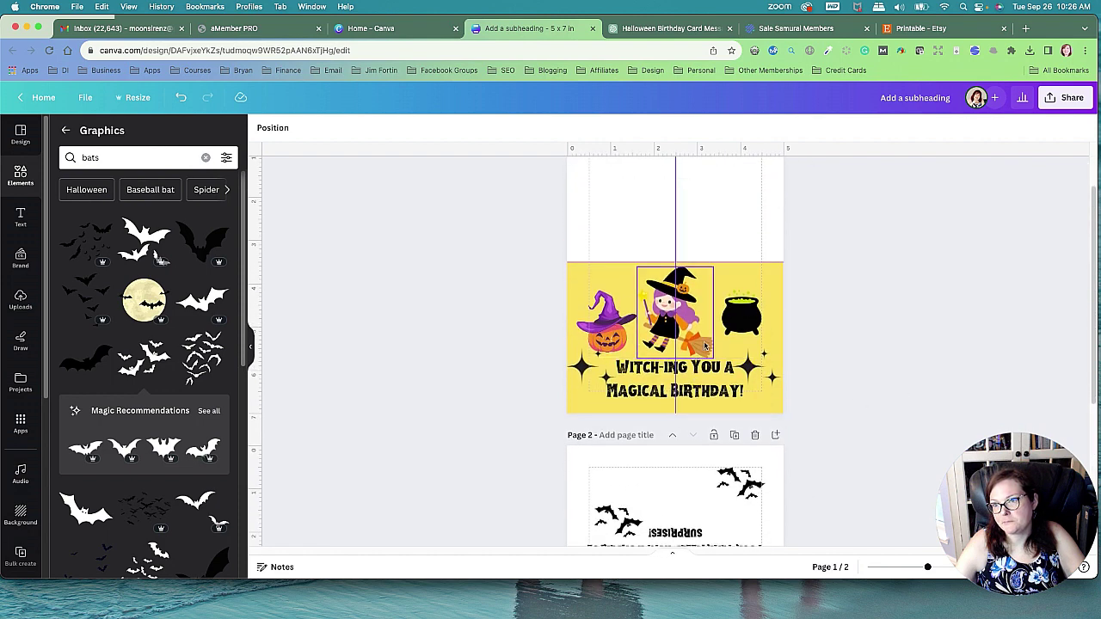
pyautogui.scroll(-1, 860, 370)
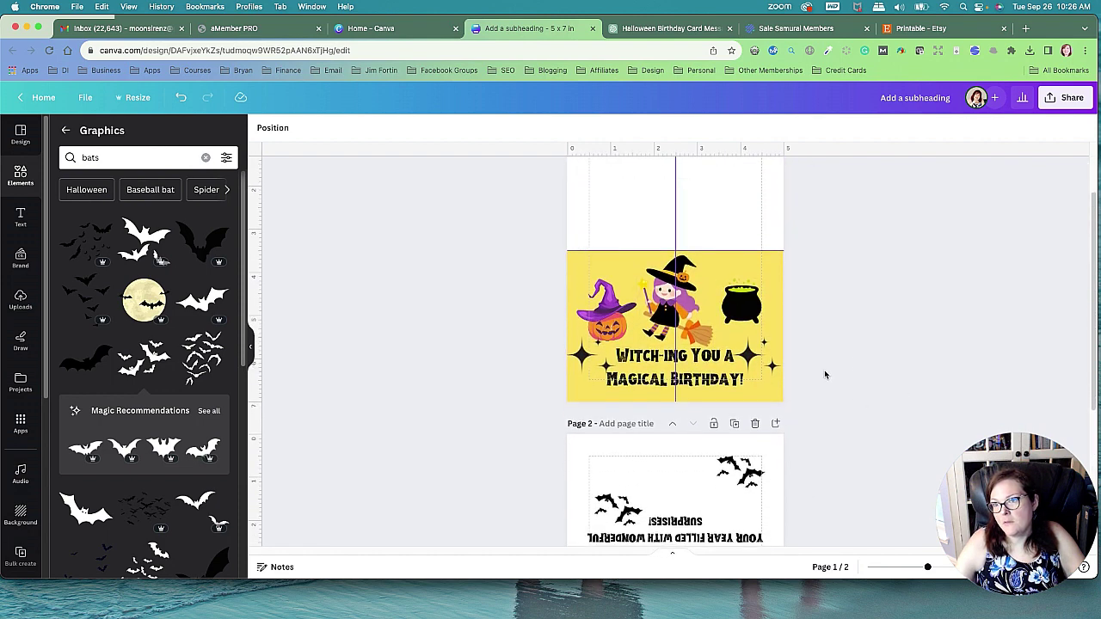
pyautogui.scroll(-2, 831, 374)
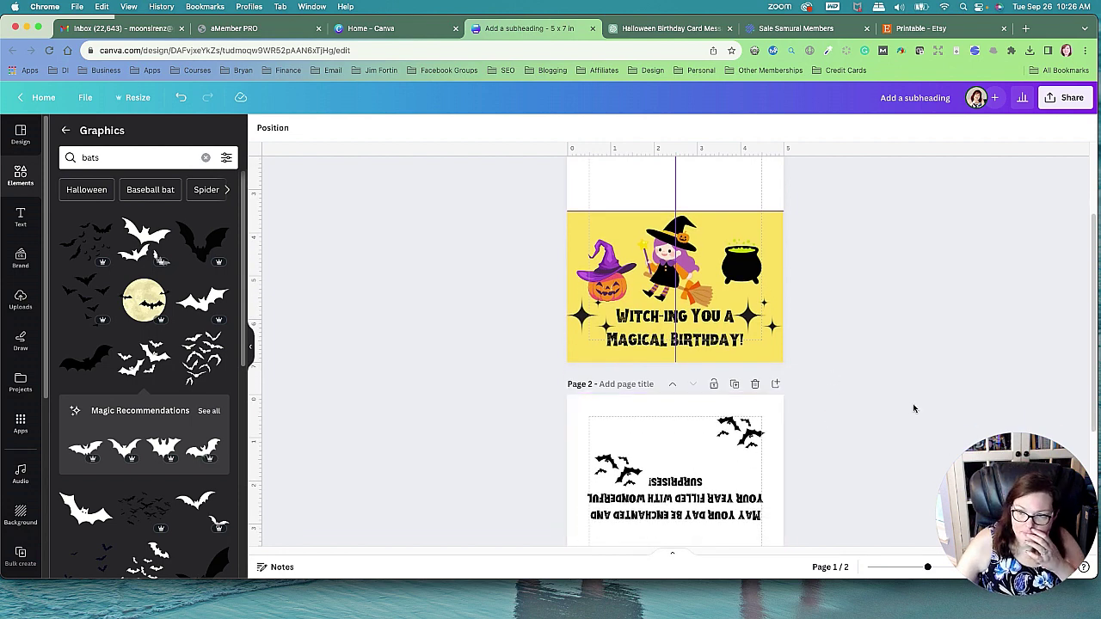
pyautogui.scroll(-3, 916, 411)
pyautogui.scroll(-2, 916, 410)
pyautogui.scroll(3, 894, 374)
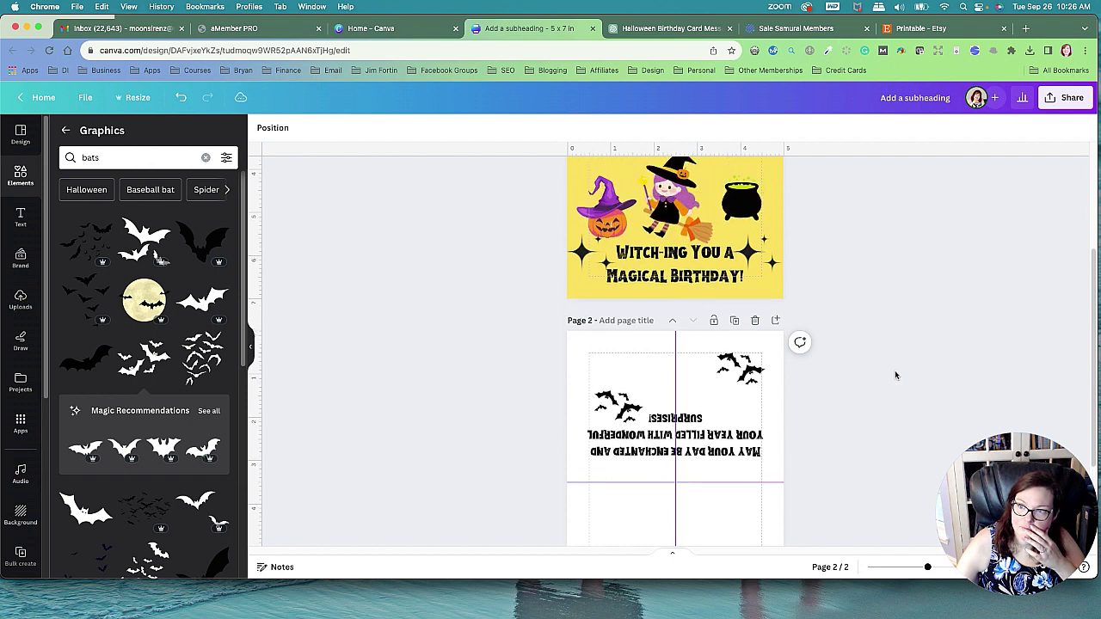
pyautogui.scroll(4, 895, 373)
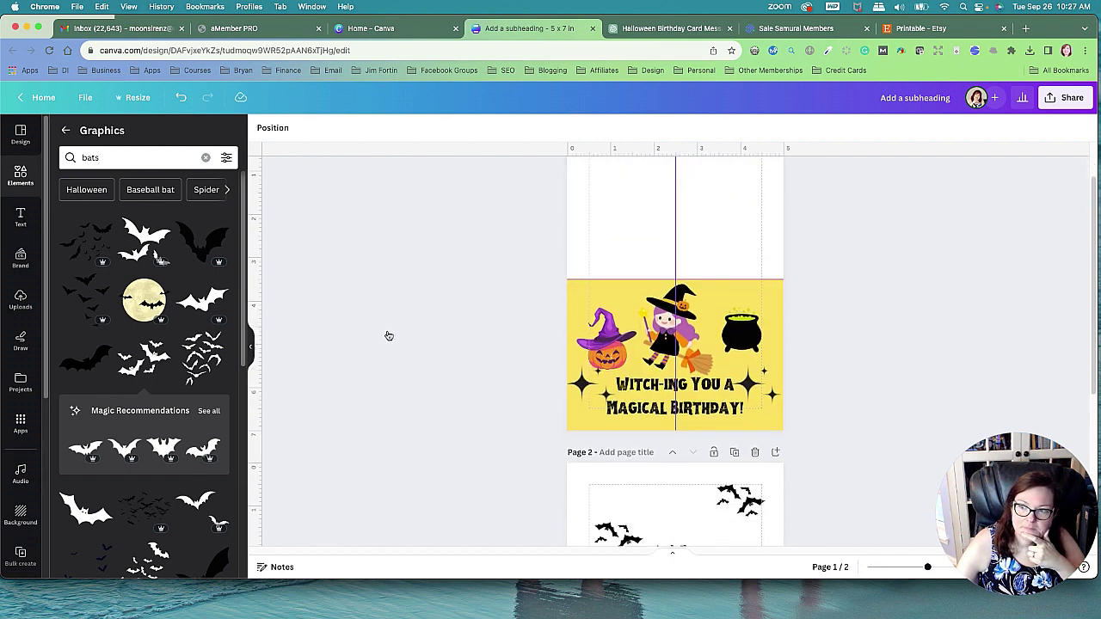
pyautogui.scroll(-2, 386, 335)
pyautogui.click(681, 511)
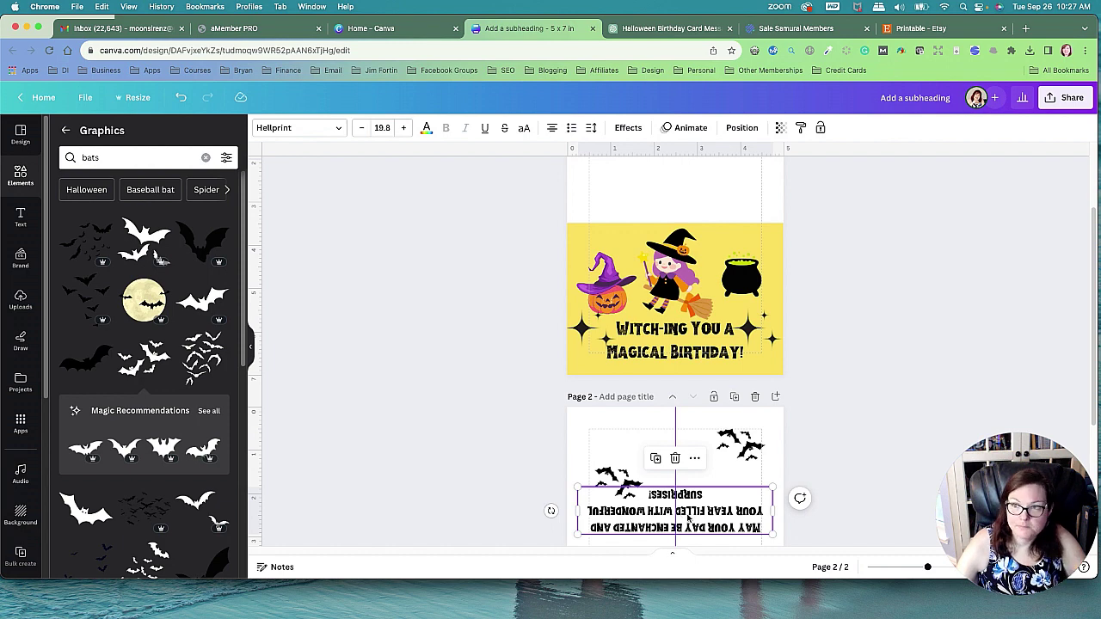
# - Duplicate the front heading into page 1's top half and retype it as 'Mama Cards'
pyautogui.click(675, 340)
pyautogui.hotkey('ctrl', 'd')
pyautogui.moveTo(675, 344); pyautogui.dragTo(710, 267)
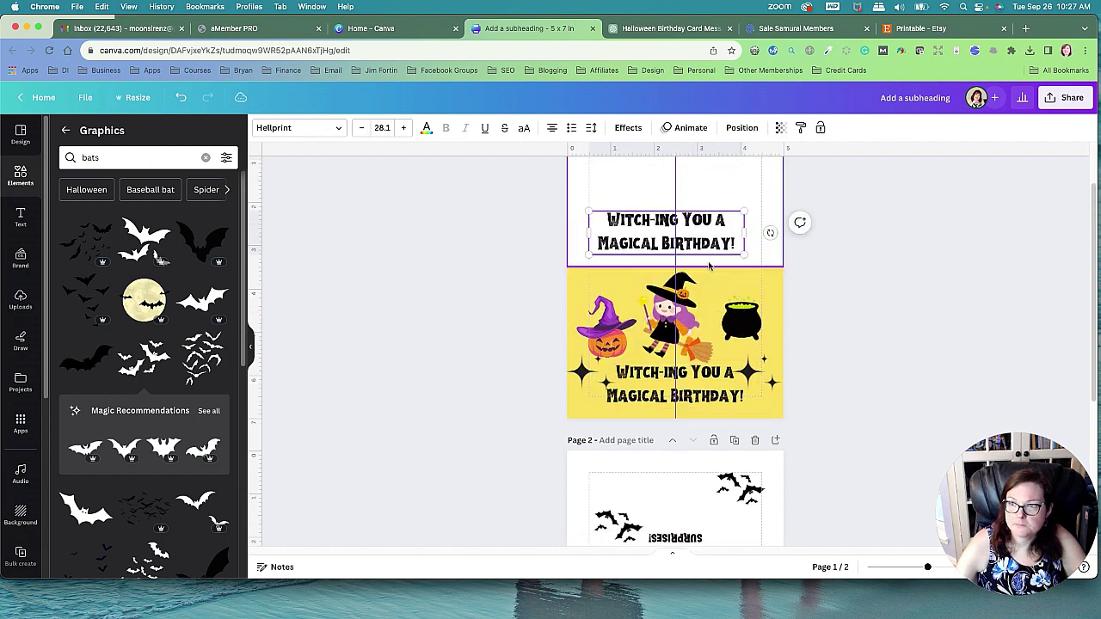
pyautogui.doubleClick(627, 275)
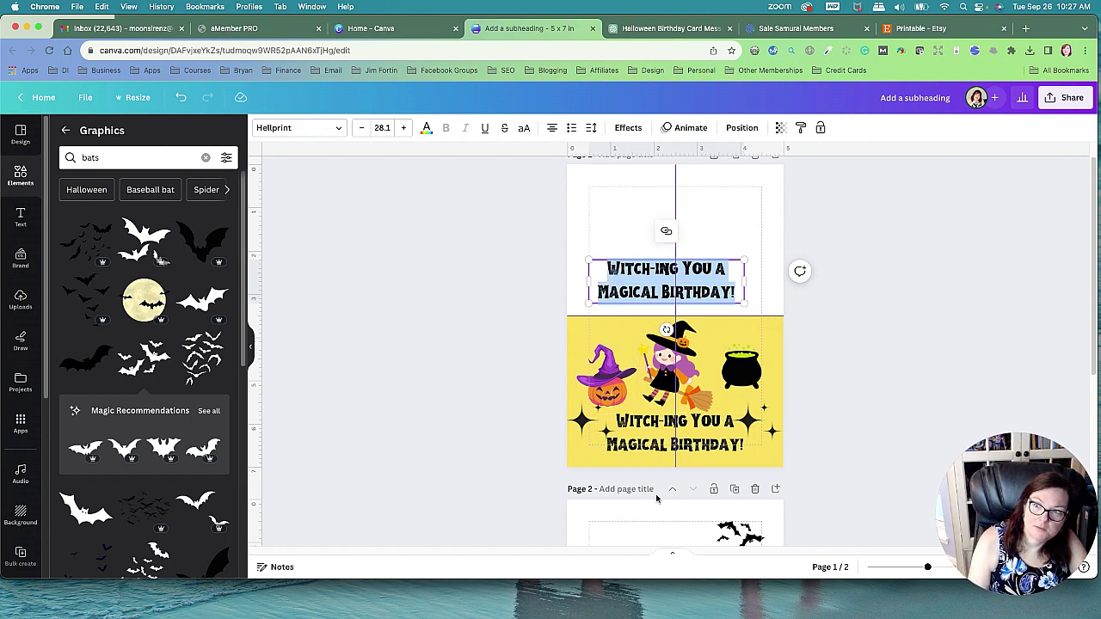
pyautogui.write('Mama Card')
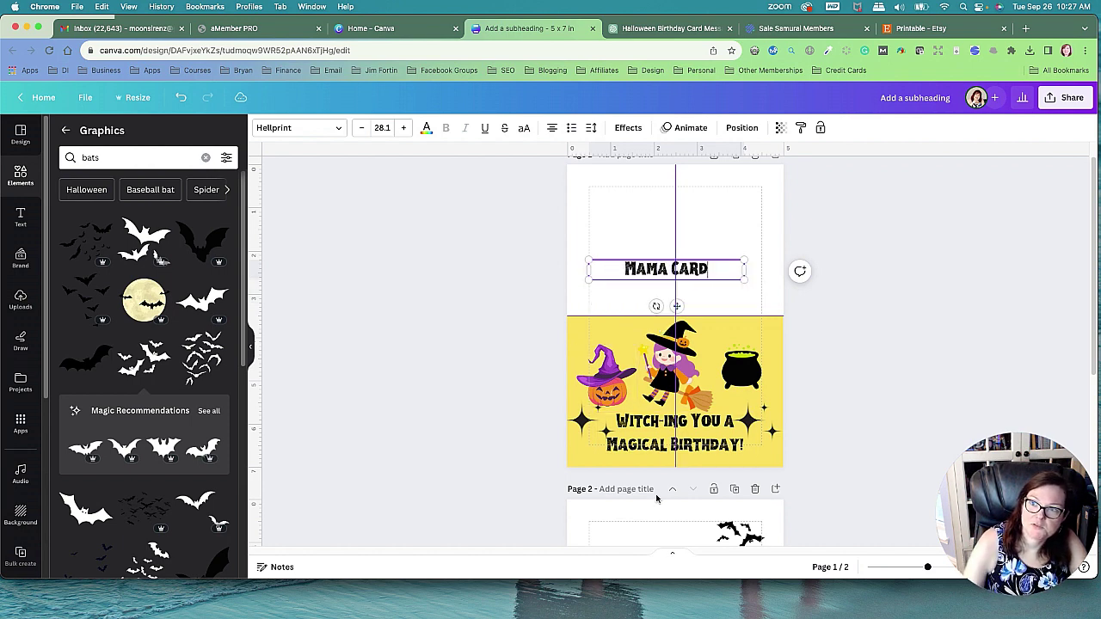
pyautogui.write('s')
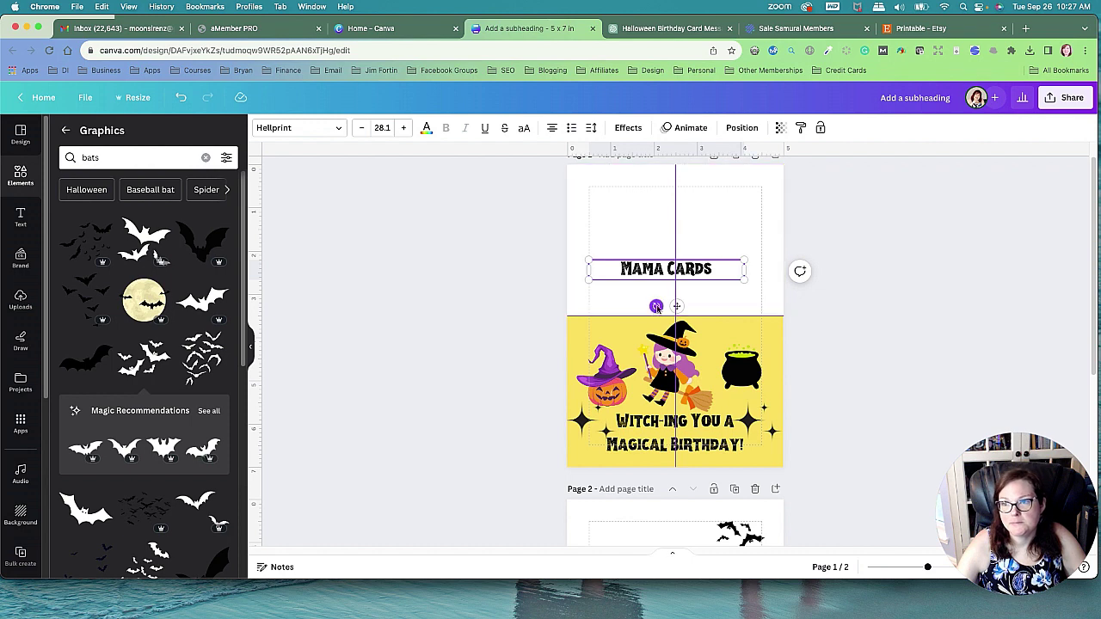
# - Shrink 'Mama Cards', rotate it 180°, and move it to the top of the back panel
pyautogui.moveTo(744, 280); pyautogui.dragTo(665, 269)
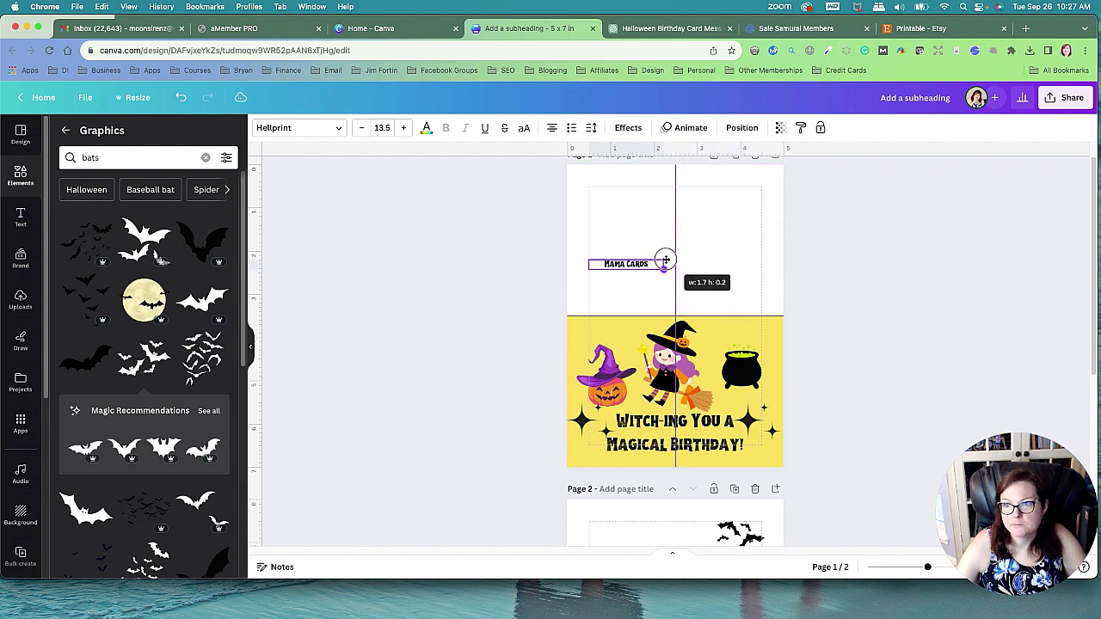
pyautogui.moveTo(616, 296); pyautogui.dragTo(636, 237)
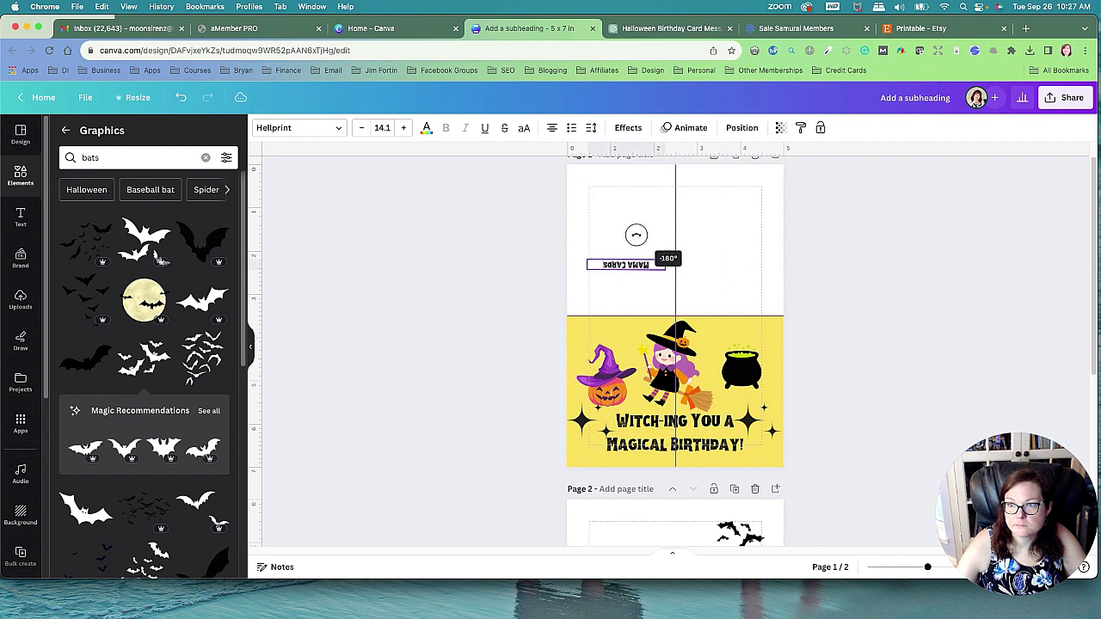
pyautogui.moveTo(636, 237); pyautogui.dragTo(635, 233)
pyautogui.moveTo(663, 269)
pyautogui.mouseDown()
pyautogui.moveTo(679, 272)
pyautogui.moveTo(684, 191)
pyautogui.mouseUp()
pyautogui.click(644, 285)
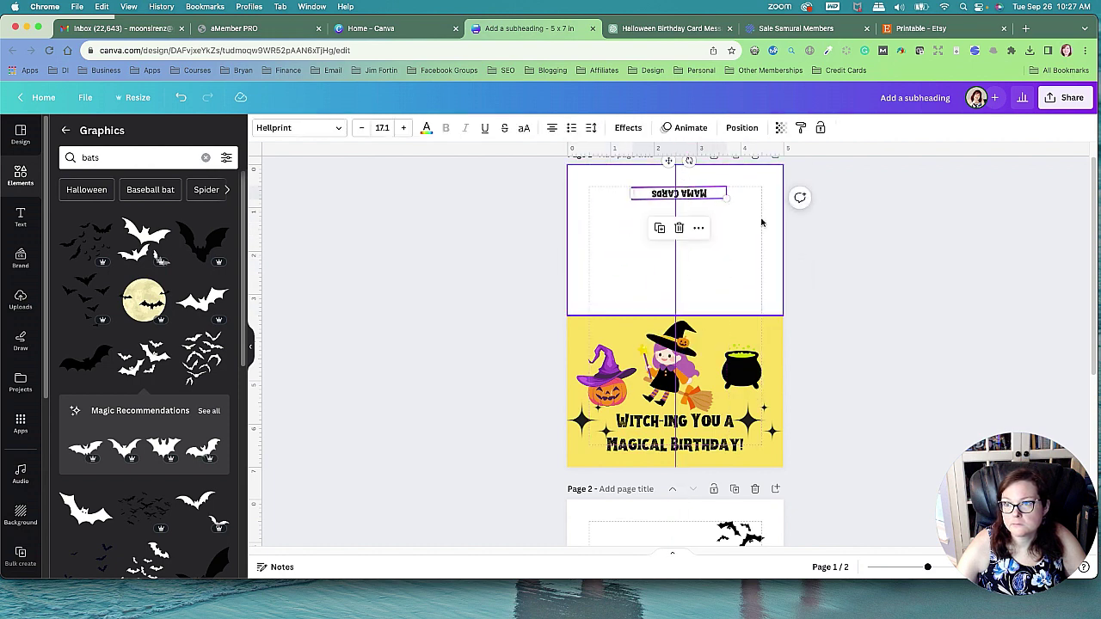
pyautogui.click(908, 265)
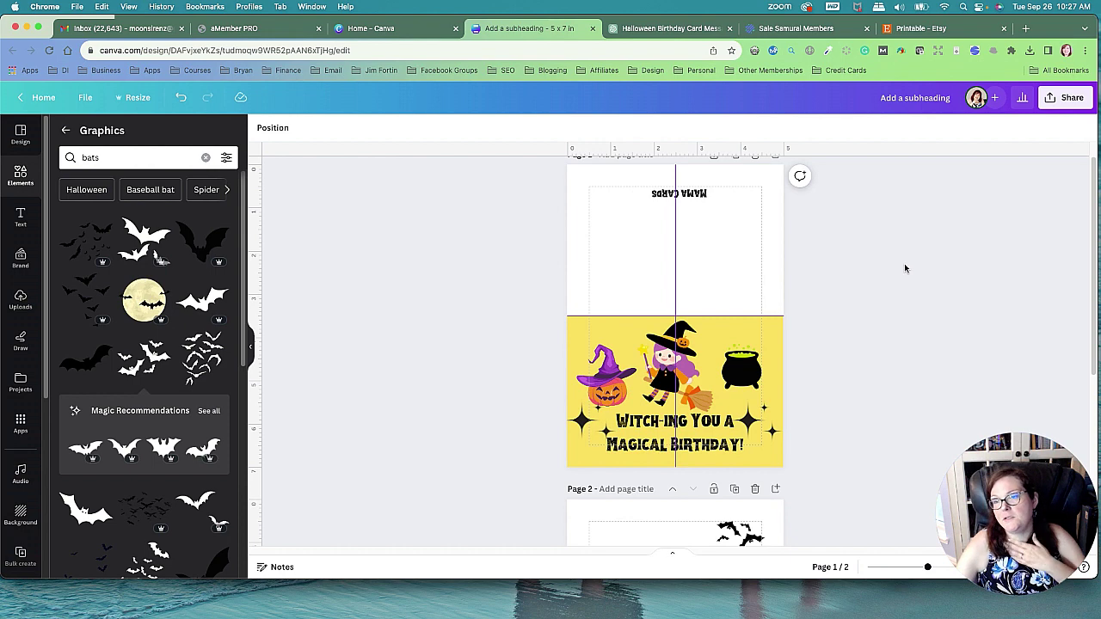
pyautogui.scroll(-3, 737, 465)
pyautogui.click(738, 466)
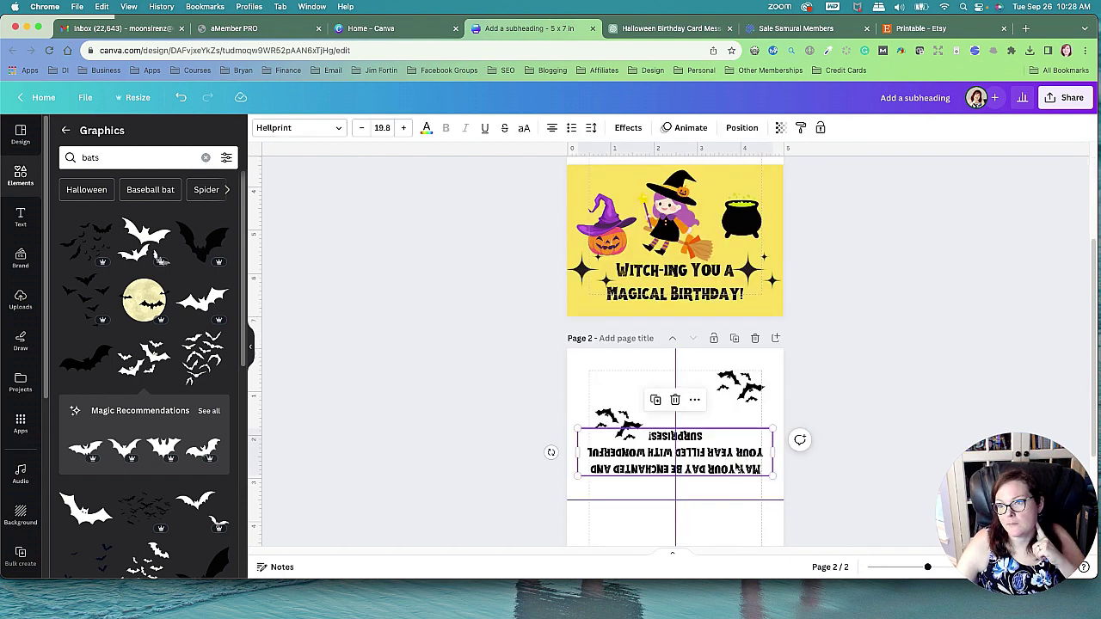
pyautogui.click(917, 431)
pyautogui.scroll(2, 922, 426)
pyautogui.scroll(1, 921, 413)
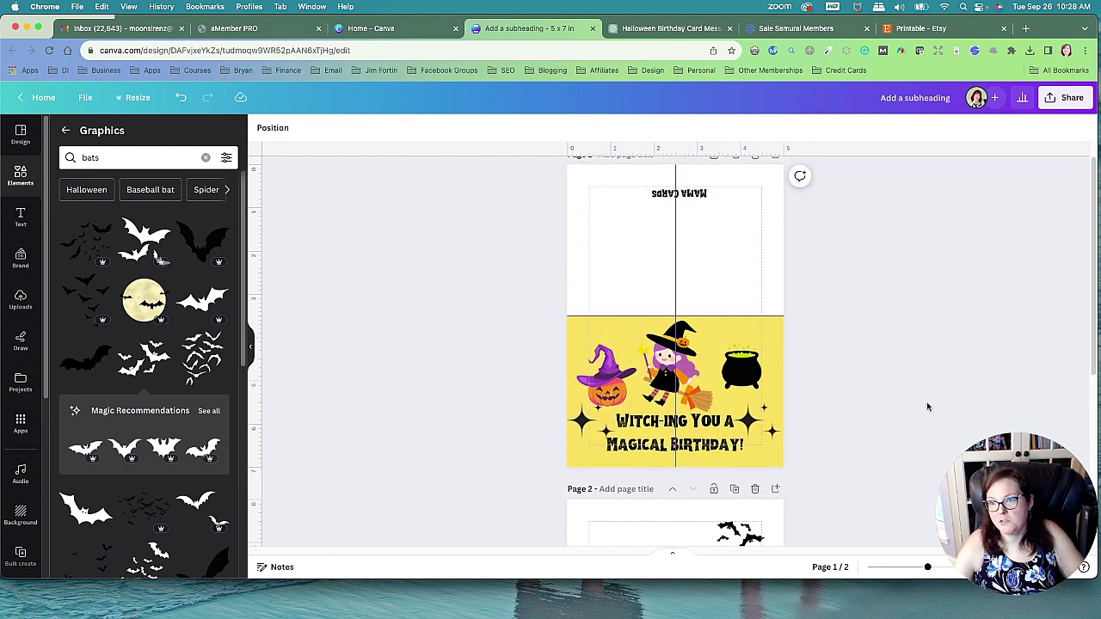